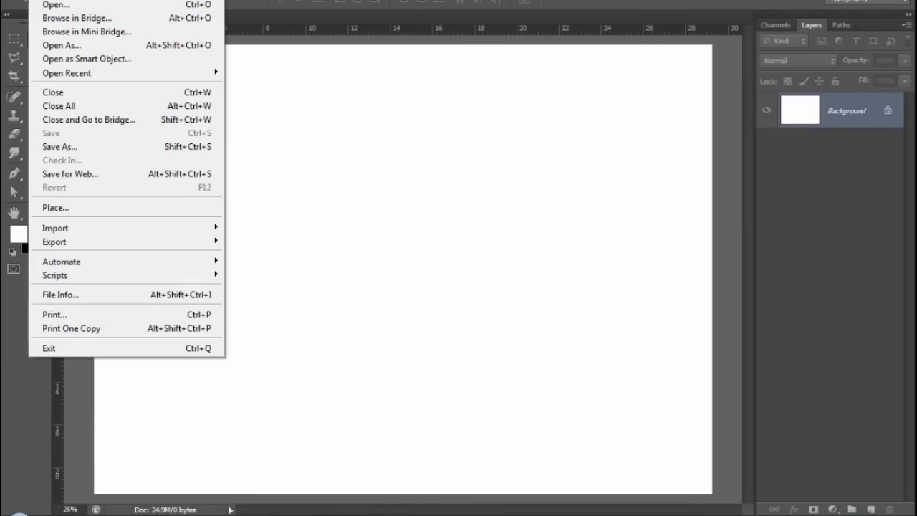
# Create a new blank white Untitled-1 document with only a Background layer.
pyautogui.click(47, 6)
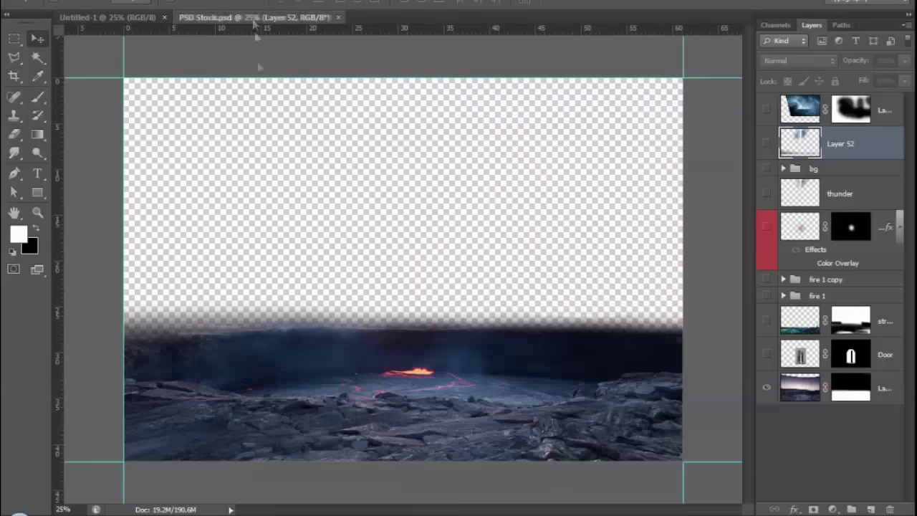
# Copy the lava field layer from PSD Stock into Untitled-1 and scale it to fill the canvas.
pyautogui.moveTo(254, 18); pyautogui.dragTo(459, 375)
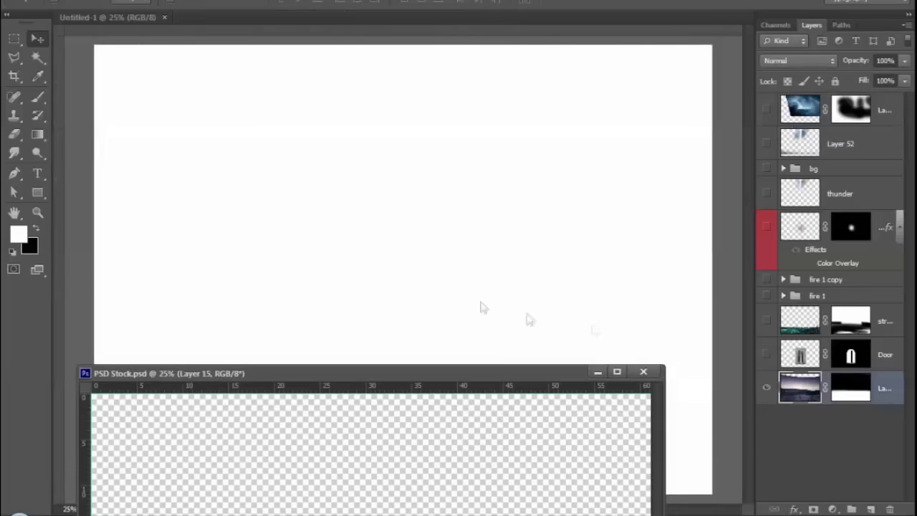
pyautogui.moveTo(801, 388); pyautogui.dragTo(474, 301)
pyautogui.moveTo(453, 378); pyautogui.dragTo(301, 17)
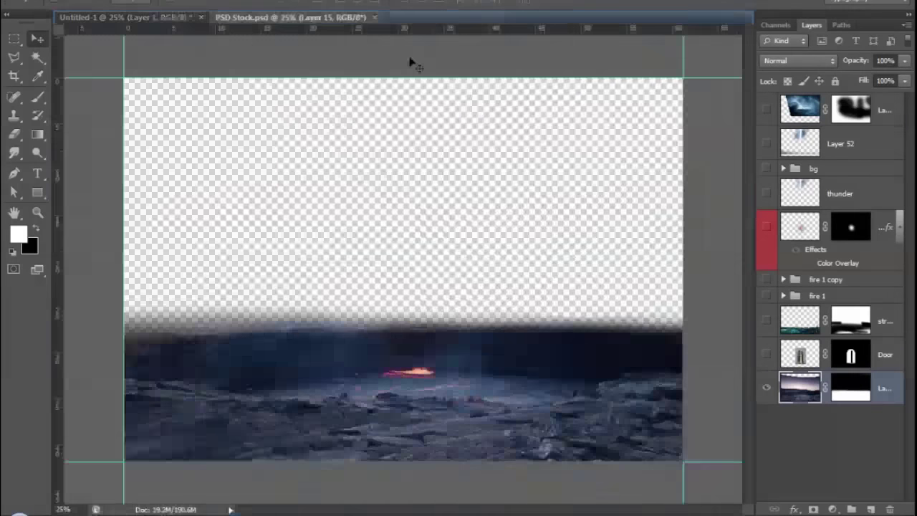
pyautogui.hotkey('ctrl', 'Tab')
pyautogui.hotkey('ctrl', '-')
pyautogui.hotkey('ctrl', 't')
pyautogui.moveTo(566, 402)
pyautogui.mouseDown()
pyautogui.moveTo(526, 376)
pyautogui.moveTo(557, 382)
pyautogui.mouseUp()
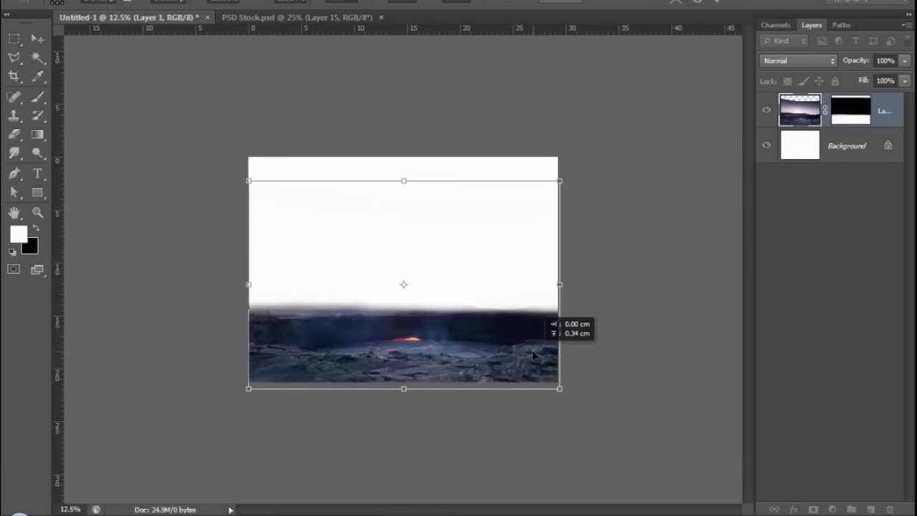
pyautogui.press('Return')
pyautogui.keyDown('ctrl'); pyautogui.click(474, 308); pyautogui.keyUp('ctrl')
# Unlock and delete the white Background layer.
pyautogui.doubleClick(800, 145)
pyautogui.click(580, 147)
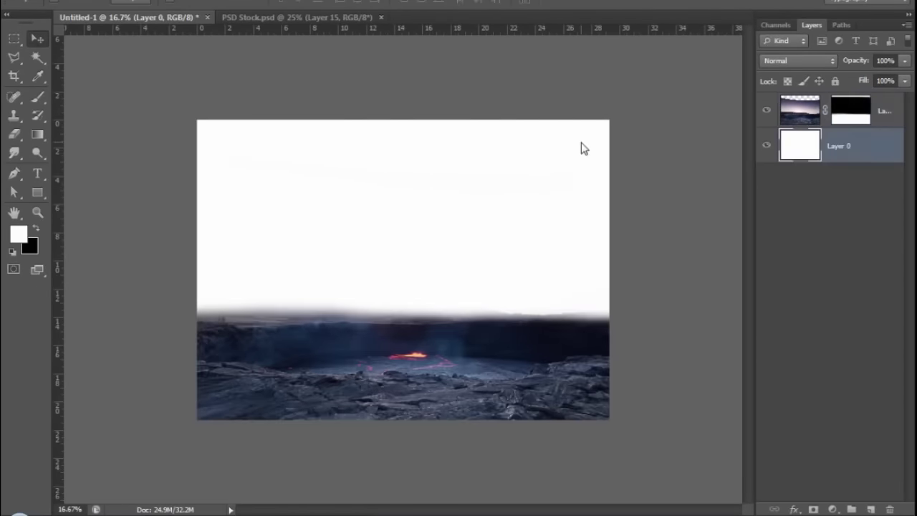
pyautogui.press('Delete')
pyautogui.click(18, 2)
# Copy the sunset sky photo into Untitled-1 and place it beneath the lava field.
pyautogui.click(58, 60)
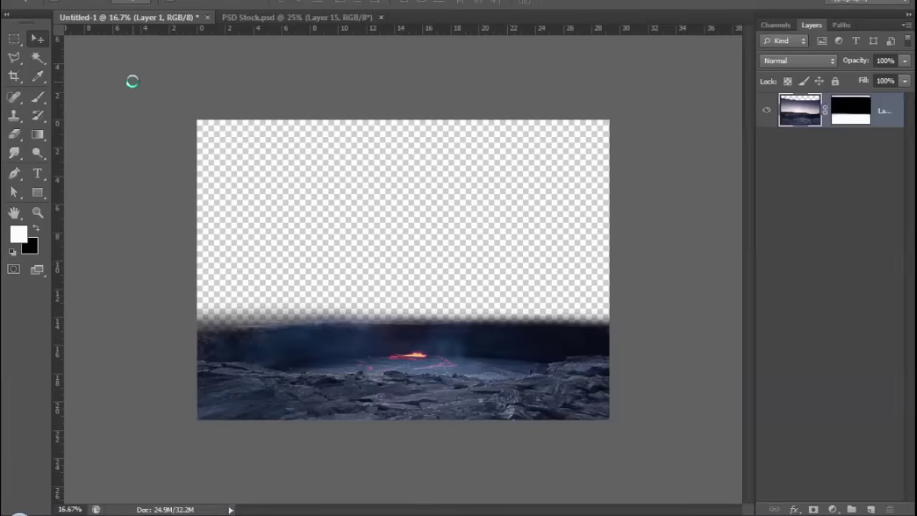
pyautogui.moveTo(444, 17); pyautogui.dragTo(107, 296)
pyautogui.doubleClick(845, 110)
pyautogui.click(577, 141)
pyautogui.moveTo(308, 401); pyautogui.dragTo(401, 201)
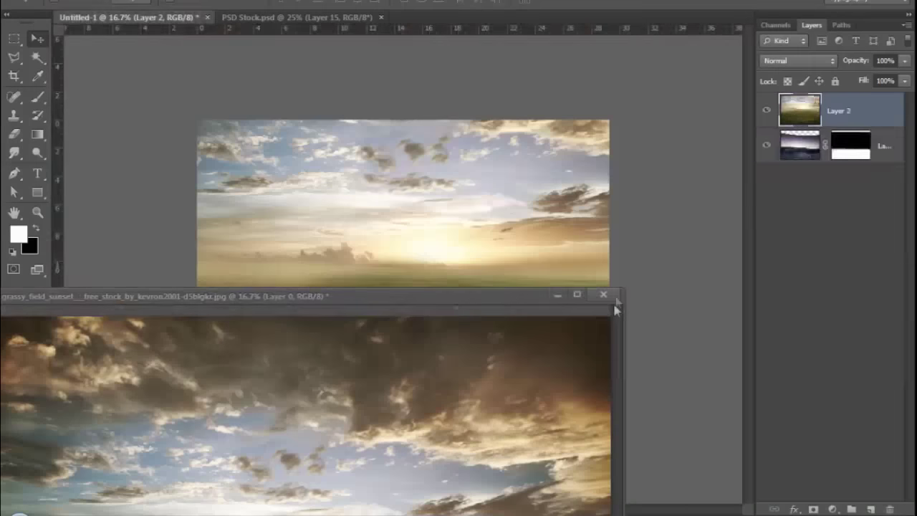
pyautogui.click(603, 293)
pyautogui.hotkey('ctrl', '[')
pyautogui.hotkey('ctrl', '-')
pyautogui.moveTo(442, 241); pyautogui.dragTo(435, 287)
# Paint black on the lava mask to hide the dark horizon band, and lower the sky layer.
pyautogui.click(850, 111)
pyautogui.press('x')
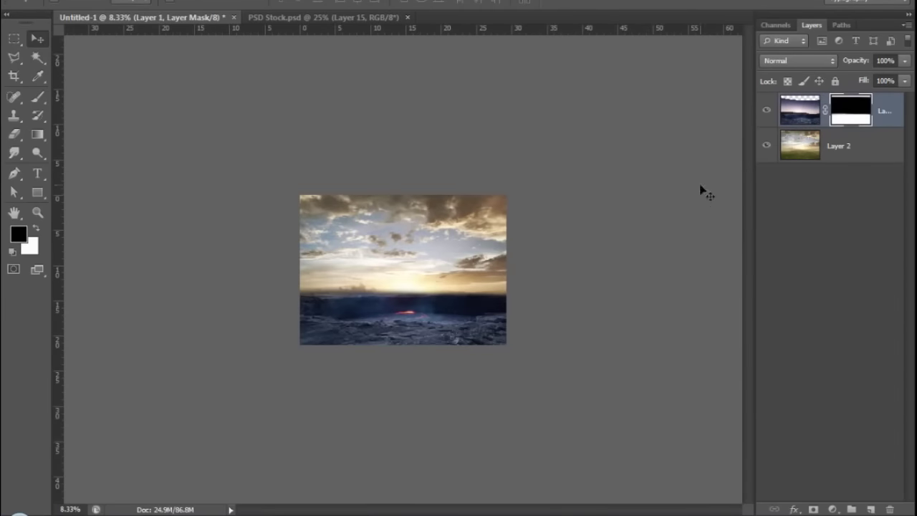
pyautogui.press('b')
pyautogui.hotkey('ctrl', '+')
pyautogui.hotkey('ctrl', '+')
pyautogui.moveTo(273, 329)
pyautogui.mouseDown()
pyautogui.moveTo(573, 333)
pyautogui.moveTo(204, 333)
pyautogui.mouseUp()
pyautogui.moveTo(499, 347); pyautogui.dragTo(536, 338)
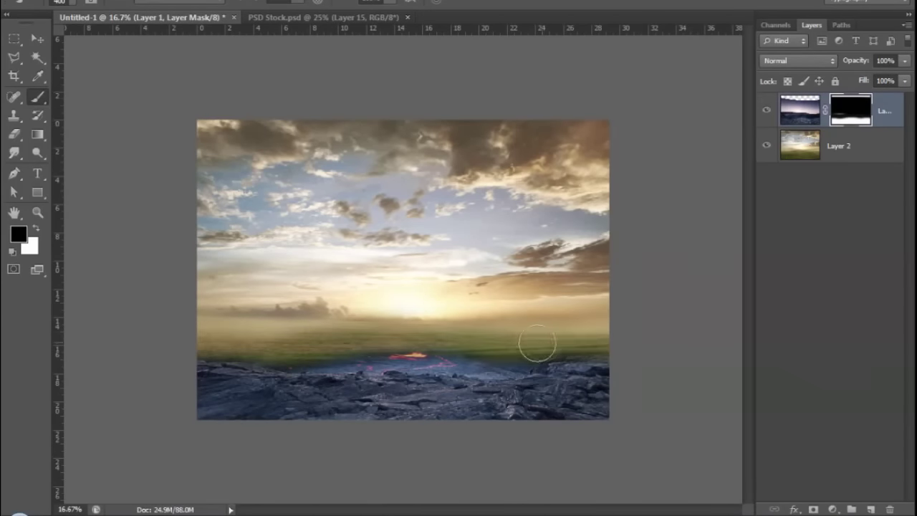
pyautogui.hotkey('ctrl', '-')
pyautogui.press('x')
pyautogui.press('v')
pyautogui.moveTo(497, 260); pyautogui.dragTo(491, 284)
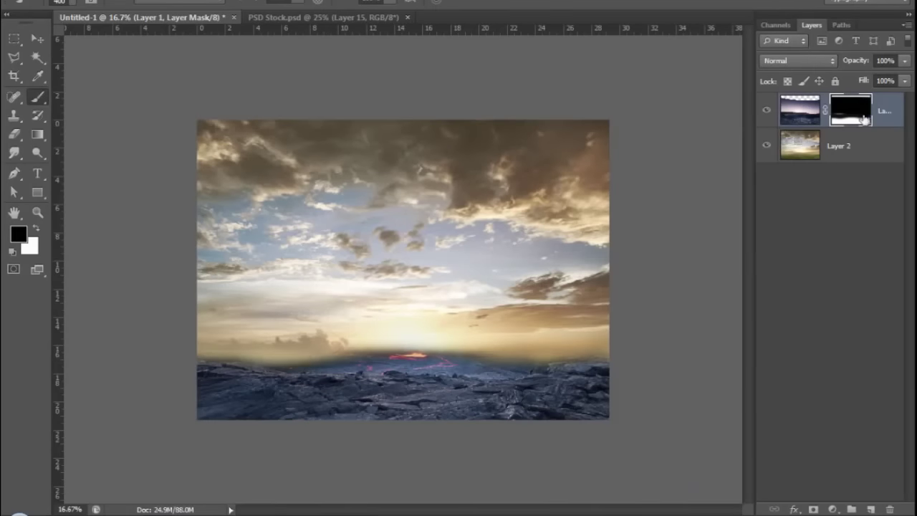
# Refine the lava mask along the horizon, alternating white and black with a larger brush.
pyautogui.press('x')
pyautogui.moveTo(379, 351)
pyautogui.mouseDown()
pyautogui.moveTo(236, 351)
pyautogui.moveTo(636, 370)
pyautogui.mouseUp()
pyautogui.moveTo(269, 334); pyautogui.dragTo(473, 351)
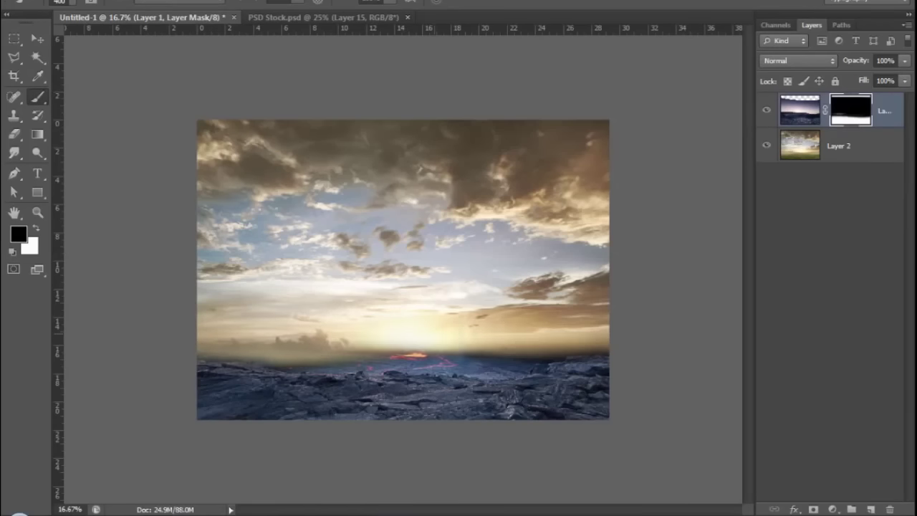
pyautogui.press(']')
pyautogui.press(']')
pyautogui.press(']')
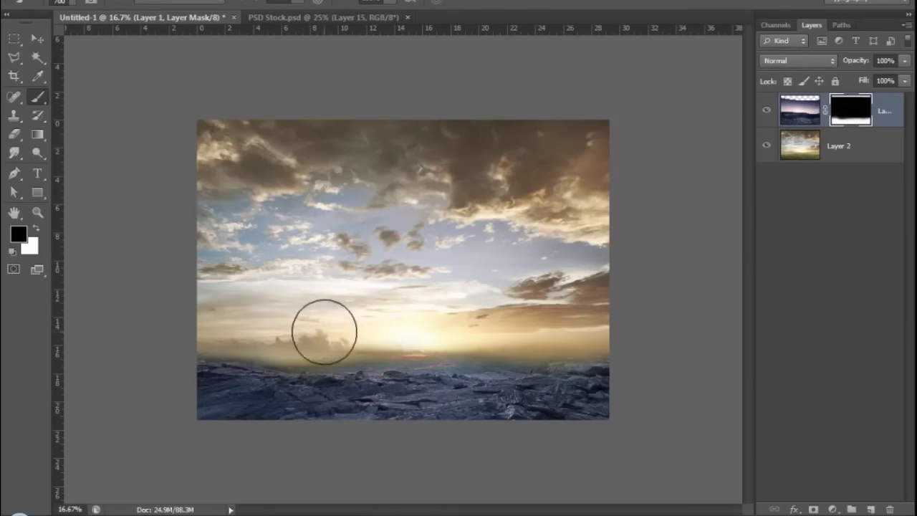
pyautogui.moveTo(351, 373); pyautogui.dragTo(282, 375)
pyautogui.press('x')
pyautogui.moveTo(287, 336)
pyautogui.mouseDown()
pyautogui.moveTo(369, 328)
pyautogui.moveTo(273, 332)
pyautogui.mouseUp()
pyautogui.moveTo(430, 358); pyautogui.dragTo(530, 358)
pyautogui.keyDown('ctrl'); pyautogui.click(569, 286); pyautogui.keyUp('ctrl')
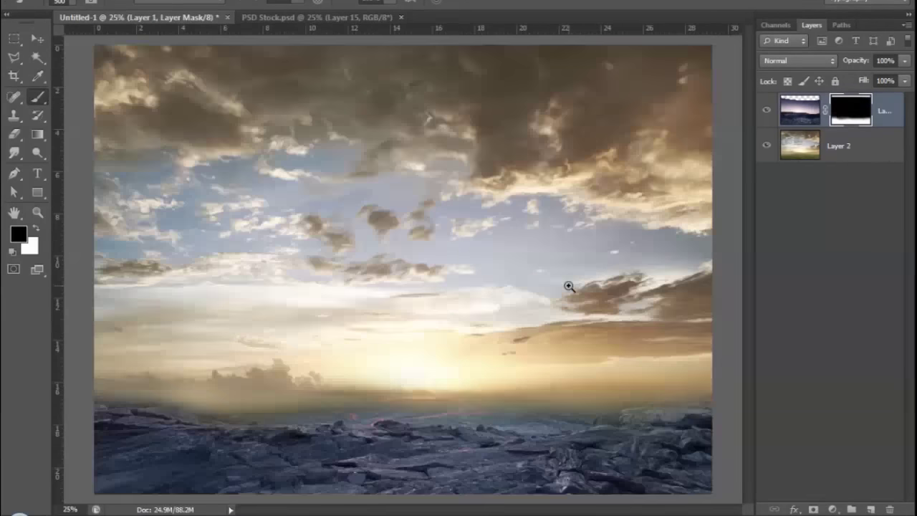
# Select the sky layer and resize it with Free Transform.
pyautogui.keyDown('ctrl'); pyautogui.keyDown('alt'); pyautogui.click(376, 305); pyautogui.keyUp('alt'); pyautogui.keyUp('ctrl')
pyautogui.press('v')
pyautogui.hotkey('alt', '[')
pyautogui.hotkey('ctrl', 't')
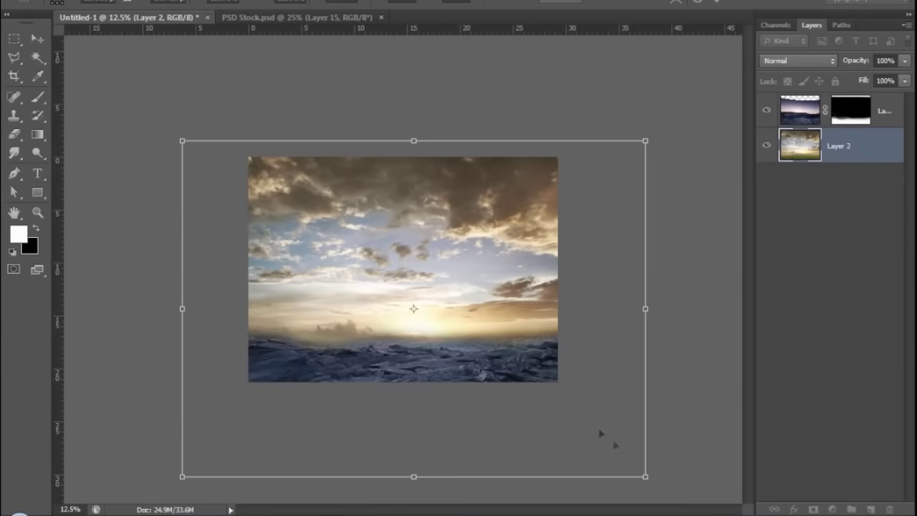
pyautogui.press('Return')
pyautogui.hotkey('ctrl', '+')
# Copy the orange sunset sky into Untitled-1 and close its source without saving.
pyautogui.click(39, 2)
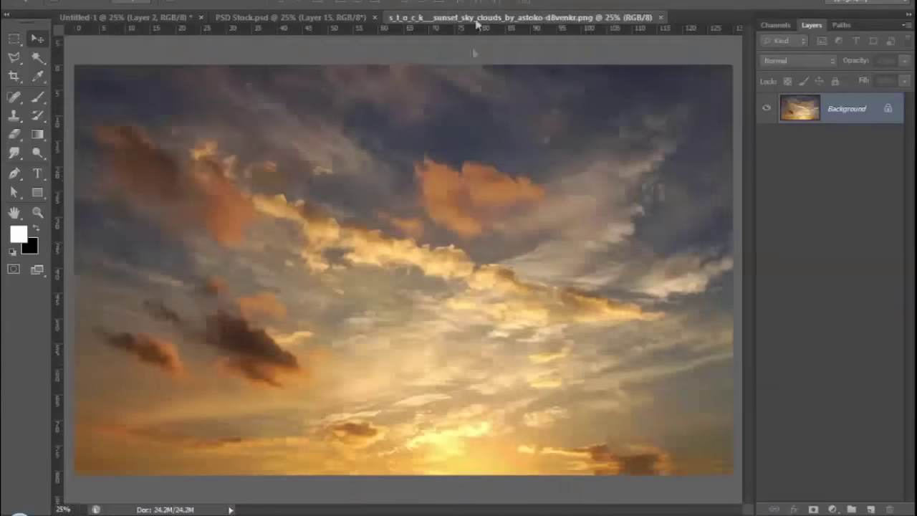
pyautogui.moveTo(475, 17); pyautogui.dragTo(287, 328)
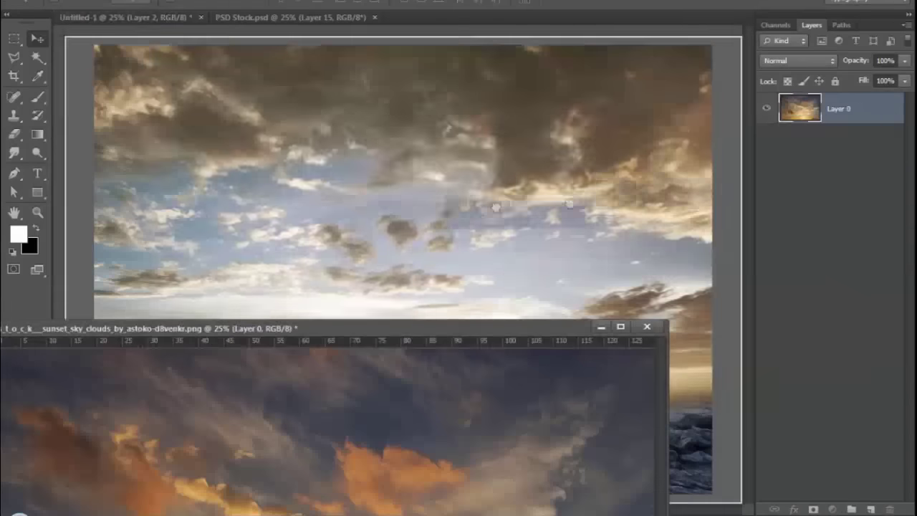
pyautogui.moveTo(495, 208); pyautogui.dragTo(497, 208)
pyautogui.hotkey('ctrl', 'w')
pyautogui.click(463, 184)
pyautogui.hotkey('ctrl', '-')
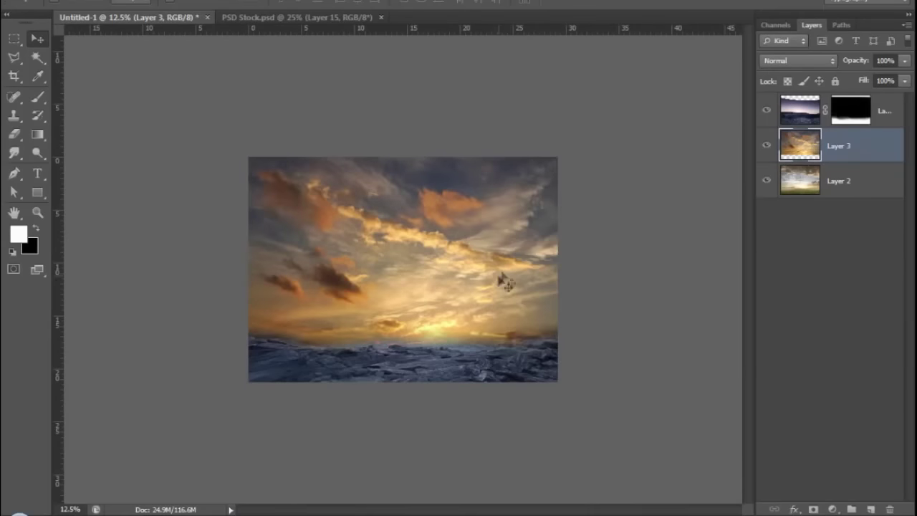
# Mask the orange sky and paint black to blend it into the ground at the horizon.
pyautogui.click(813, 509)
pyautogui.press('b')
pyautogui.press('x')
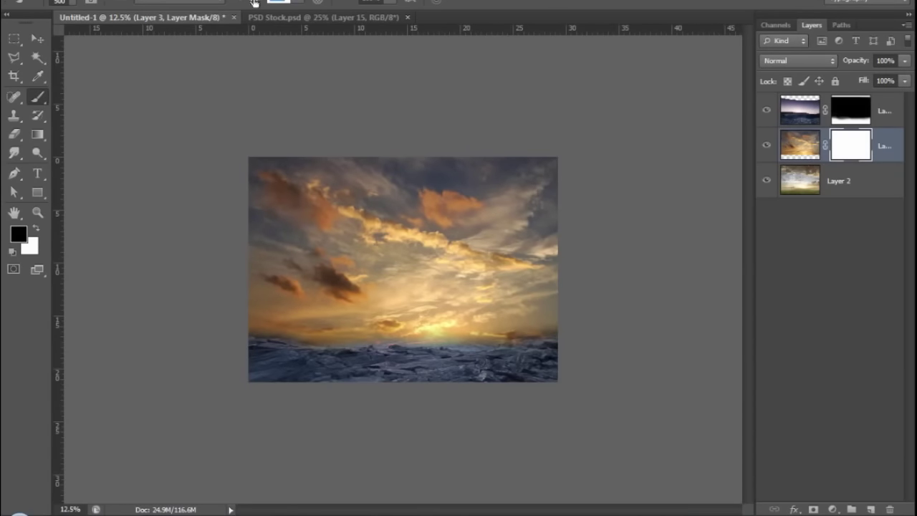
pyautogui.moveTo(279, 351); pyautogui.dragTo(584, 322)
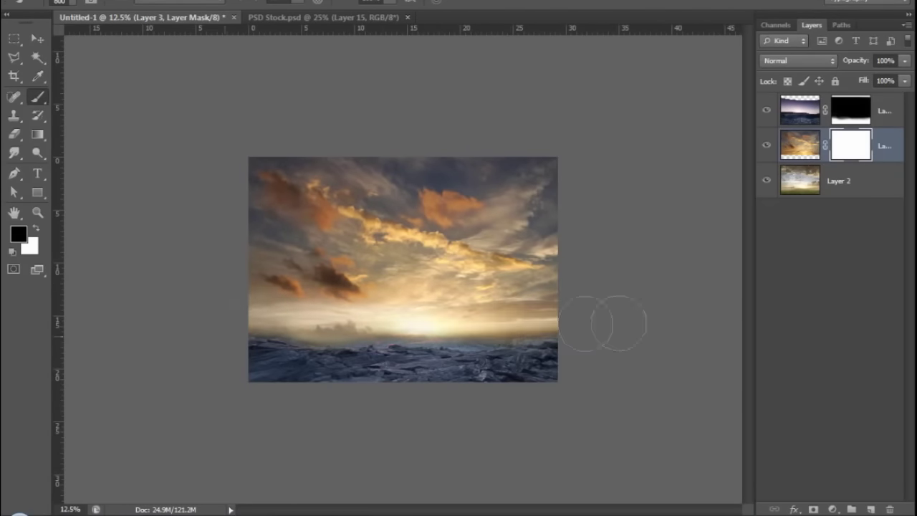
pyautogui.hotkey('ctrl', '+')
pyautogui.hotkey('ctrl', '-')
# Open the blue-pink sunset photo, copy it into Untitled-1 and position it over the canvas.
pyautogui.hotkey('alt', 'f')
pyautogui.hotkey('ctrl', 'o')
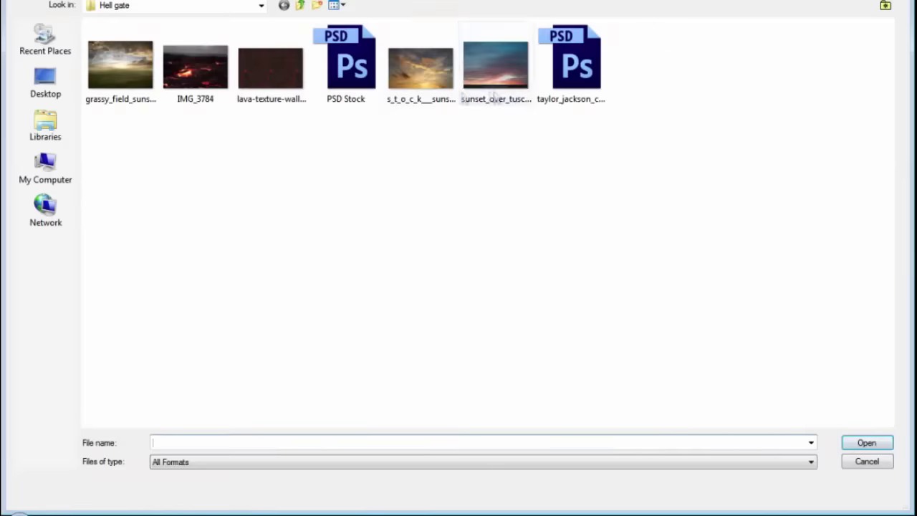
pyautogui.press('Escape')
pyautogui.moveTo(470, 17); pyautogui.dragTo(563, 96)
pyautogui.doubleClick(831, 109)
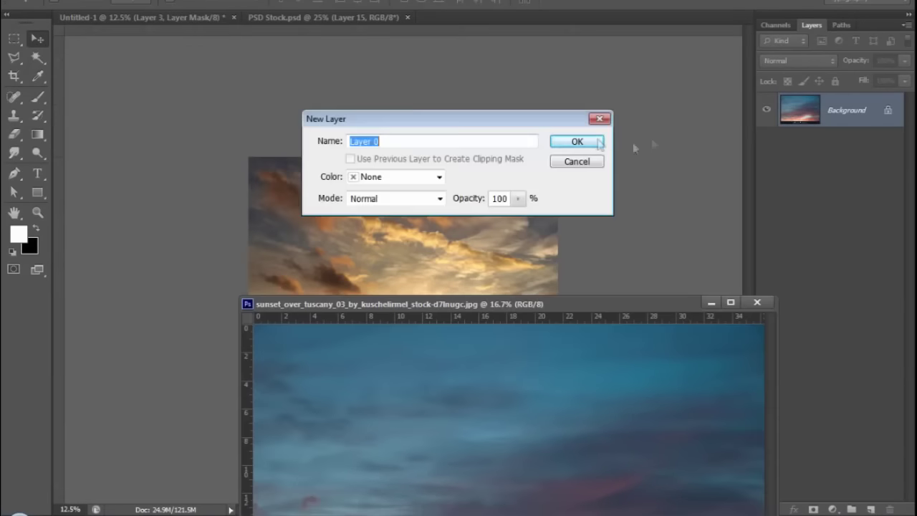
pyautogui.press('Return')
pyautogui.moveTo(466, 402); pyautogui.dragTo(401, 215)
pyautogui.click(758, 304)
pyautogui.moveTo(497, 281); pyautogui.dragTo(477, 287)
# Scale the blue-pink sky to fit, then gradient-mask it to fade toward the horizon.
pyautogui.hotkey('ctrl', 't')
pyautogui.moveTo(630, 102); pyautogui.dragTo(567, 148)
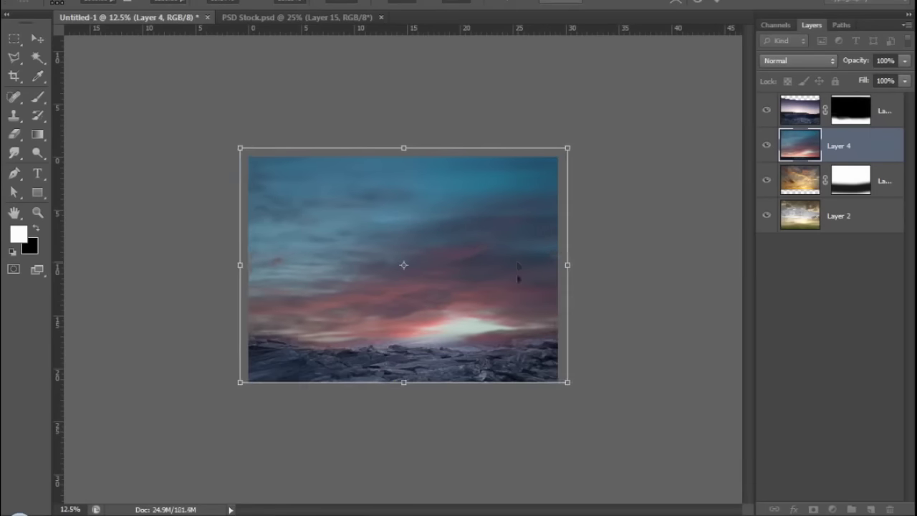
pyautogui.press('Return')
pyautogui.click(814, 509)
pyautogui.moveTo(401, 344); pyautogui.dragTo(400, 227)
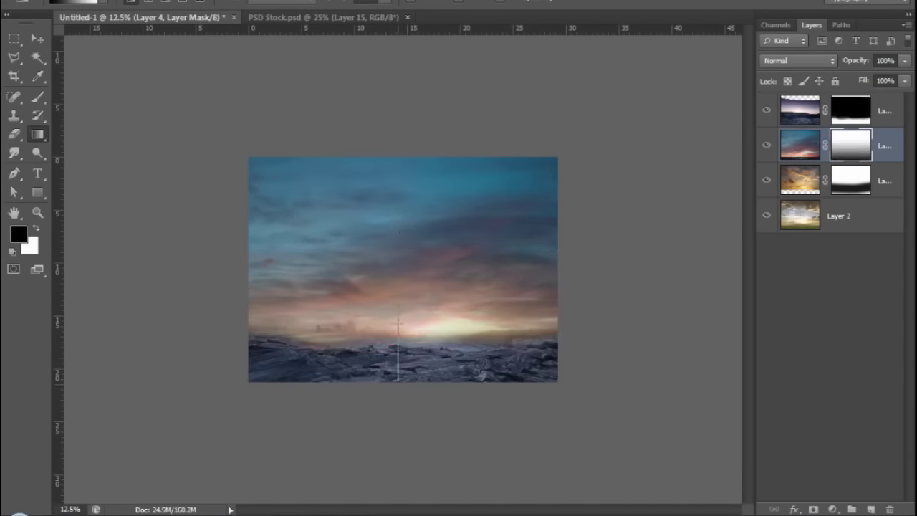
pyautogui.moveTo(395, 380); pyautogui.dragTo(394, 237)
pyautogui.moveTo(398, 336); pyautogui.dragTo(387, 210)
# Paint the warm horizon glow back into the blue-pink sky's mask.
pyautogui.keyDown('ctrl'); pyautogui.click(490, 283); pyautogui.keyUp('ctrl')
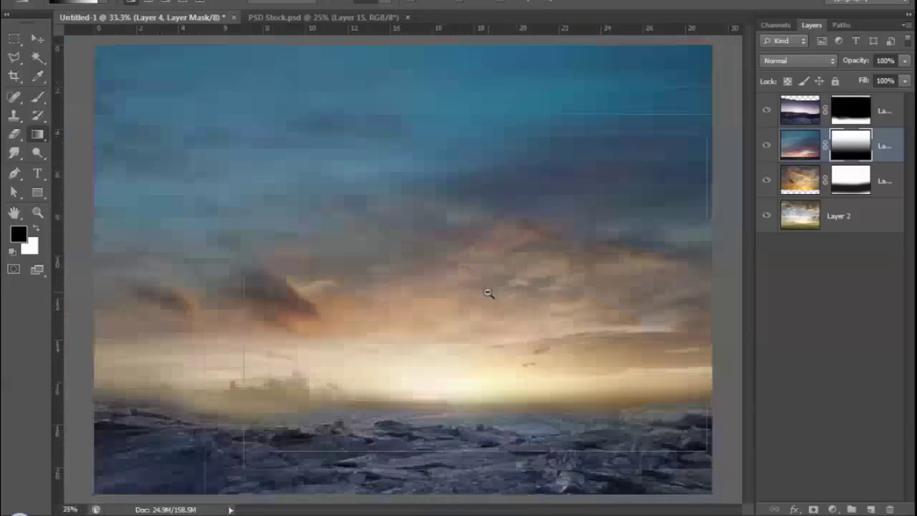
pyautogui.hotkey('ctrl', '-')
pyautogui.moveTo(147, 325); pyautogui.dragTo(553, 328)
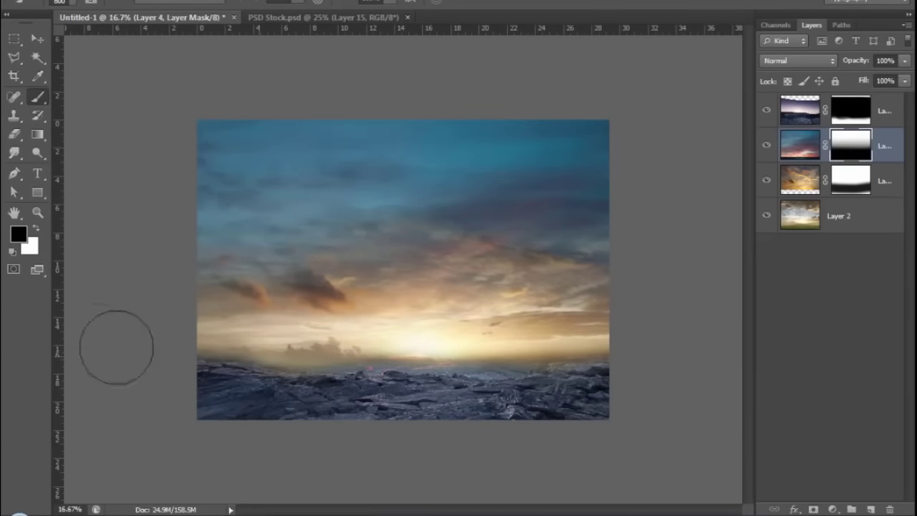
pyautogui.hotkey('ctrl', '+')
pyautogui.click(37, 38)
# Copy the bg group from PSD Stock into Untitled-1 and hide it.
pyautogui.click(262, 18)
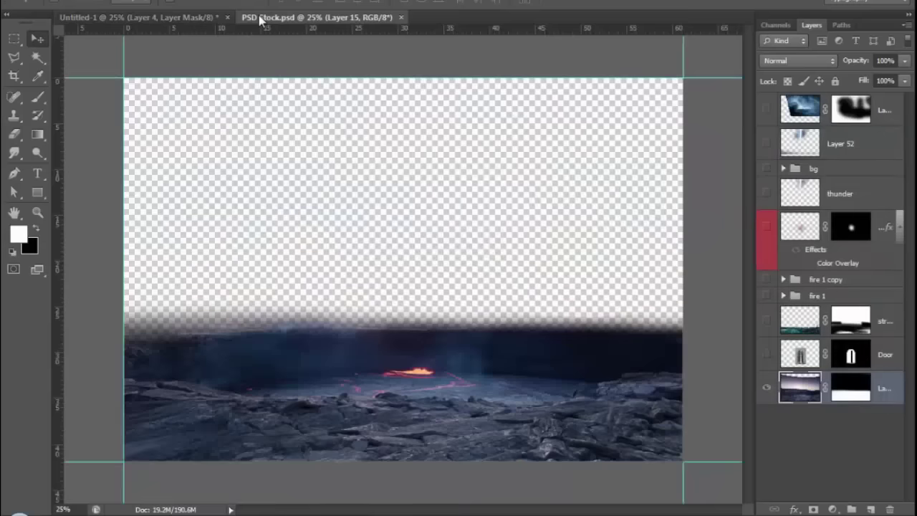
pyautogui.click(814, 168)
pyautogui.moveTo(315, 17)
pyautogui.mouseDown()
pyautogui.moveTo(344, 378)
pyautogui.moveTo(471, 11)
pyautogui.moveTo(262, 18)
pyautogui.mouseUp()
pyautogui.moveTo(400, 358); pyautogui.dragTo(410, 475)
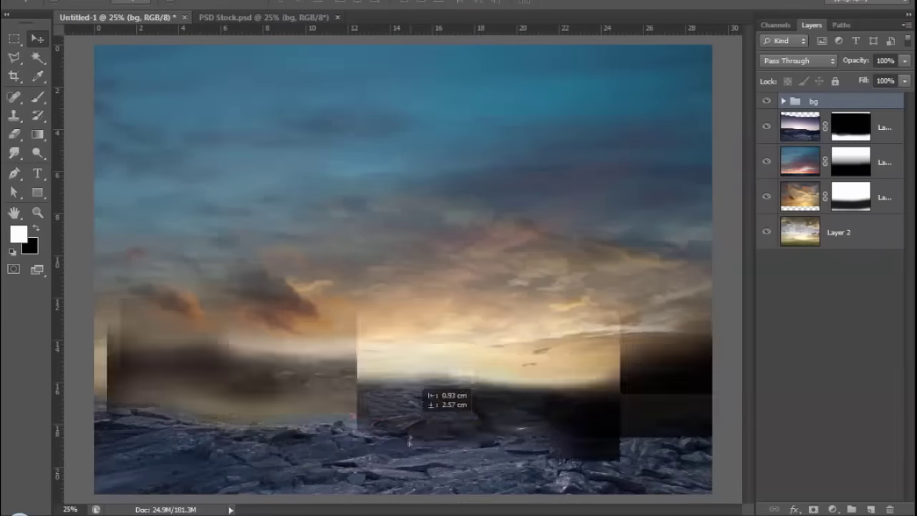
pyautogui.hotkey('ctrl', '-')
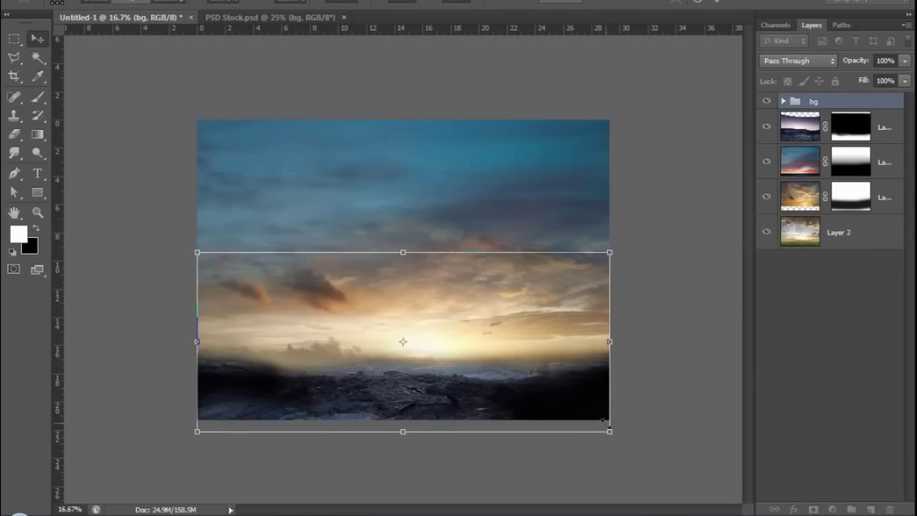
pyautogui.click(766, 101)
# Add a Brightness/Contrast adjustment at brightness -70, masked out along the horizon.
pyautogui.click(832, 509)
pyautogui.click(803, 256)
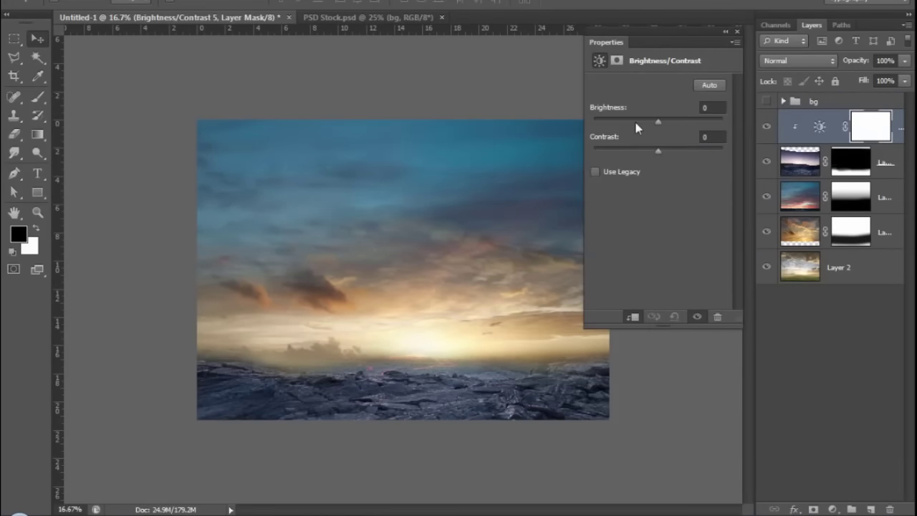
pyautogui.moveTo(658, 121); pyautogui.dragTo(626, 122)
pyautogui.press('b')
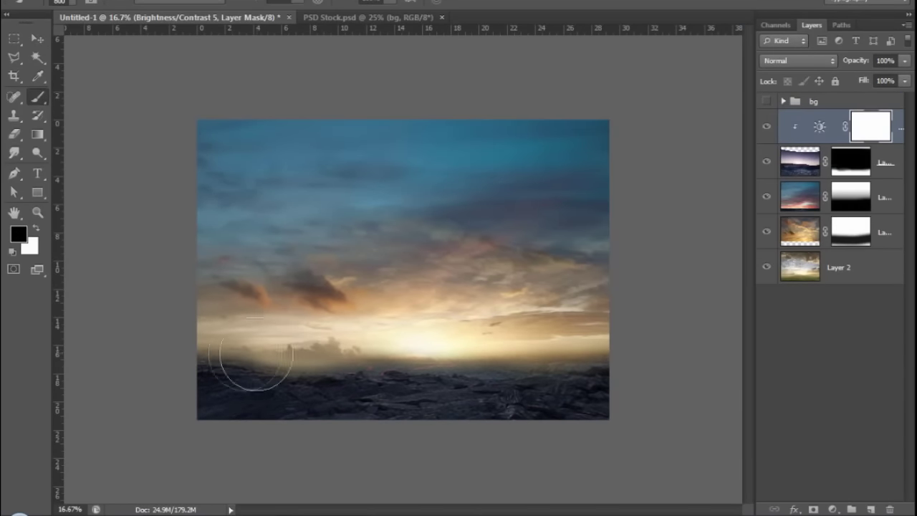
pyautogui.moveTo(240, 370); pyautogui.dragTo(631, 355)
pyautogui.hotkey('ctrl', '+')
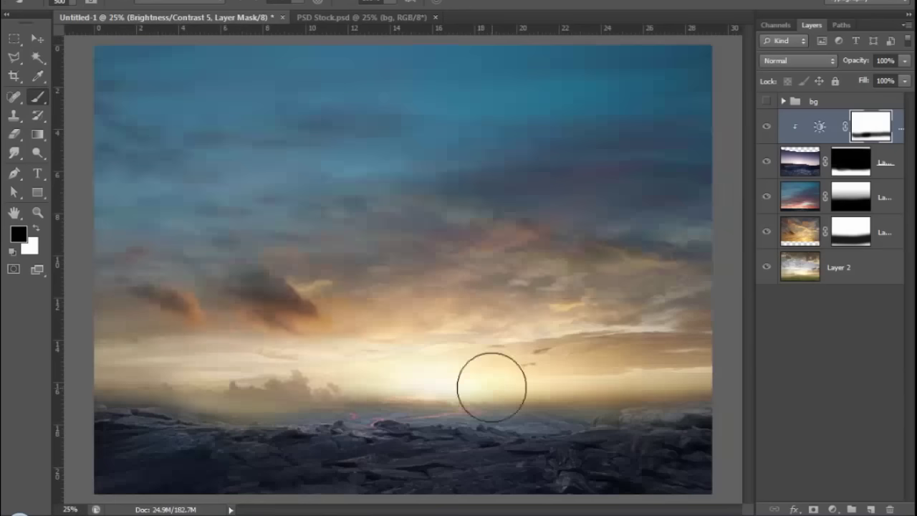
# Group the sky layers together into a Skies group.
pyautogui.click(882, 196)
pyautogui.keyDown('shift'); pyautogui.click(851, 276); pyautogui.keyUp('shift')
pyautogui.hotkey('ctrl', 'g')
pyautogui.write('Skies')
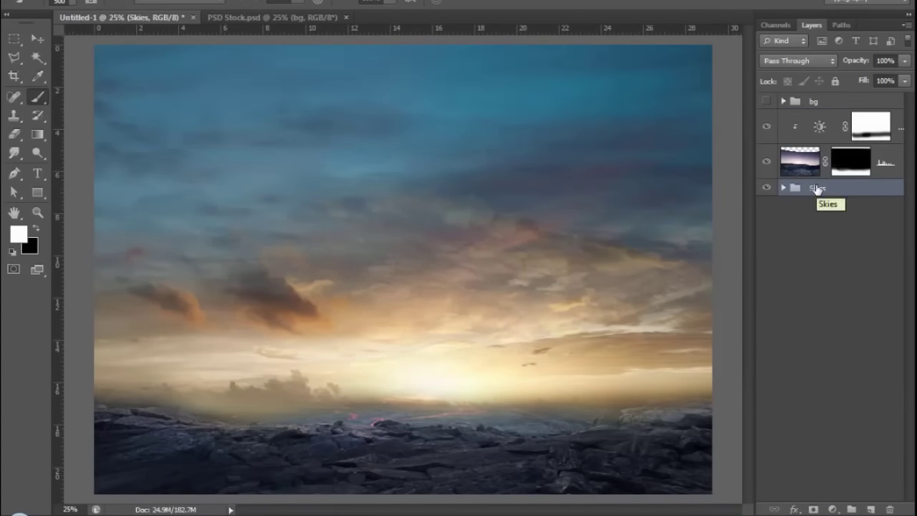
# Add a Photo Filter adjustment with the tan colour #cfb560 to the lava.
pyautogui.click(803, 162)
pyautogui.click(833, 509)
pyautogui.click(816, 350)
pyautogui.click(641, 109)
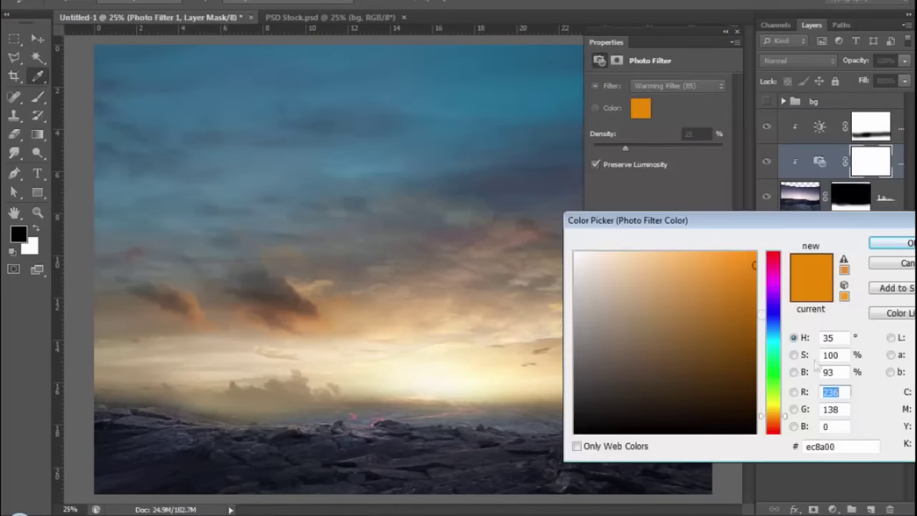
pyautogui.moveTo(614, 213)
pyautogui.mouseDown()
pyautogui.moveTo(558, 201)
pyautogui.moveTo(510, 141)
pyautogui.mouseUp()
pyautogui.write('cfb')
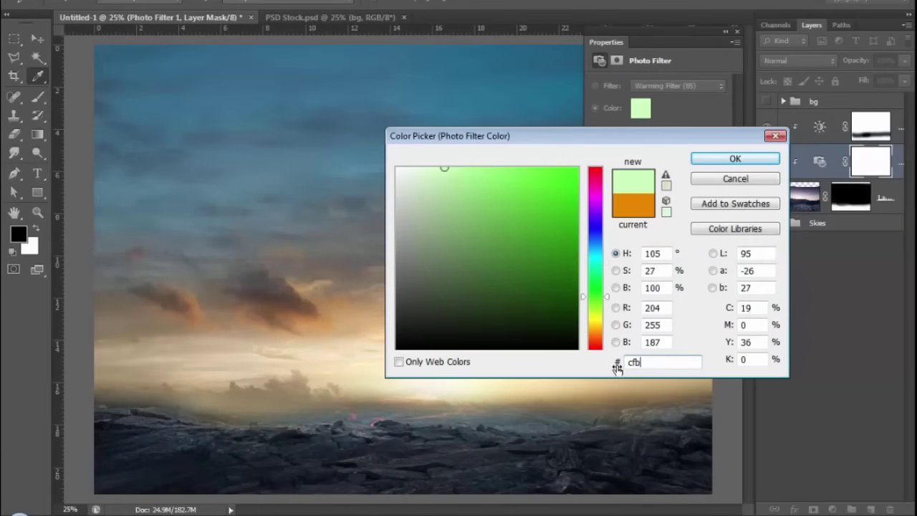
pyautogui.write('560')
pyautogui.click(758, 165)
pyautogui.click(737, 32)
pyautogui.hotkey('ctrl', '-')
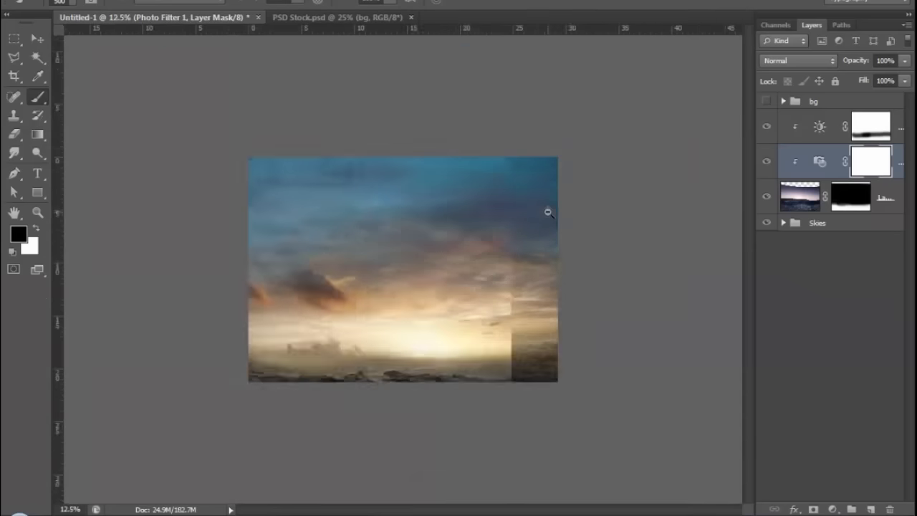
# Group the lava landscape layers and name the group Lava Landcape.
pyautogui.keyDown('shift'); pyautogui.click(881, 200); pyautogui.keyUp('shift')
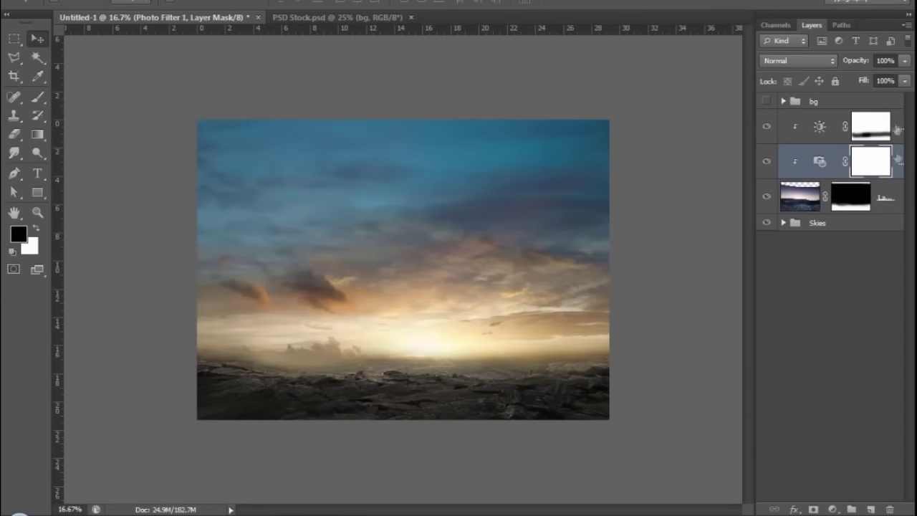
pyautogui.press('x')
pyautogui.keyDown('shift'); pyautogui.click(788, 127); pyautogui.keyUp('shift')
pyautogui.hotkey('ctrl', 'g')
pyautogui.doubleClick(824, 117)
pyautogui.write('Lava Landcape')
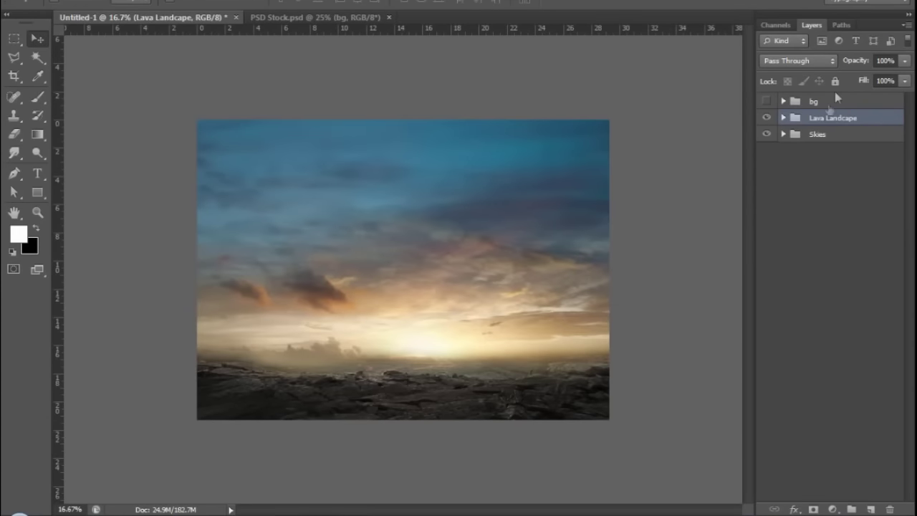
# Add a new D&B layer clipped to the lava photo, set to Soft Light.
pyautogui.click(784, 118)
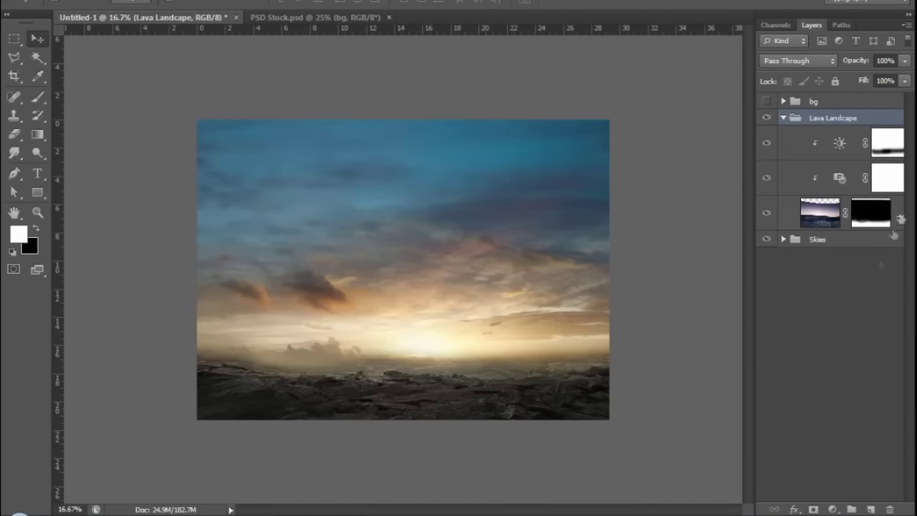
pyautogui.click(888, 219)
pyautogui.hotkey('ctrl', 'shift', 'alt', 'n')
pyautogui.hotkey('shift', 'alt', 'f')
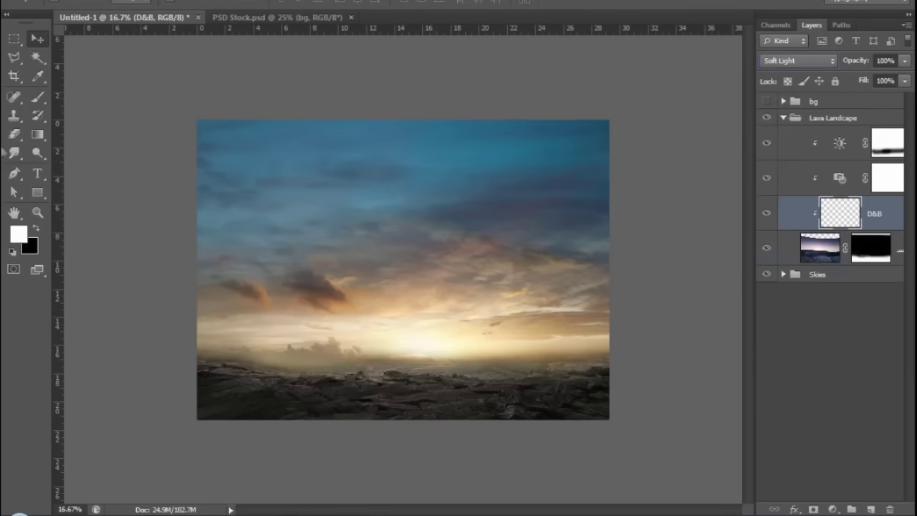
pyautogui.hotkey('ctrl', '+')
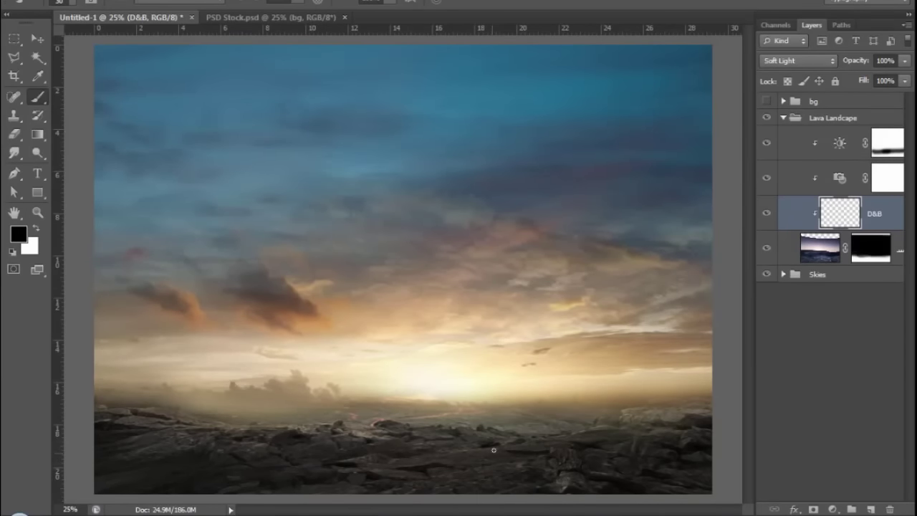
pyautogui.hotkey('ctrl', '-')
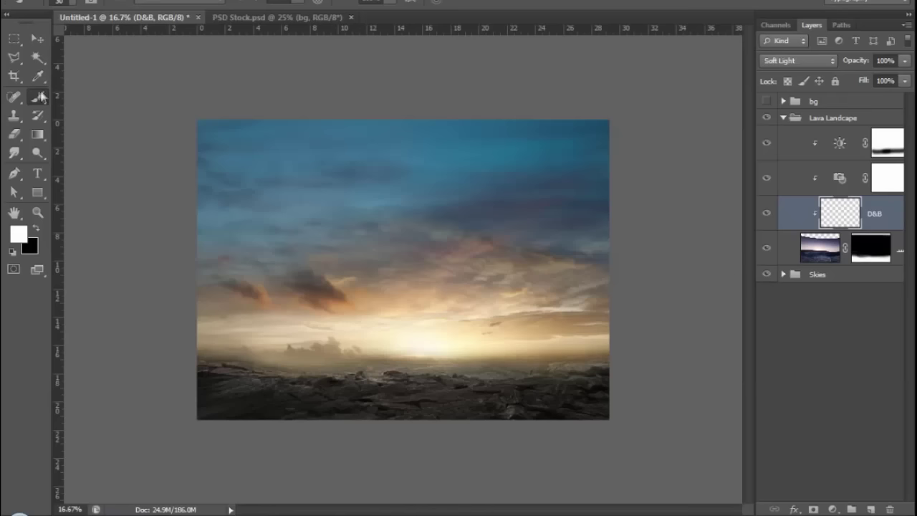
# Make the bg group visible again and bring up the PSD Stock document.
pyautogui.click(767, 104)
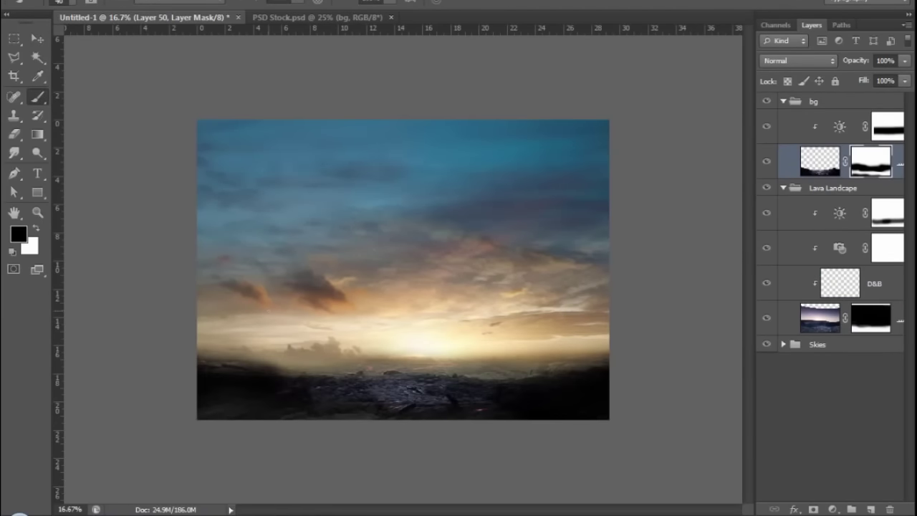
pyautogui.hotkey('ctrl', '+')
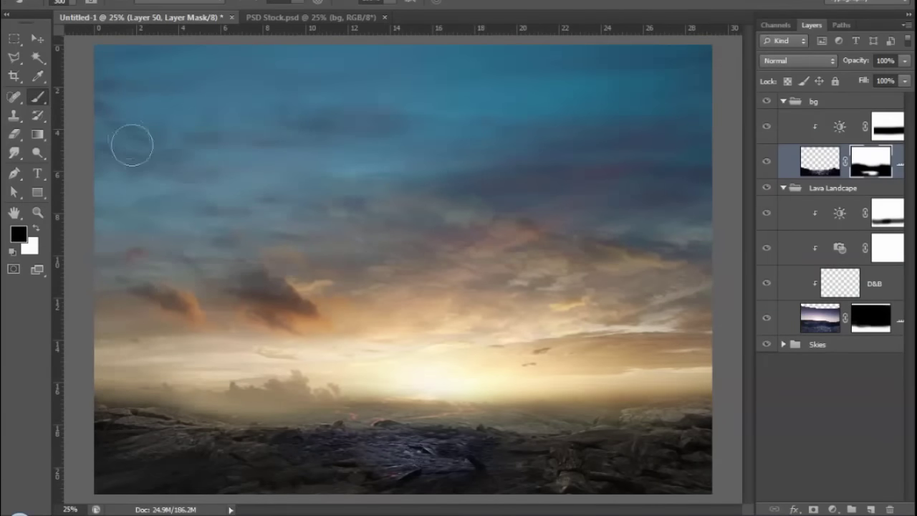
pyautogui.click(272, 17)
# Bring the arched Door layer into the composite and scale it to stand on the ground.
pyautogui.click(885, 355)
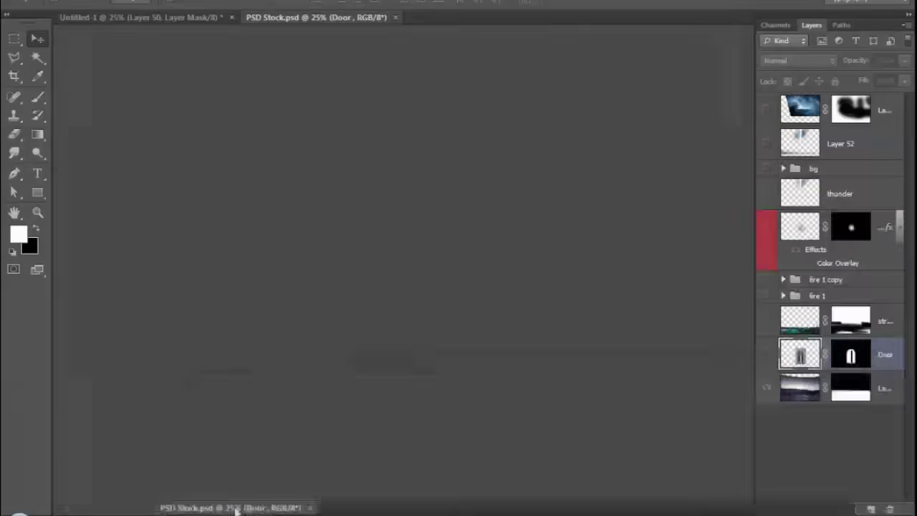
pyautogui.moveTo(884, 355)
pyautogui.mouseDown()
pyautogui.moveTo(895, 364)
pyautogui.moveTo(545, 279)
pyautogui.mouseUp()
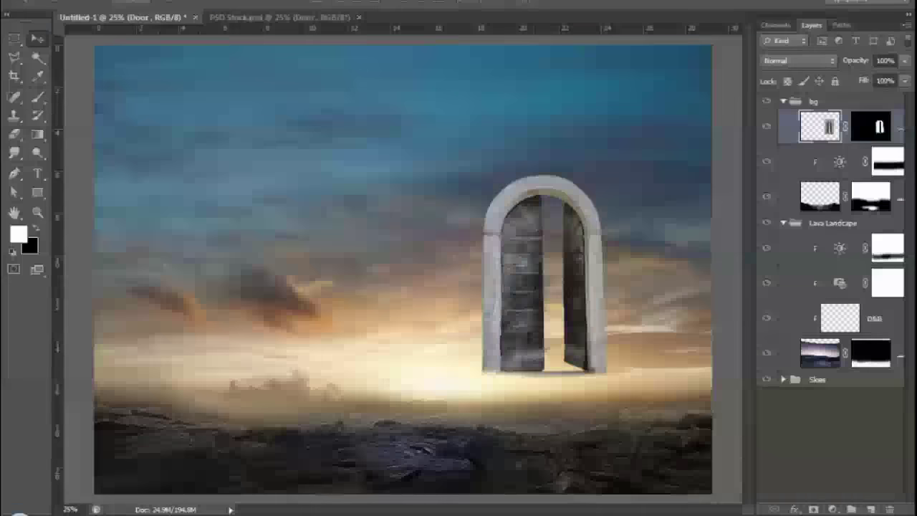
pyautogui.moveTo(527, 351); pyautogui.dragTo(384, 390)
pyautogui.hotkey('ctrl', 't')
pyautogui.moveTo(485, 206); pyautogui.dragTo(504, 181)
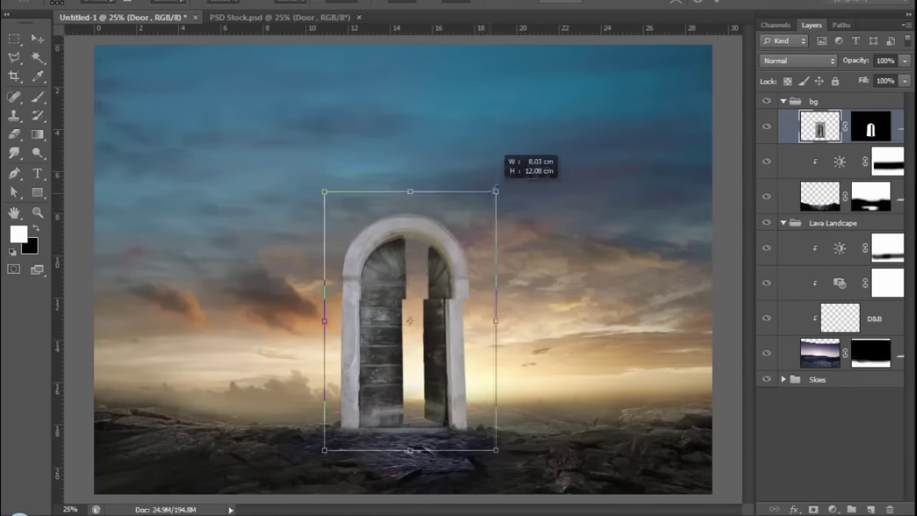
pyautogui.press('Return')
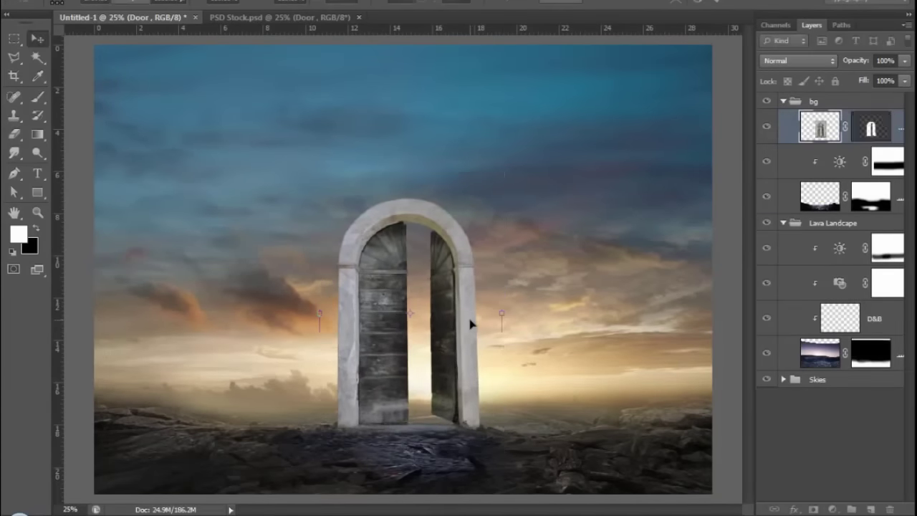
pyautogui.scroll(1, 446, 380)
pyautogui.click(870, 127)
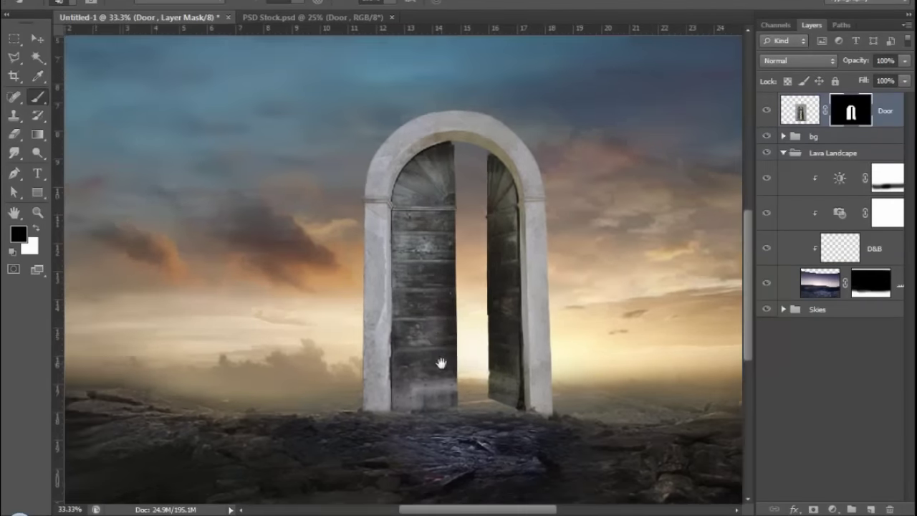
pyautogui.scroll(-1, 458, 300)
# Group the door as Gate and darken it with a clipped Levels lowering output white.
pyautogui.click(833, 509)
pyautogui.click(819, 262)
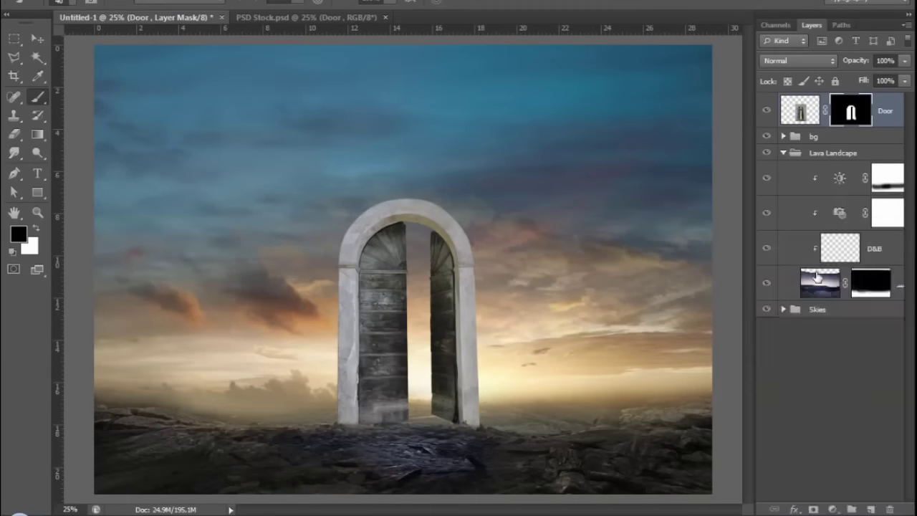
pyautogui.hotkey('ctrl', 'z')
pyautogui.hotkey('ctrl', 'g')
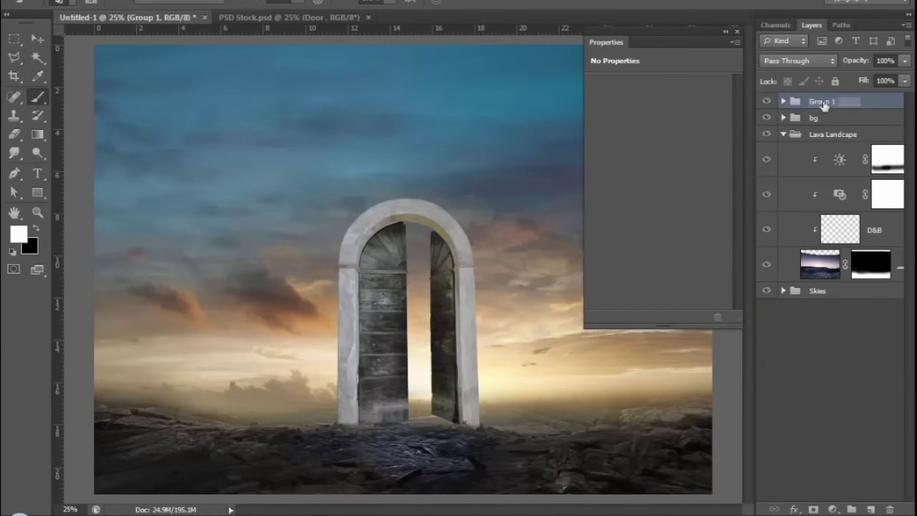
pyautogui.write('Gate')
pyautogui.press('Return')
pyautogui.moveTo(723, 231); pyautogui.dragTo(669, 233)
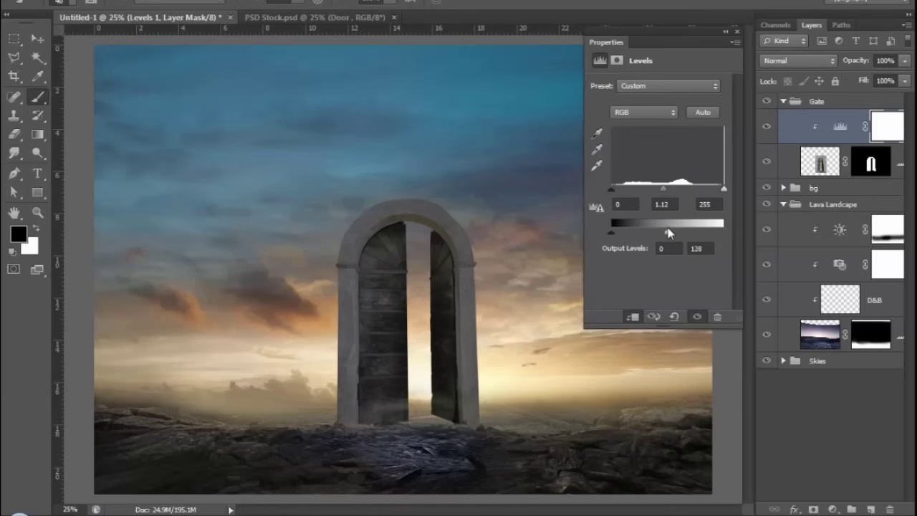
pyautogui.click(735, 32)
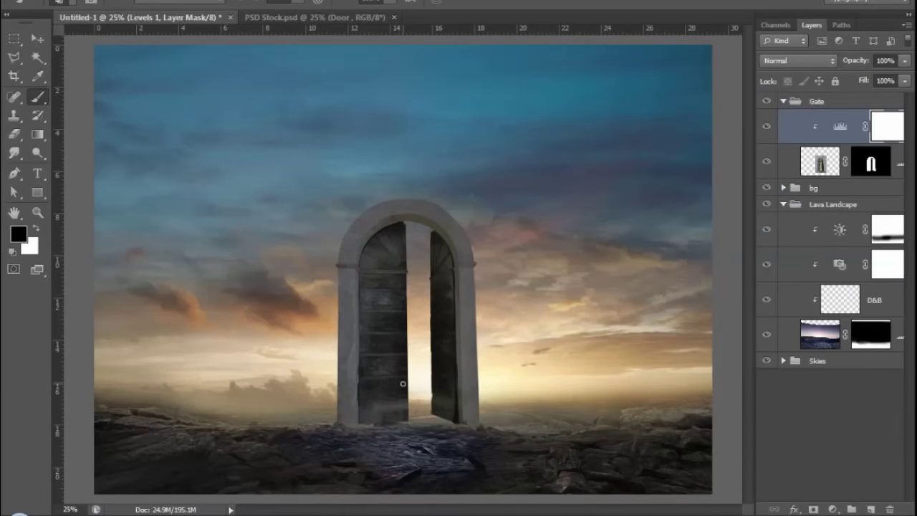
pyautogui.click(783, 101)
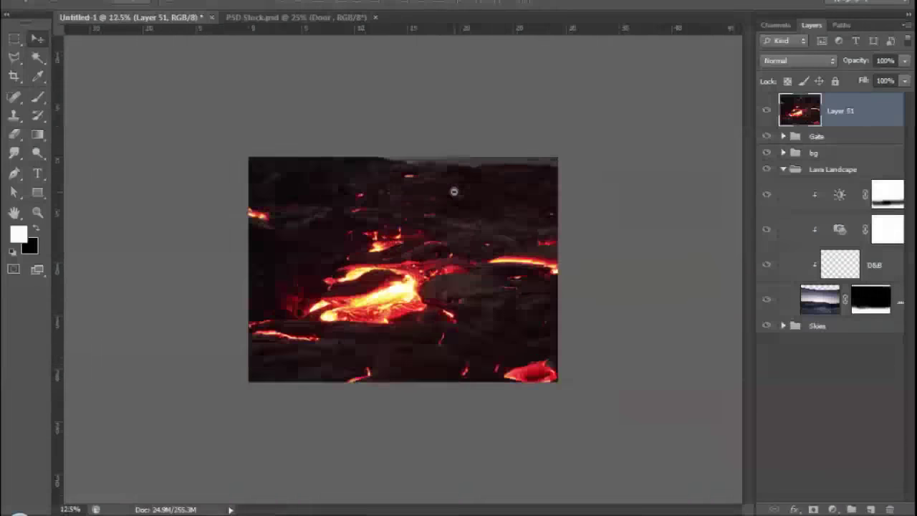
# Scale and position the lava photo over the ground, enlarging it to cover the foreground.
pyautogui.moveTo(599, 144); pyautogui.dragTo(497, 217)
pyautogui.moveTo(401, 286); pyautogui.dragTo(419, 304)
pyautogui.press('Return')
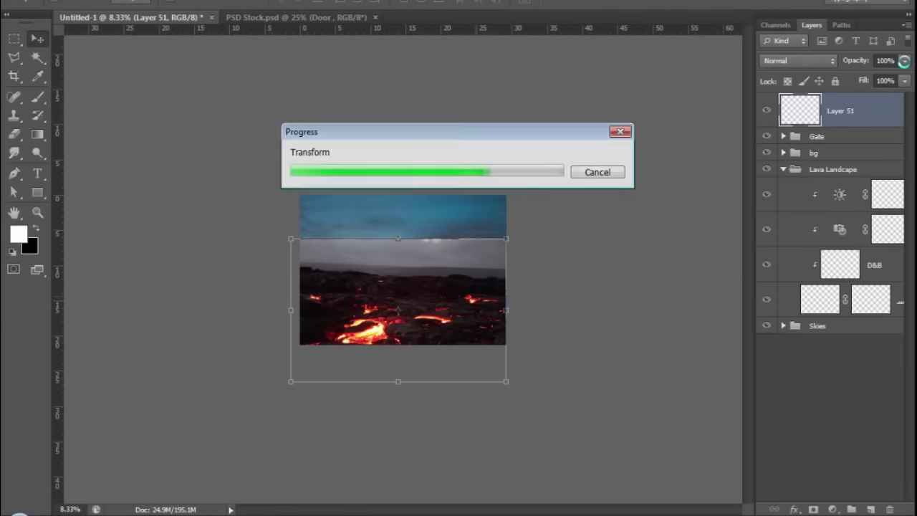
pyautogui.press('4')
pyautogui.press('4')
pyautogui.hotkey('ctrl', '+')
pyautogui.hotkey('ctrl', 't')
pyautogui.moveTo(556, 430); pyautogui.dragTo(562, 466)
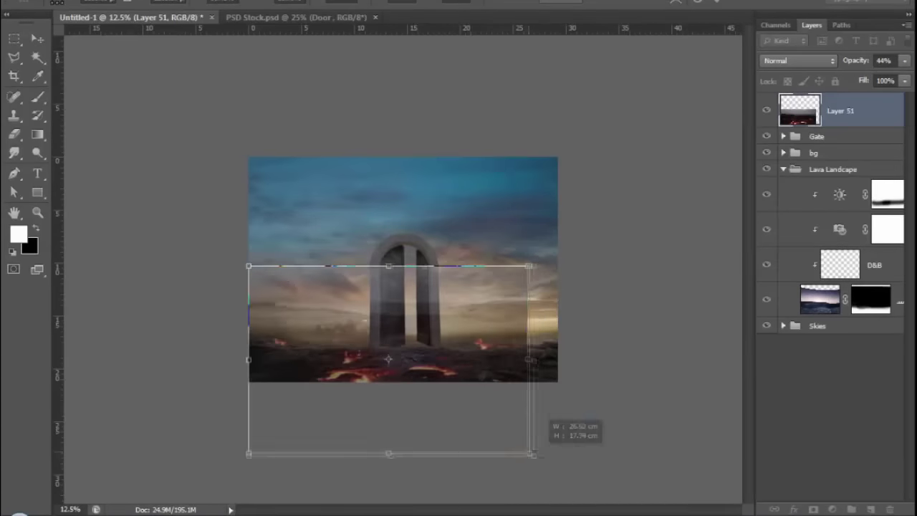
pyautogui.press('Return')
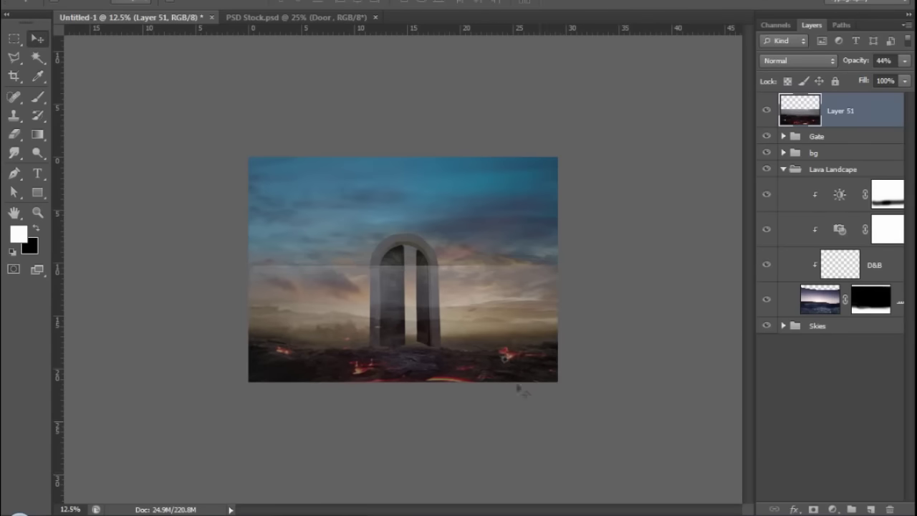
# Restore the lava layer to full opacity, hide it with an inverted mask, and paint in glowing cracks.
pyautogui.hotkey('ctrl', '+')
pyautogui.moveTo(892, 77); pyautogui.dragTo(904, 77)
pyautogui.click(814, 509)
pyautogui.hotkey('ctrl', 'i')
pyautogui.press('b')
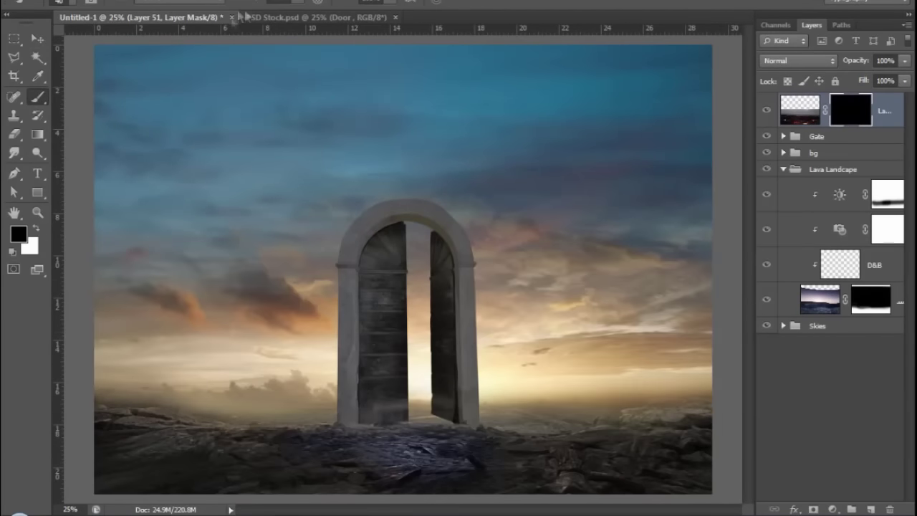
pyautogui.press(']')
pyautogui.press(']')
pyautogui.press(']')
pyautogui.moveTo(164, 450)
pyautogui.mouseDown()
pyautogui.moveTo(225, 461)
pyautogui.moveTo(584, 470)
pyautogui.moveTo(651, 434)
pyautogui.moveTo(446, 450)
pyautogui.mouseUp()
pyautogui.press('x')
pyautogui.hotkey('ctrl', '-')
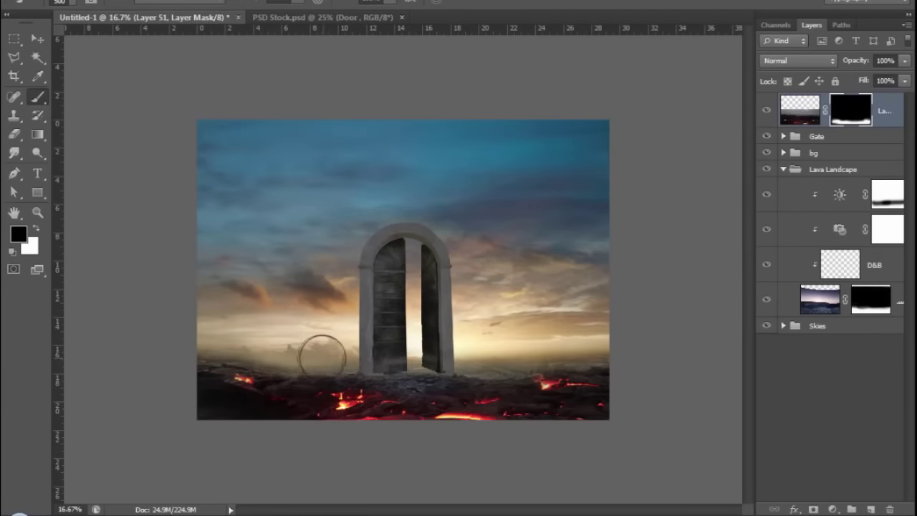
# Paint Layer 1's mask across the horizon band to reveal a bright haze.
pyautogui.hotkey('ctrl', '+')
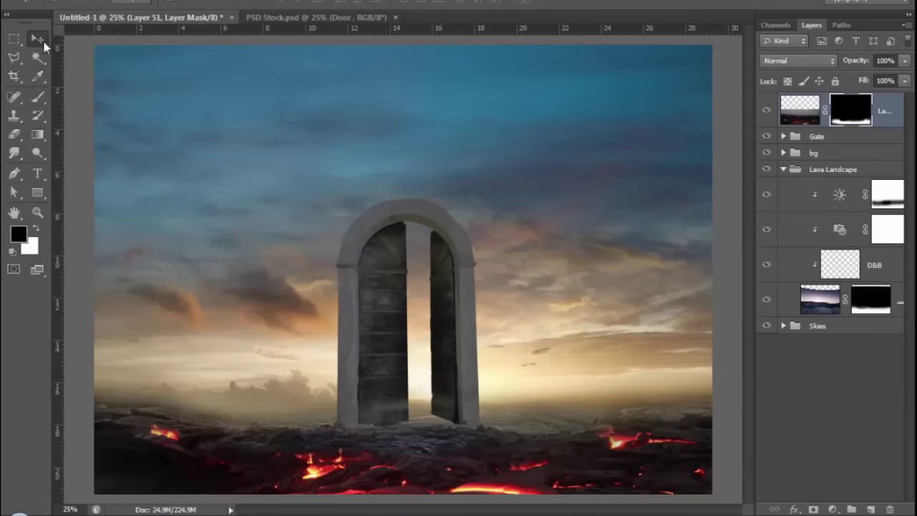
pyautogui.click(870, 299)
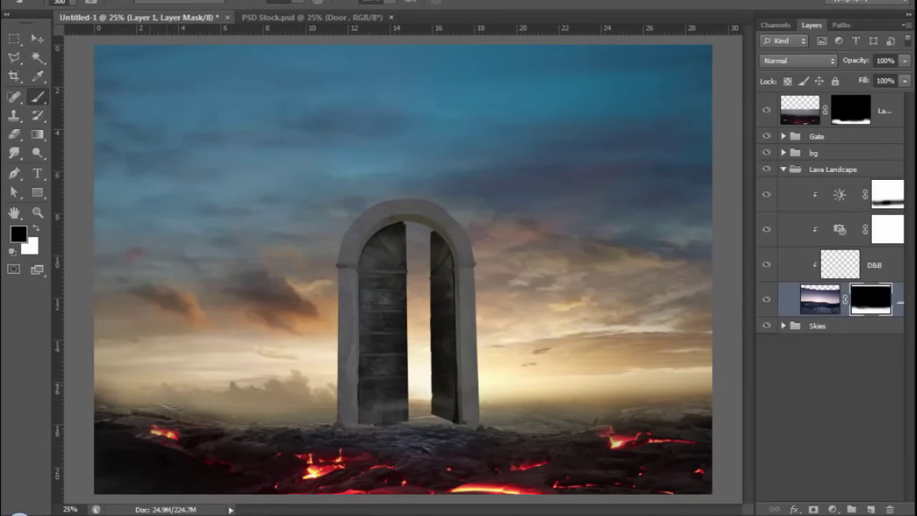
pyautogui.moveTo(151, 370); pyautogui.dragTo(757, 385)
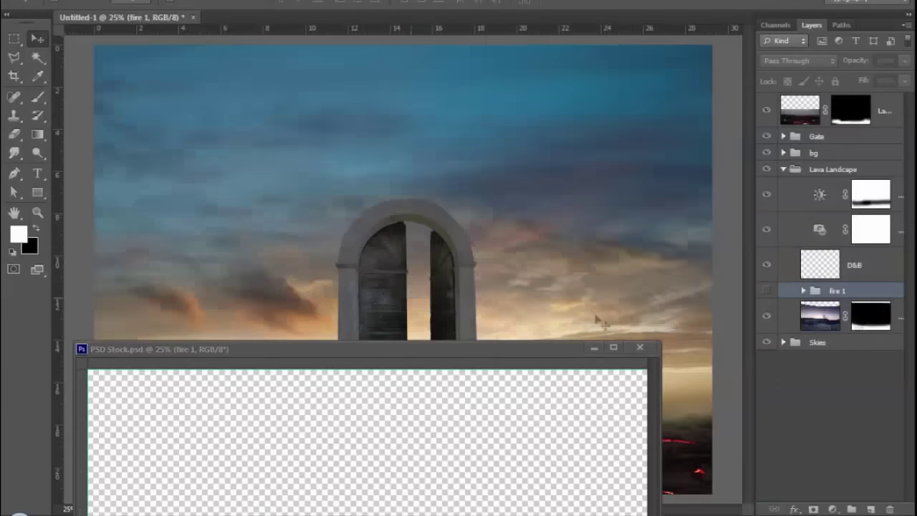
# Bring the fire 1 group to the top and place it on the lava below the gate's right side.
pyautogui.hotkey('ctrl', 'shift', ']')
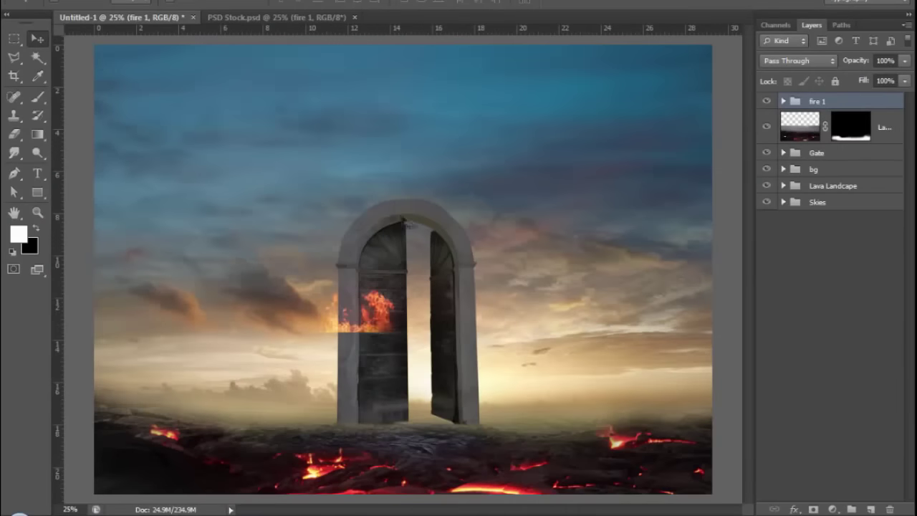
pyautogui.moveTo(370, 336); pyautogui.dragTo(340, 464)
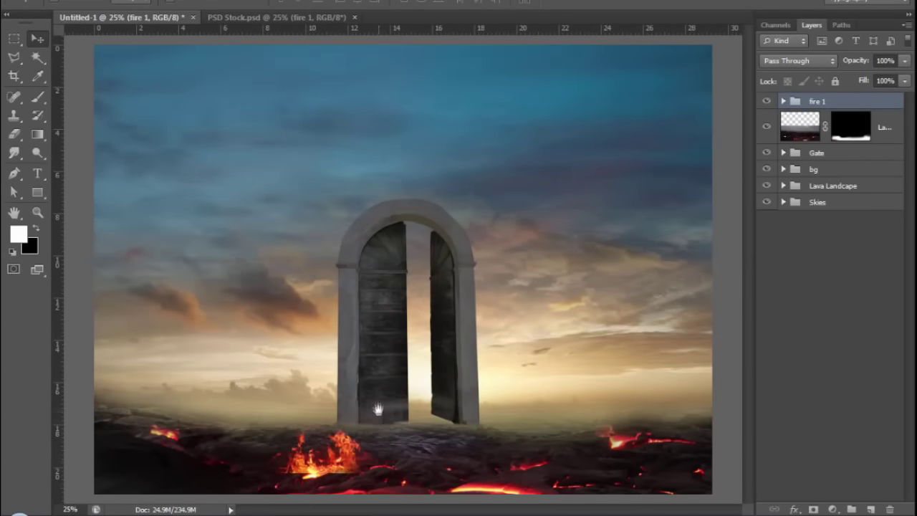
pyautogui.moveTo(377, 409); pyautogui.dragTo(466, 391)
pyautogui.hotkey('ctrl', 't')
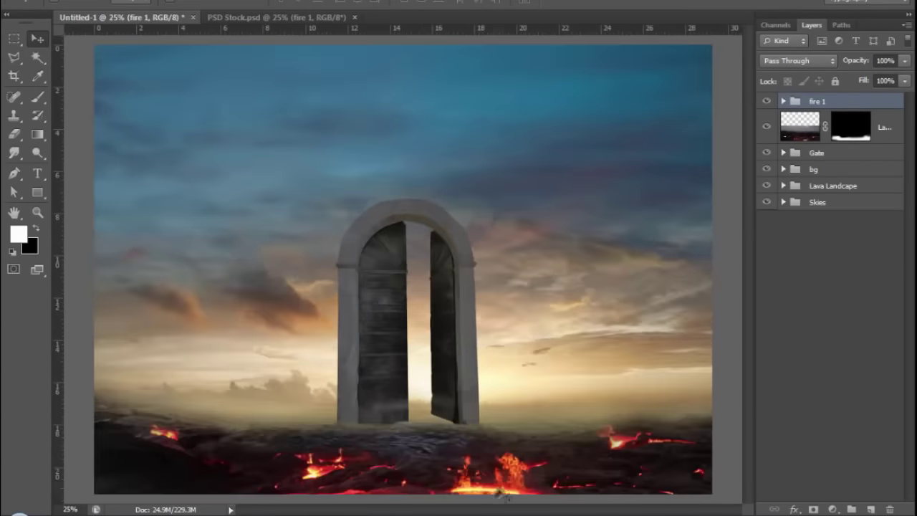
# Place a copy of the fire left of the gate and reshape it in perspective.
pyautogui.moveTo(501, 494); pyautogui.dragTo(346, 469)
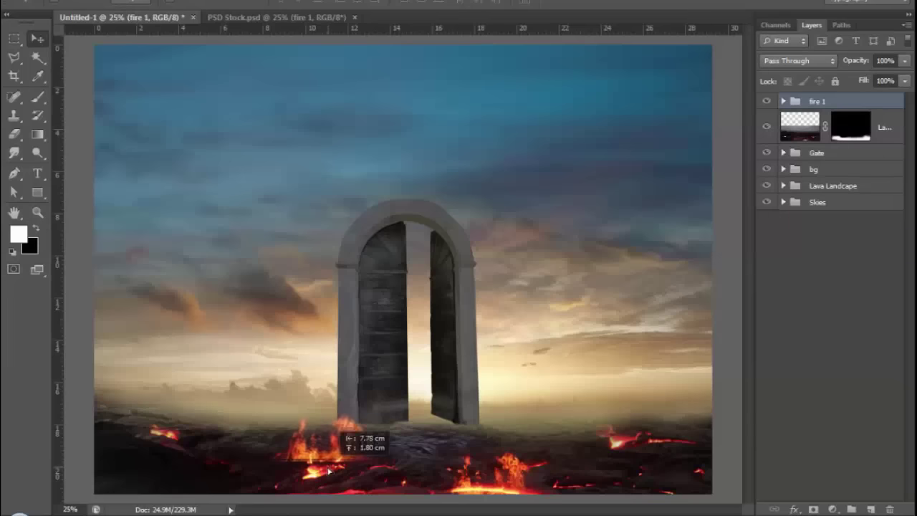
pyautogui.keyDown('ctrl'); pyautogui.click(393, 452); pyautogui.keyUp('ctrl')
pyautogui.hotkey('ctrl', 't')
pyautogui.rightClick(378, 209)
pyautogui.click(420, 303)
pyautogui.moveTo(517, 491); pyautogui.dragTo(494, 469)
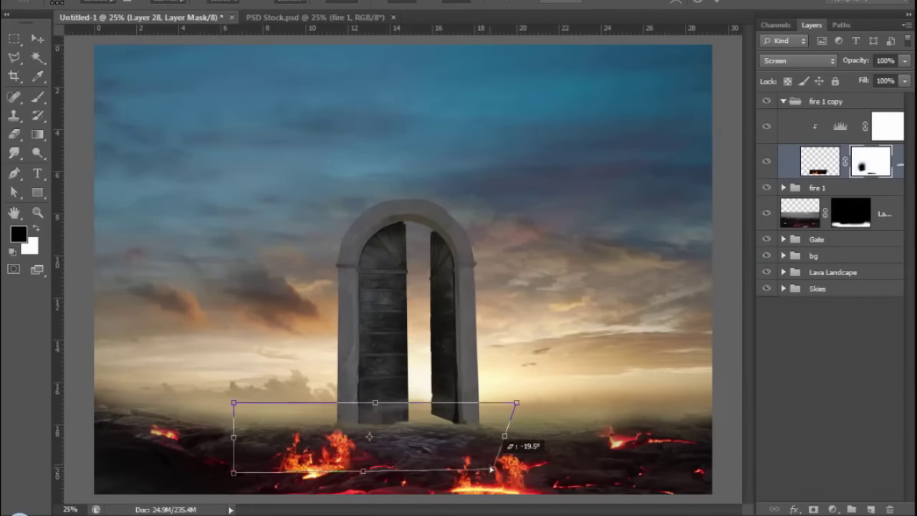
pyautogui.moveTo(517, 402); pyautogui.dragTo(483, 390)
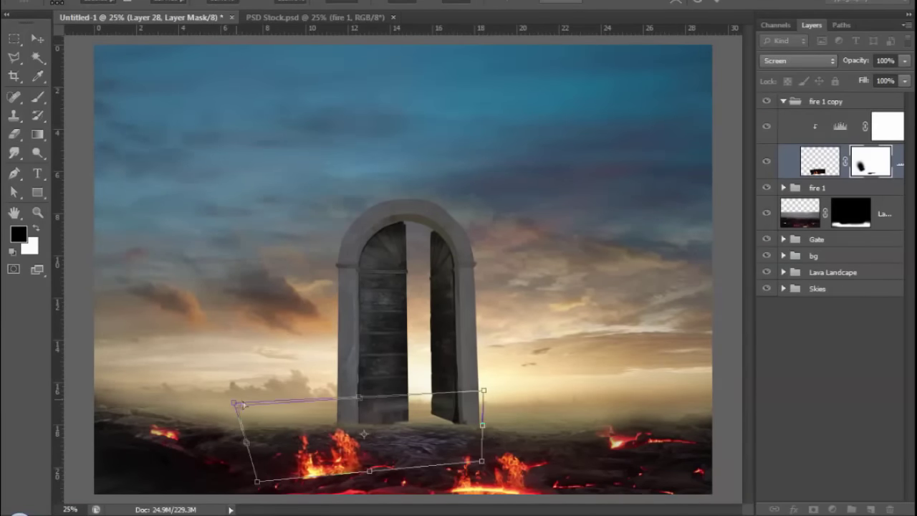
pyautogui.moveTo(490, 431); pyautogui.dragTo(461, 422)
pyautogui.press('Return')
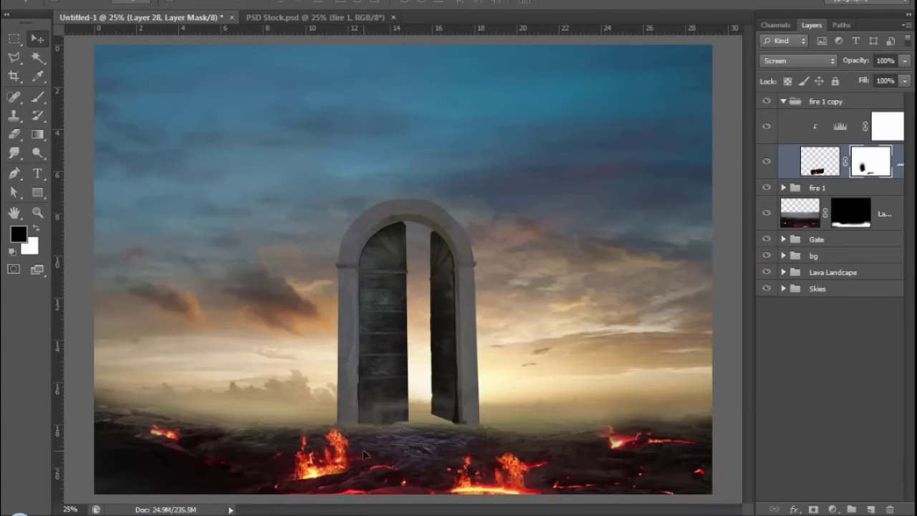
# Select the masked fire layer inside the fire 1 group for brushing its edges.
pyautogui.press('b')
pyautogui.hotkey('ctrl', '-')
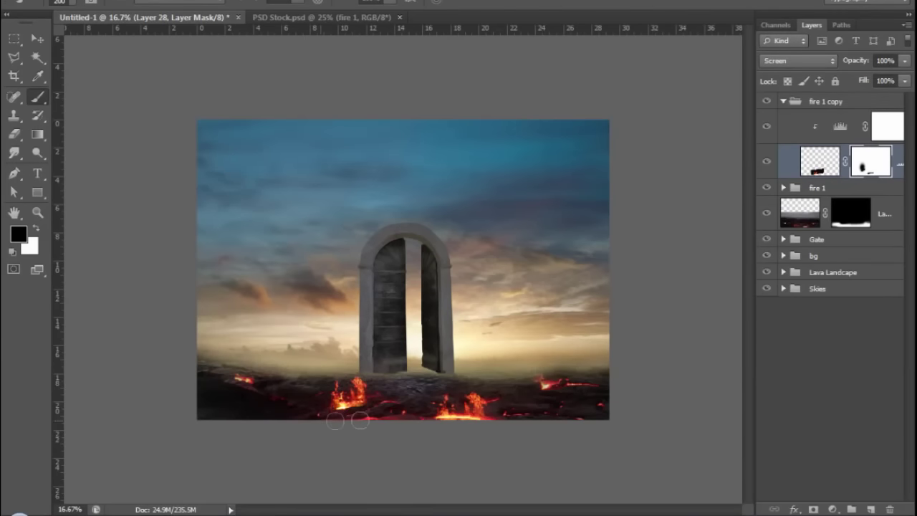
pyautogui.click(783, 187)
pyautogui.click(870, 247)
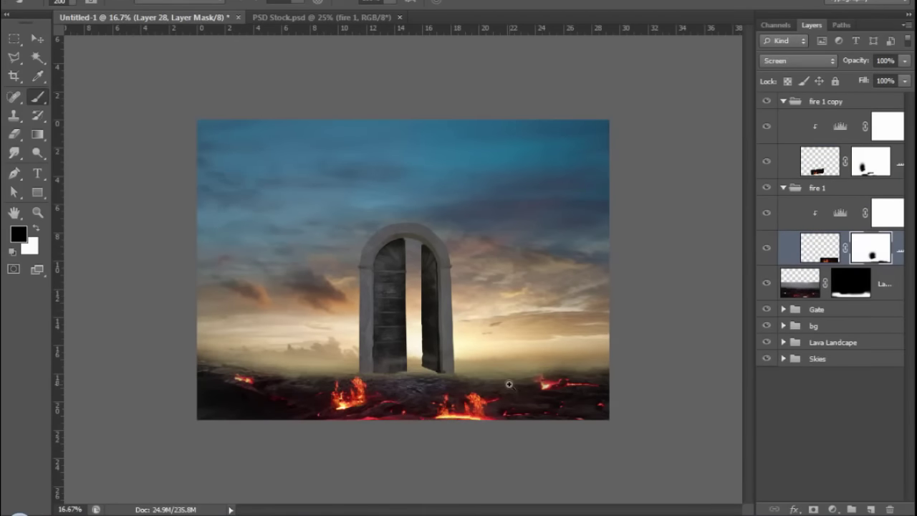
pyautogui.hotkey('ctrl', '+')
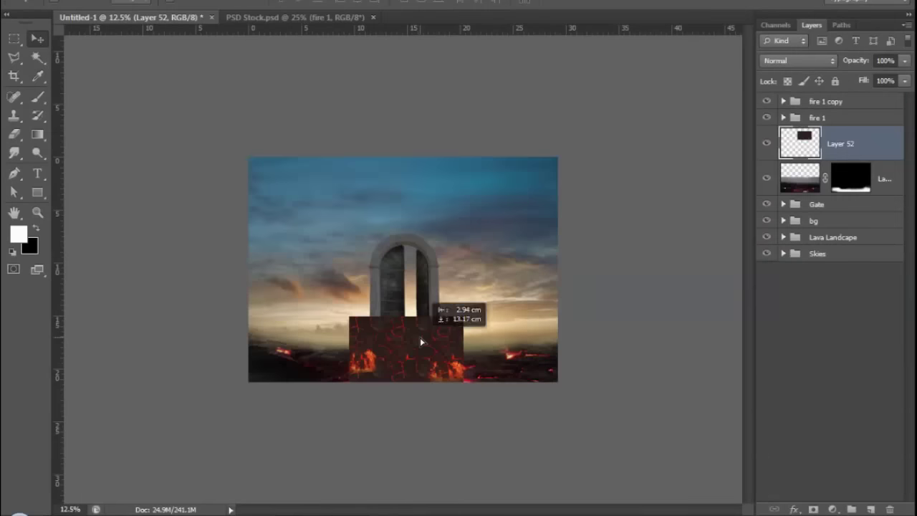
# Widen the lava texture's base with a perspective transform.
pyautogui.rightClick(429, 341)
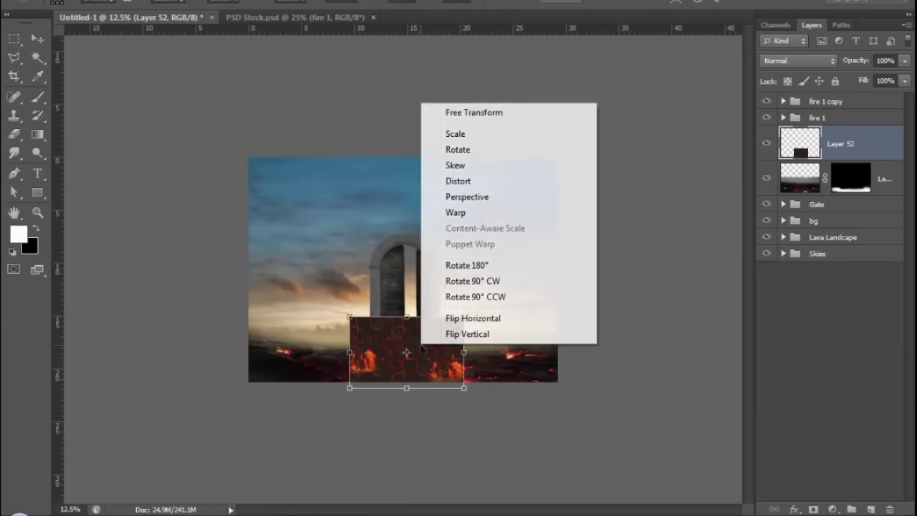
pyautogui.click(475, 194)
pyautogui.moveTo(464, 387); pyautogui.dragTo(613, 387)
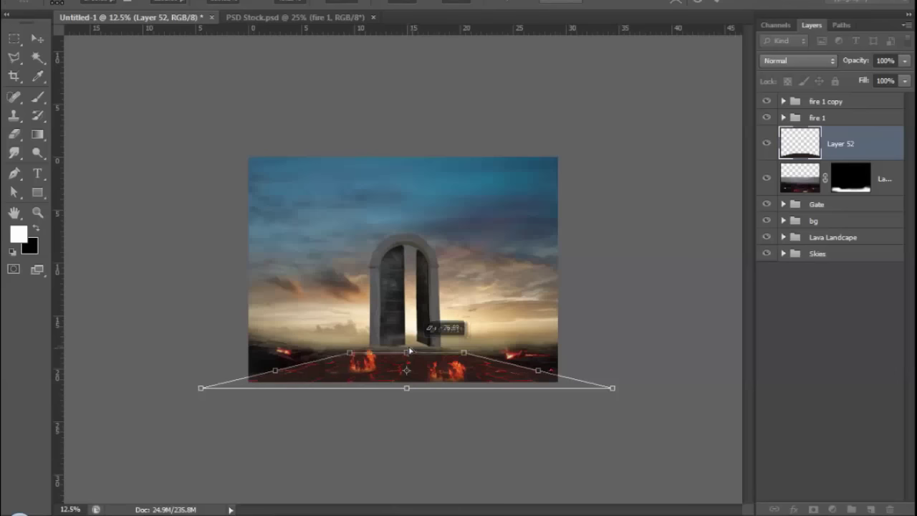
pyautogui.rightClick(422, 118)
pyautogui.press('Return')
pyautogui.hotkey('ctrl', '+')
# Blend the lava texture with Lighten and give it a layer mask for brushing.
pyautogui.click(797, 61)
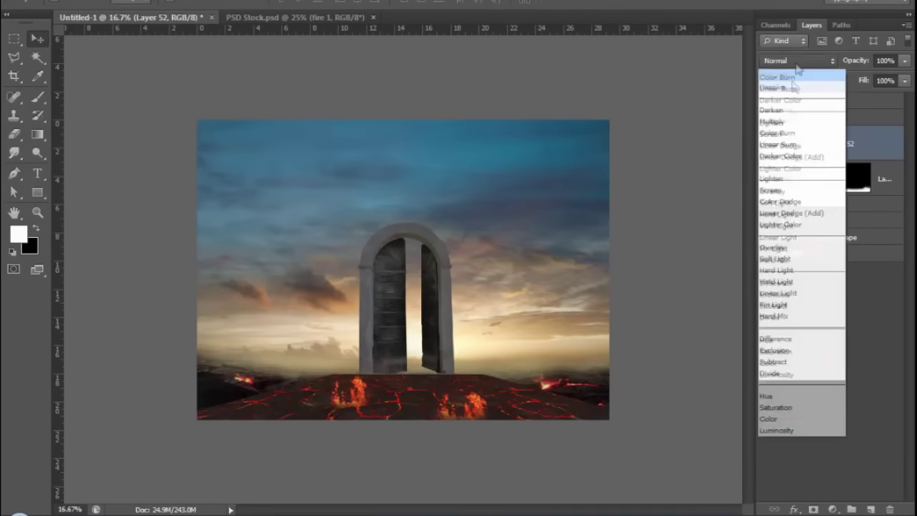
pyautogui.click(786, 191)
pyautogui.click(797, 61)
pyautogui.click(785, 111)
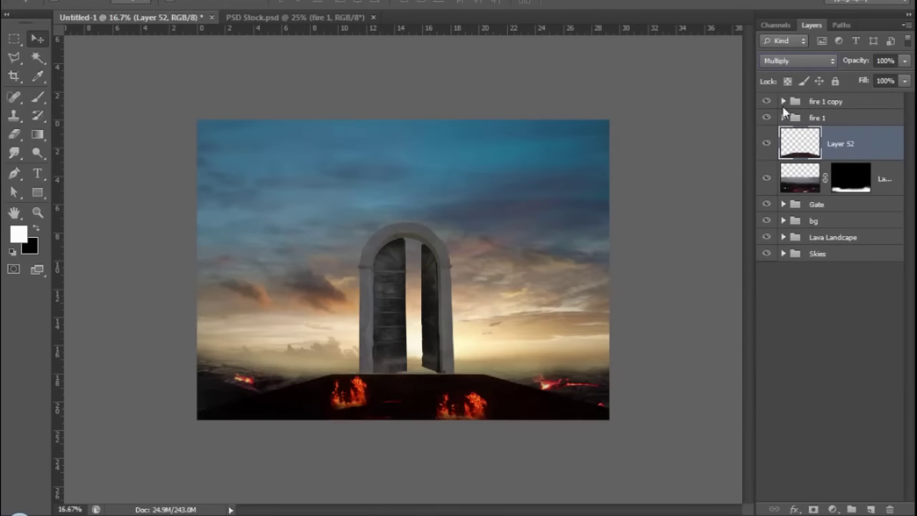
pyautogui.press('Down')
pyautogui.press('Down')
pyautogui.press('Down')
pyautogui.press('Down')
pyautogui.click(813, 509)
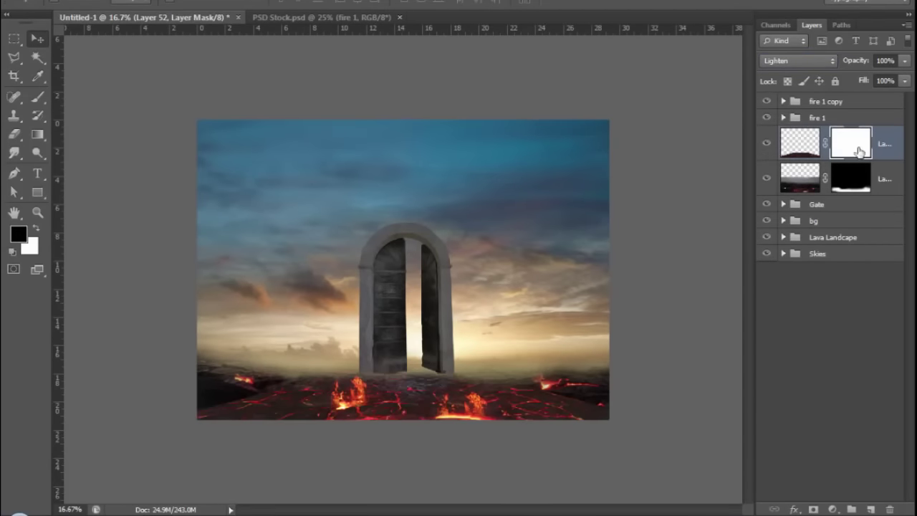
pyautogui.press('b')
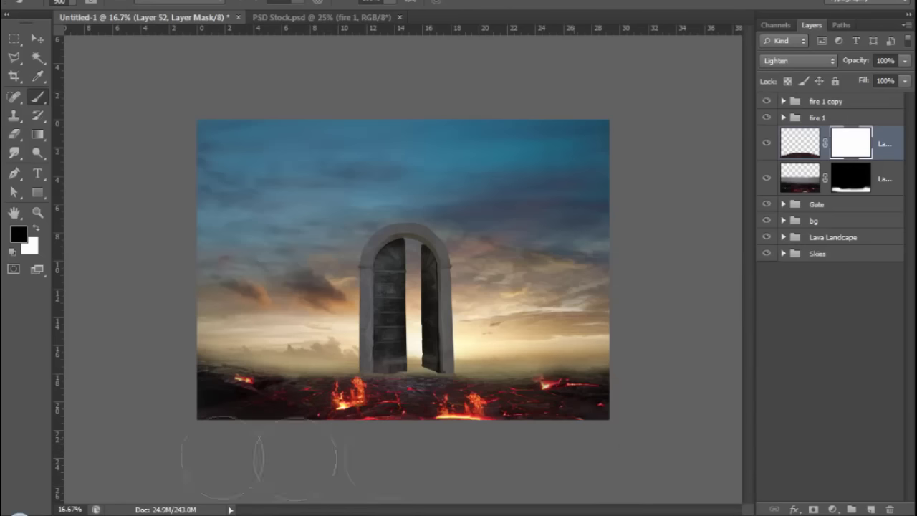
pyautogui.hotkey('ctrl', '+')
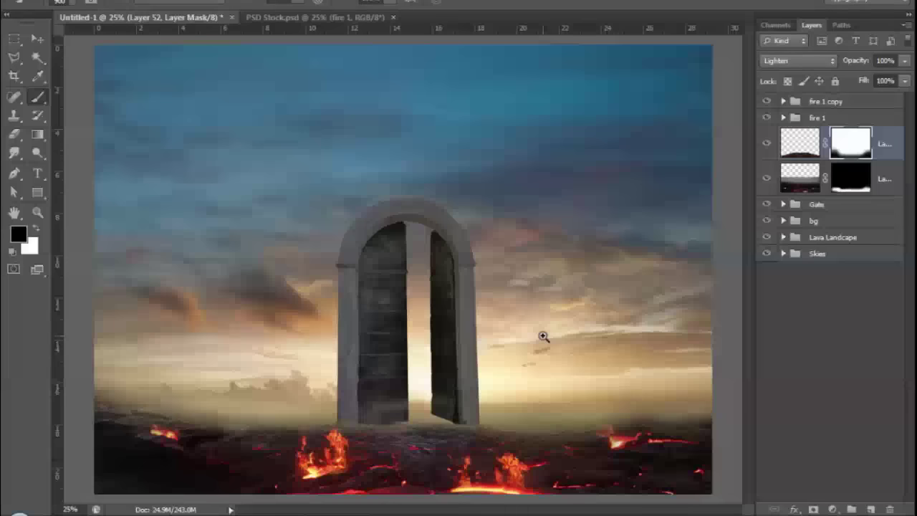
# Add a Photo Filter to the Gate group using the tan colour #c5b15e.
pyautogui.press('v')
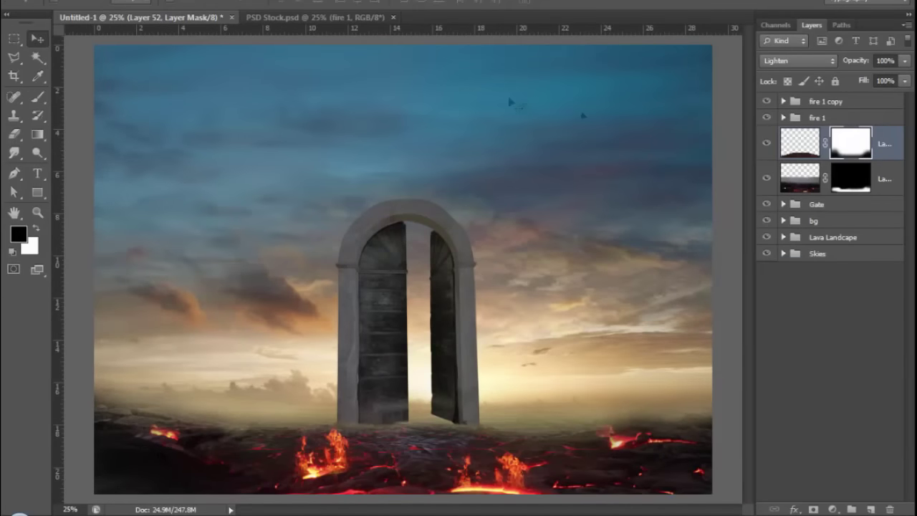
pyautogui.click(783, 204)
pyautogui.click(831, 248)
pyautogui.click(832, 509)
pyautogui.click(819, 380)
pyautogui.click(640, 108)
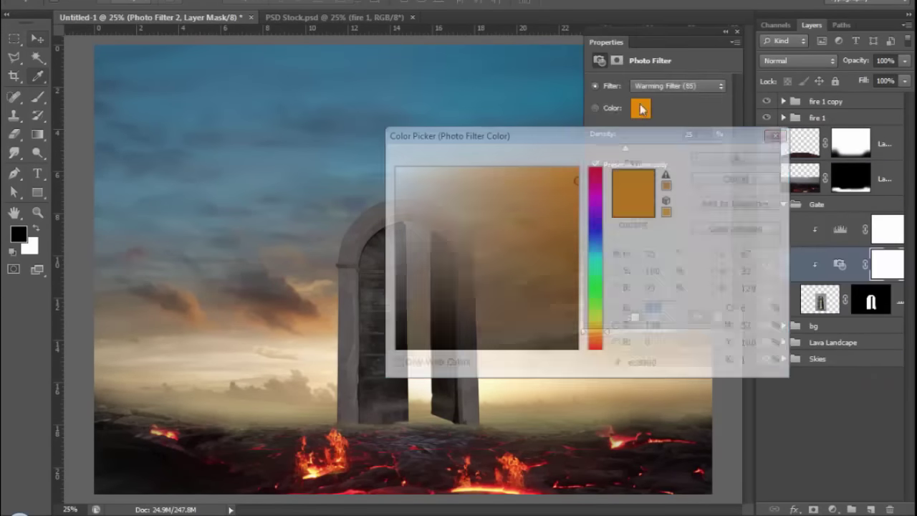
pyautogui.write('c5b15e')
pyautogui.click(750, 158)
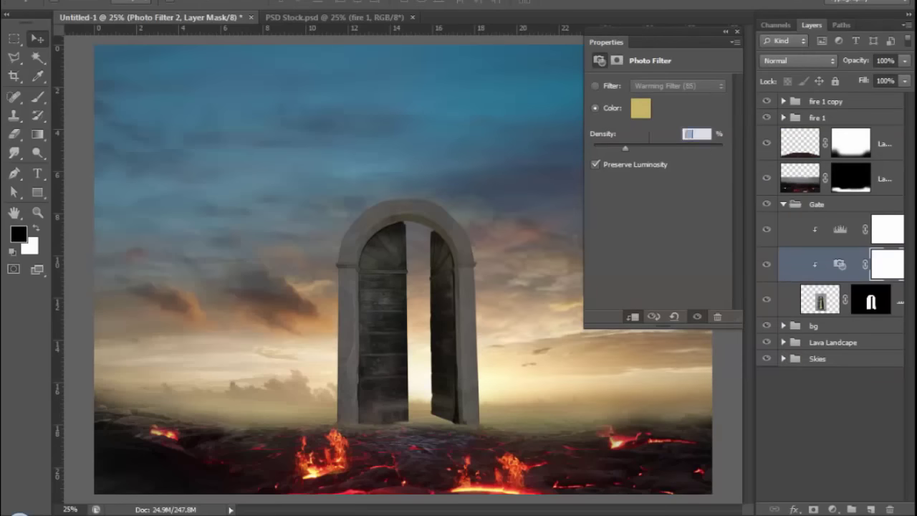
pyautogui.press('Tab')
pyautogui.write('88')
pyautogui.click(736, 31)
pyautogui.click(781, 204)
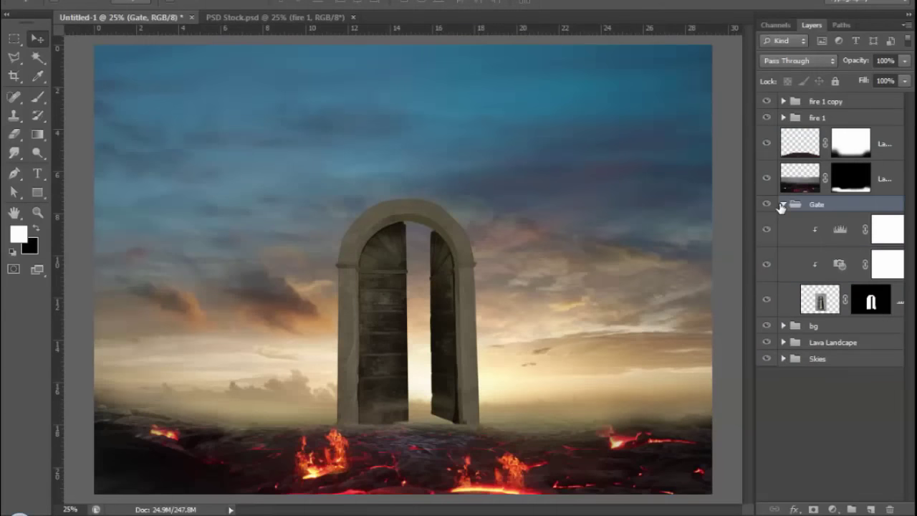
# Create a Soft Light layer named Fire light and choose a red paint colour.
pyautogui.click(886, 178)
pyautogui.click(871, 510)
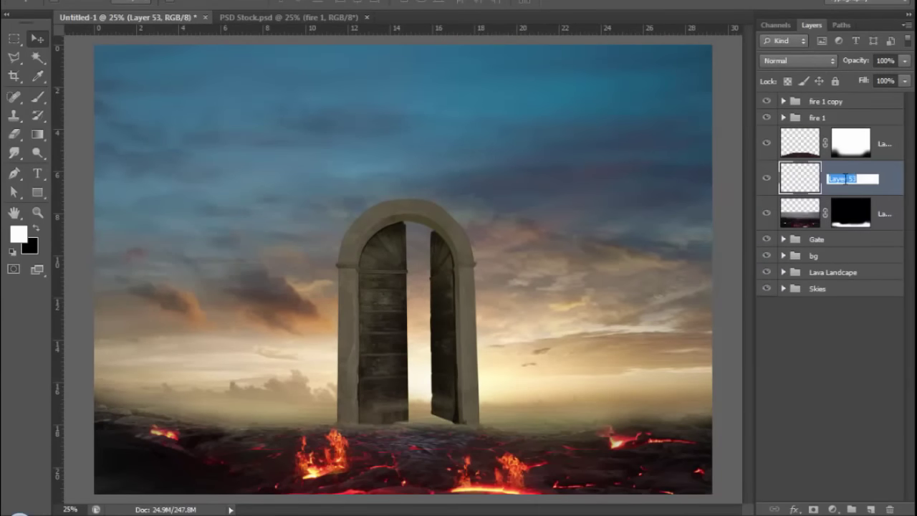
pyautogui.write('Fire light')
pyautogui.press('Return')
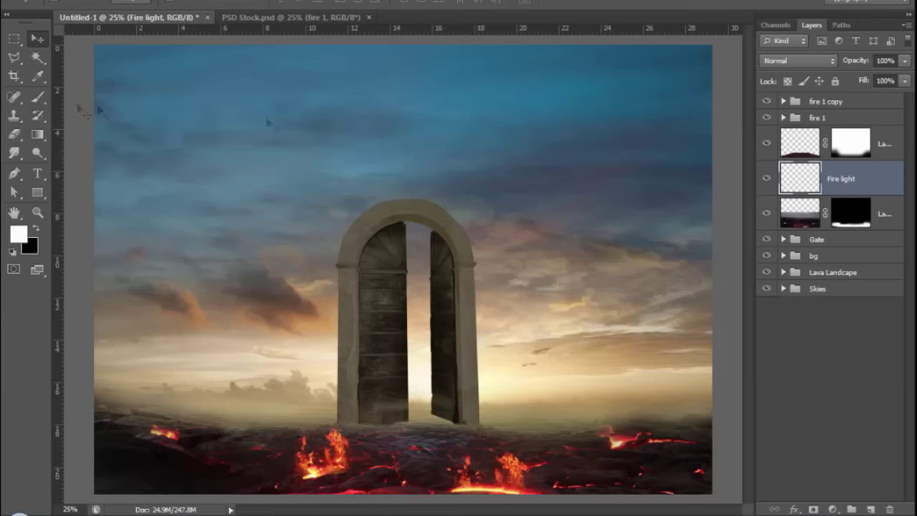
pyautogui.press('b')
pyautogui.click(798, 60)
pyautogui.click(788, 255)
pyautogui.keyDown('alt'); pyautogui.click(314, 440); pyautogui.keyUp('alt')
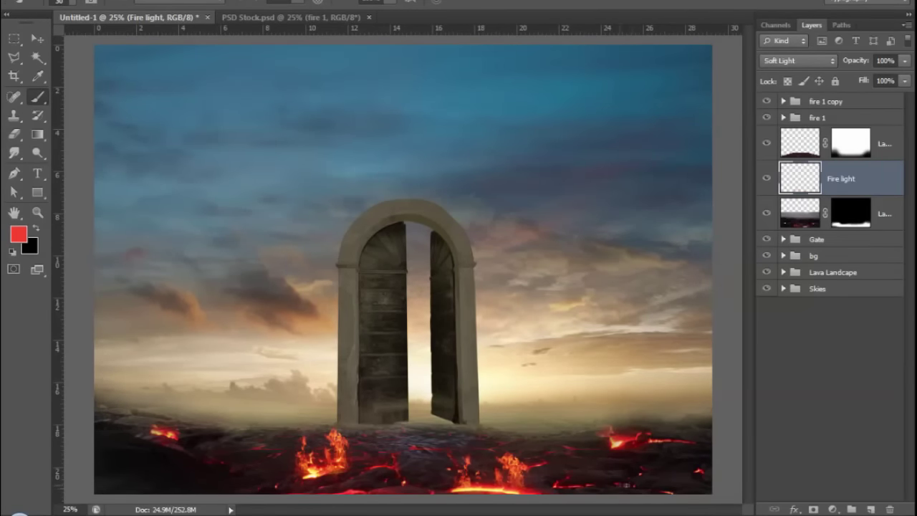
# Select the Door layer's mask in the Gate group, ready to paint with default colours.
pyautogui.press('v')
pyautogui.click(851, 102)
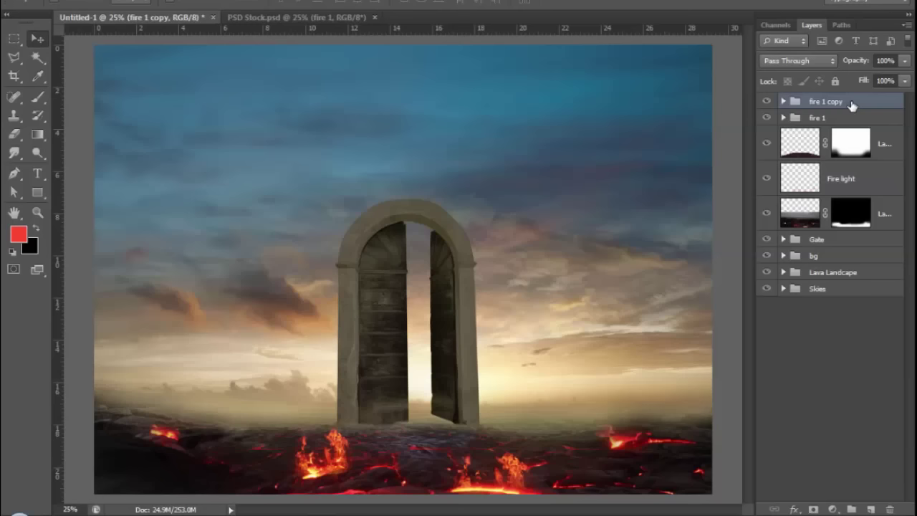
pyautogui.click(783, 239)
pyautogui.click(870, 335)
pyautogui.press('d')
pyautogui.click(38, 98)
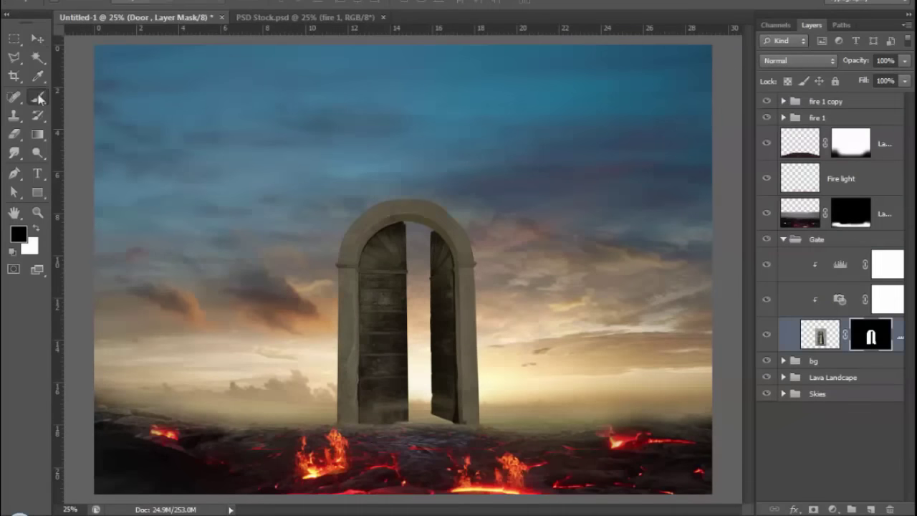
pyautogui.scroll(2, 385, 448)
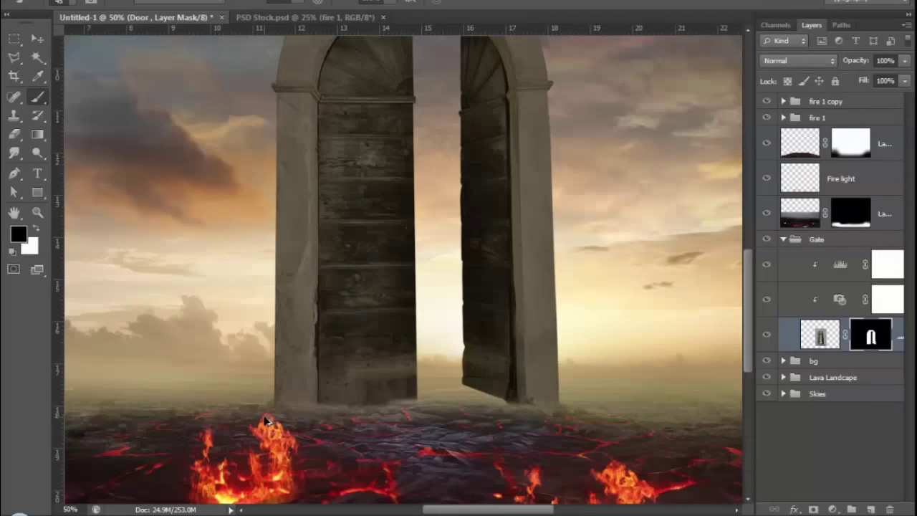
pyautogui.press('x')
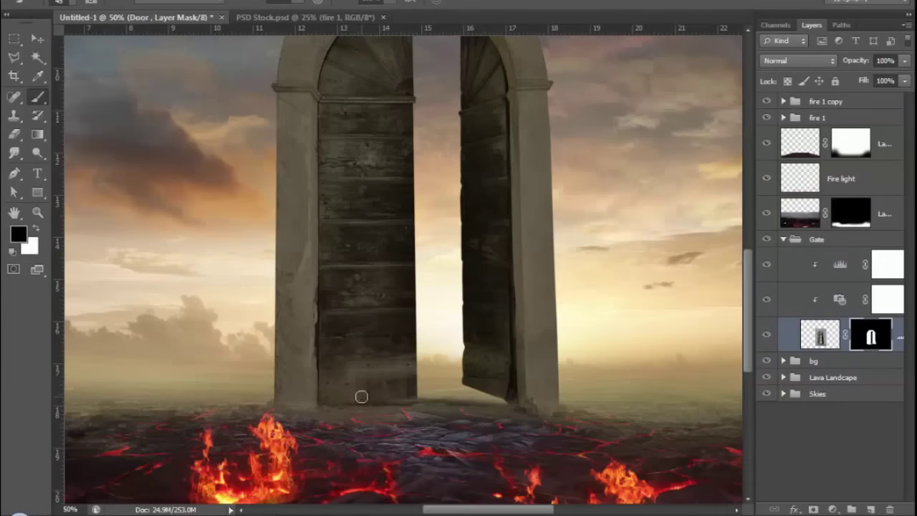
pyautogui.scroll(-1, 444, 378)
pyautogui.scroll(-1, 460, 367)
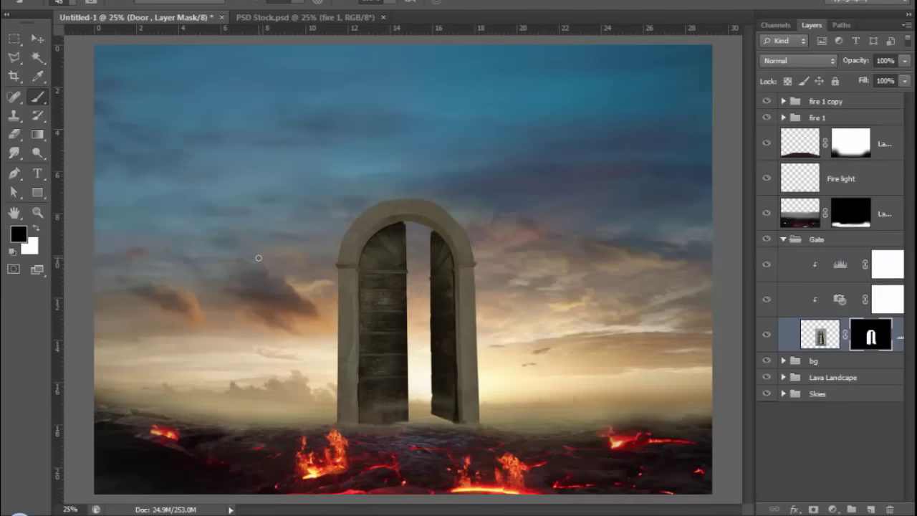
# Add a Gradient Map using the purple-orange preset from the Awesome Gradient set.
pyautogui.click(37, 38)
pyautogui.click(824, 101)
pyautogui.click(832, 509)
pyautogui.click(809, 491)
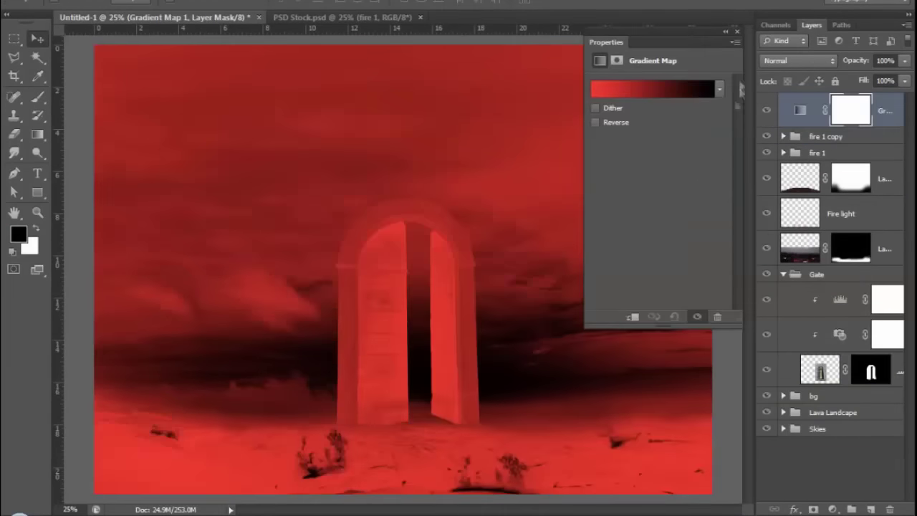
pyautogui.click(719, 89)
pyautogui.click(750, 113)
pyautogui.click(582, 268)
pyautogui.click(874, 477)
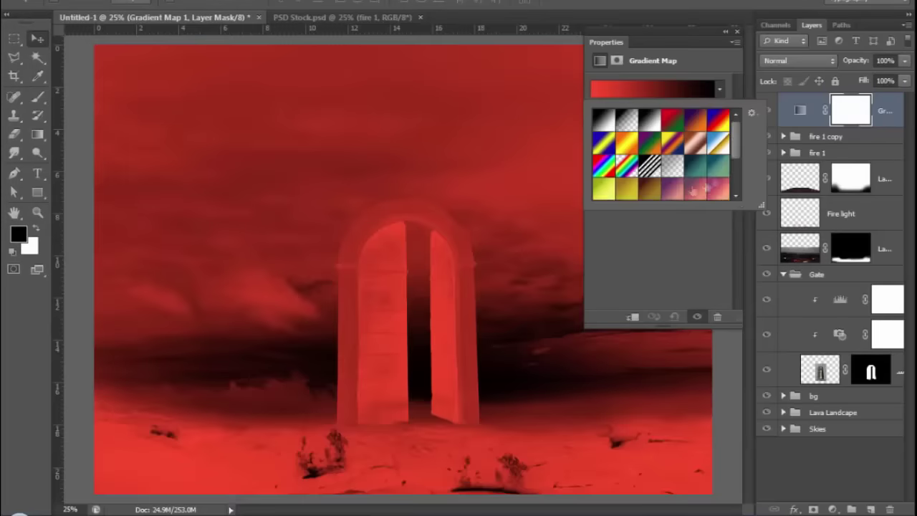
pyautogui.scroll(-2, 694, 171)
pyautogui.doubleClick(694, 183)
pyautogui.click(725, 32)
pyautogui.click(886, 112)
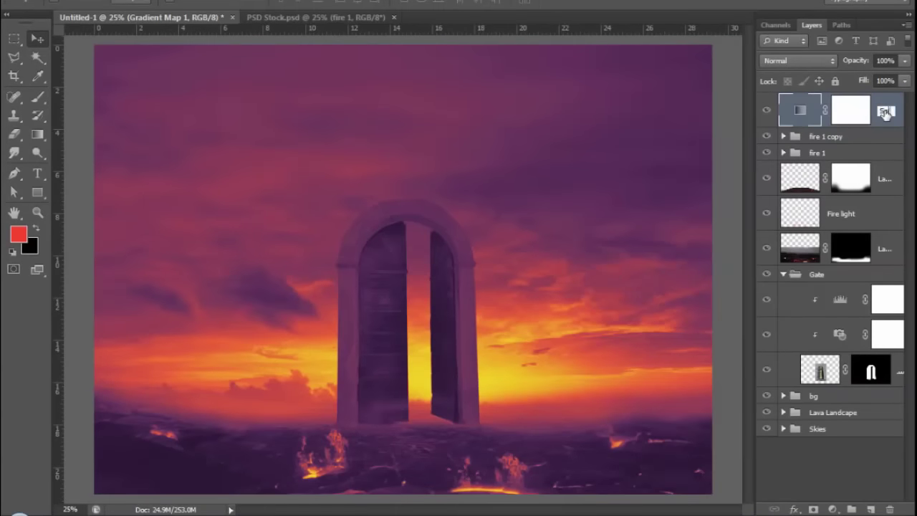
# Set the gradient map to Soft Light at 45% opacity.
pyautogui.press('Return')
pyautogui.click(797, 60)
pyautogui.click(788, 244)
pyautogui.click(904, 60)
pyautogui.moveTo(903, 77); pyautogui.dragTo(872, 79)
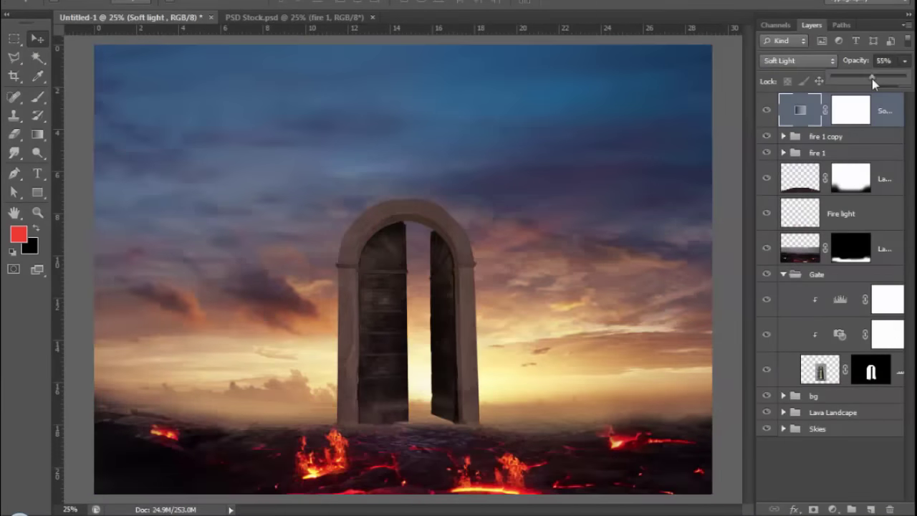
pyautogui.write('45')
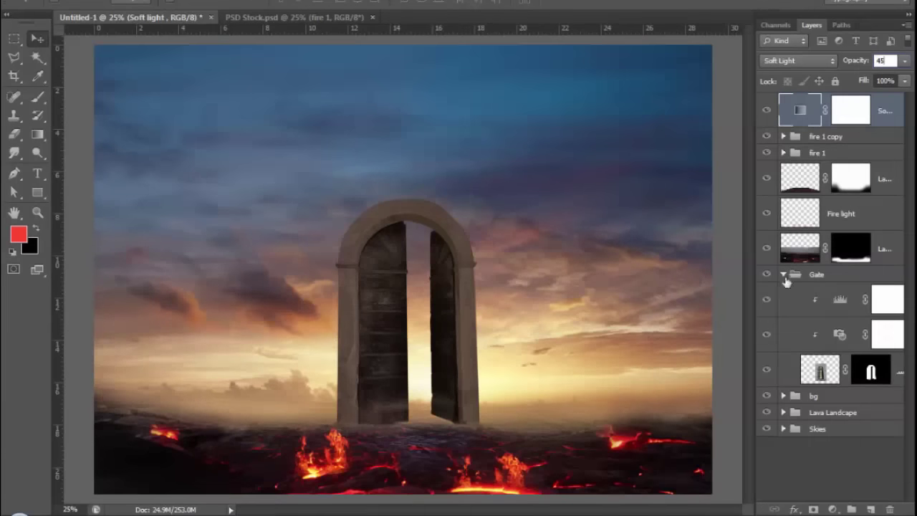
# Add a new Soft Light layer above the Fire light layer.
pyautogui.click(783, 274)
pyautogui.click(842, 214)
pyautogui.press('b')
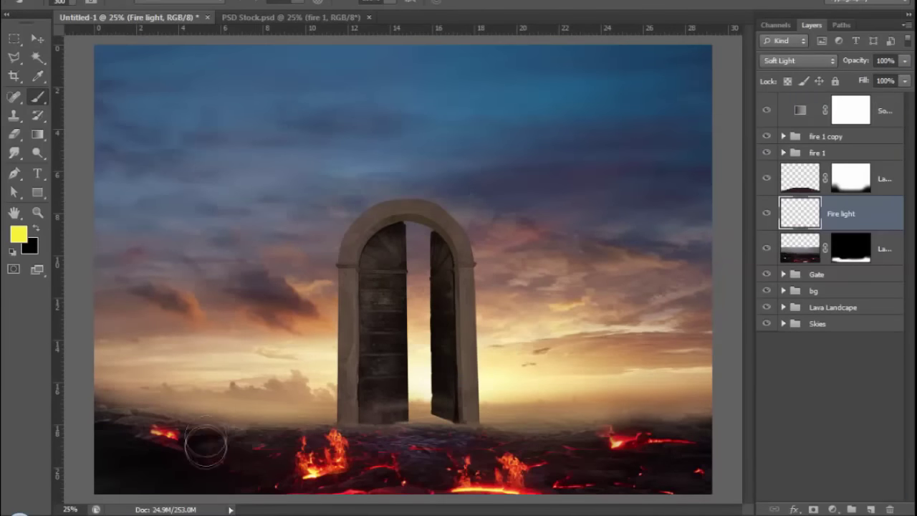
pyautogui.click(871, 510)
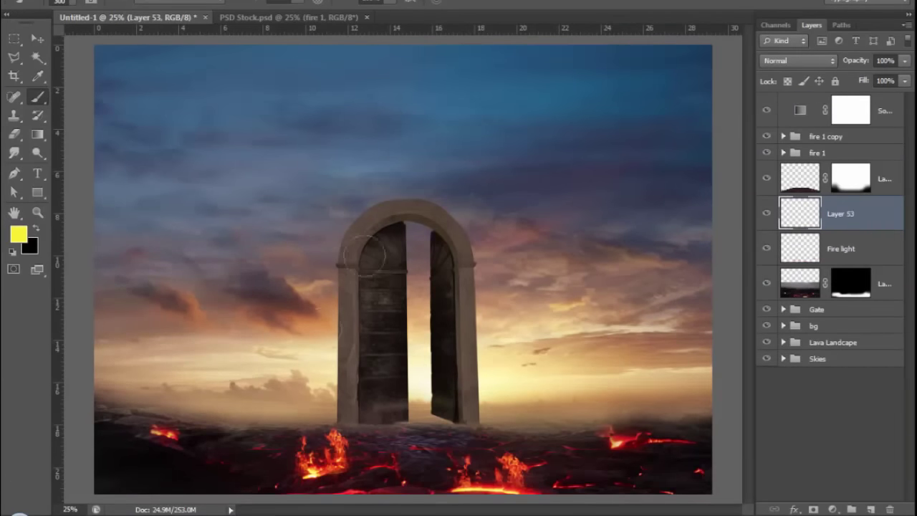
pyautogui.click(798, 60)
pyautogui.click(788, 260)
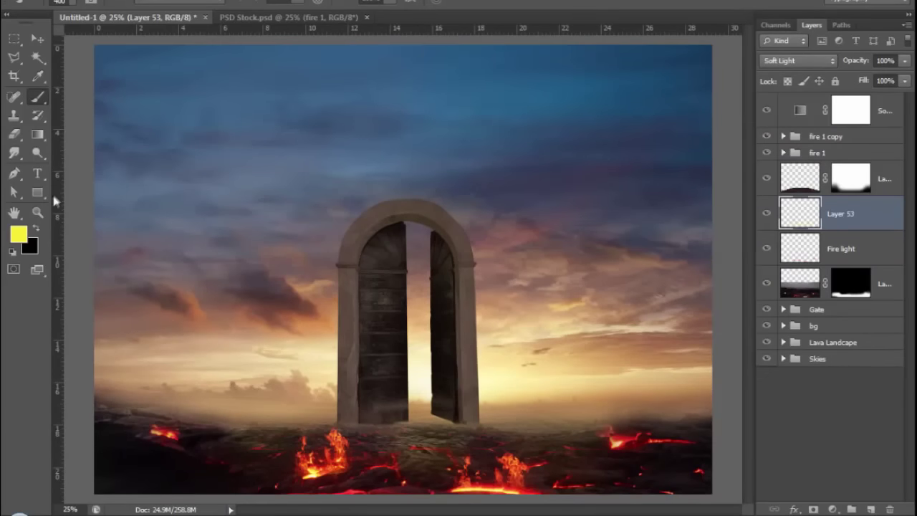
pyautogui.click(14, 2)
# Open the figure PSD and drag the cloaked man into the composite in front of the gate.
pyautogui.click(43, 4)
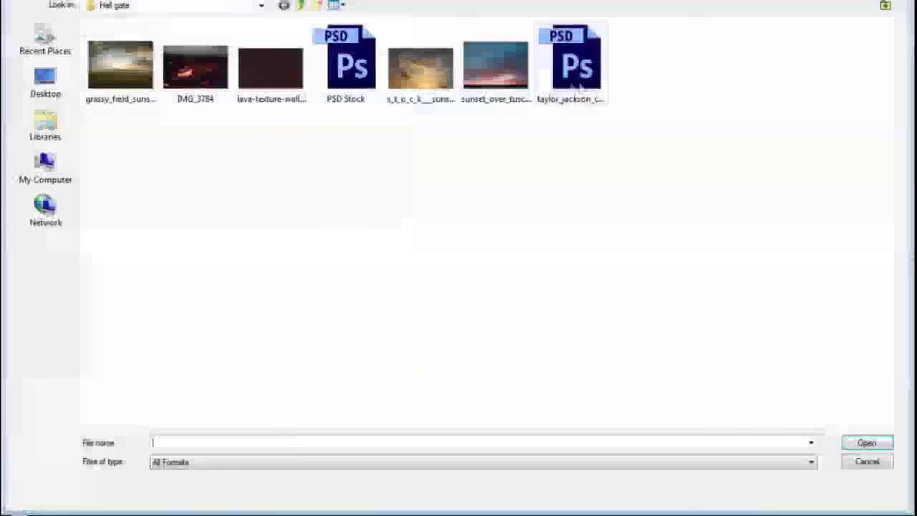
pyautogui.doubleClick(573, 68)
pyautogui.moveTo(503, 17); pyautogui.dragTo(237, 313)
pyautogui.moveTo(793, 115); pyautogui.dragTo(542, 240)
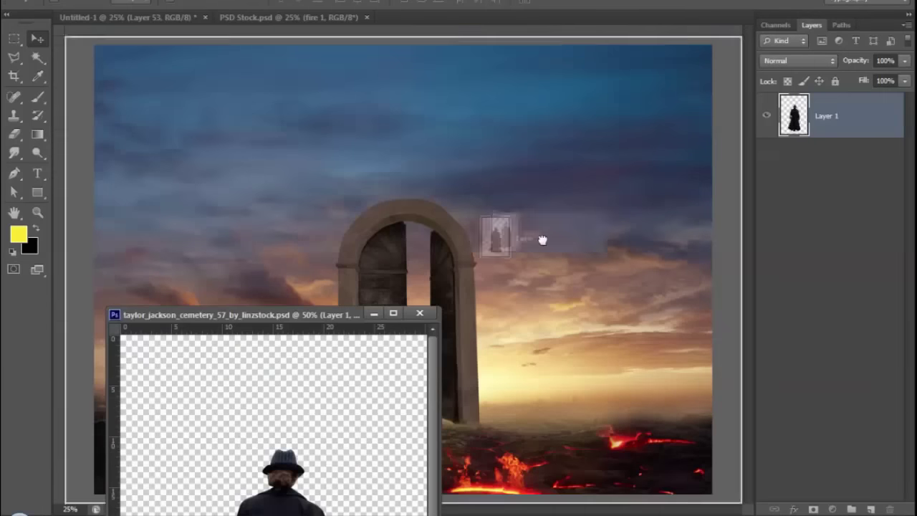
pyautogui.moveTo(559, 285); pyautogui.dragTo(432, 425)
pyautogui.hotkey('ctrl', '+')
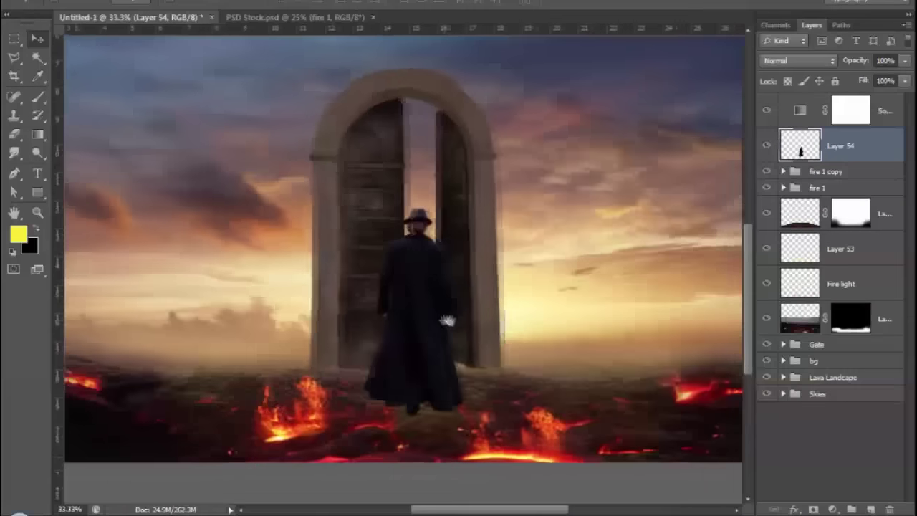
# Darken the man with a clipped Brightness/Contrast at -47 and duplicate him for a shadow.
pyautogui.click(832, 509)
pyautogui.click(834, 250)
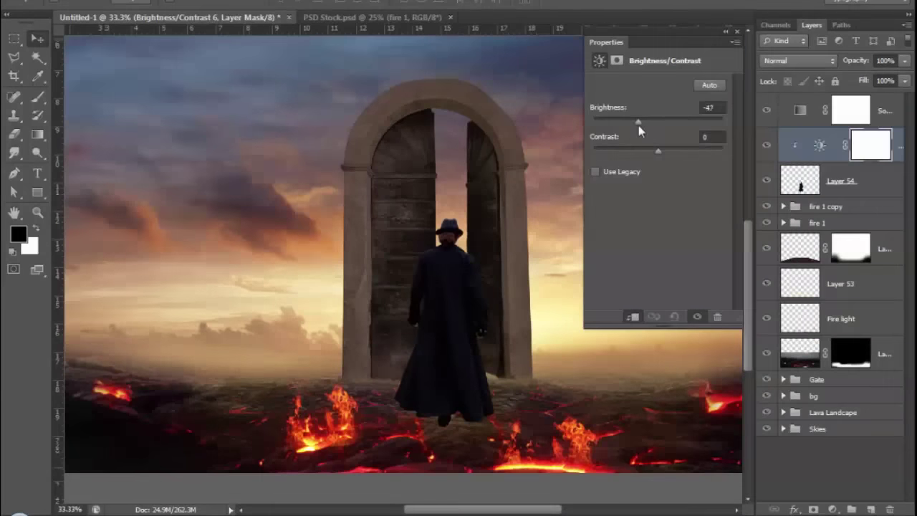
pyautogui.click(737, 42)
pyautogui.click(865, 195)
pyautogui.hotkey('ctrl', 'j')
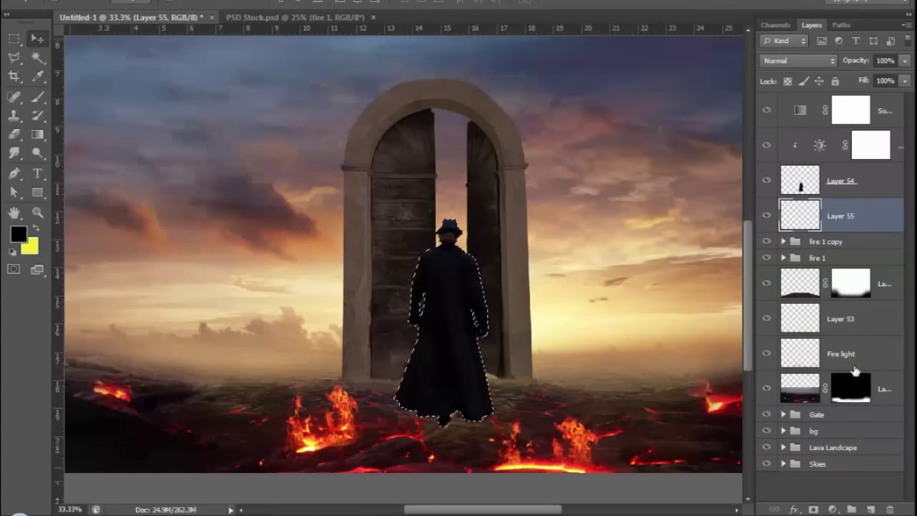
pyautogui.hotkey('ctrl', 't')
pyautogui.hotkey('ctrl', '-')
pyautogui.hotkey('ctrl', '-')
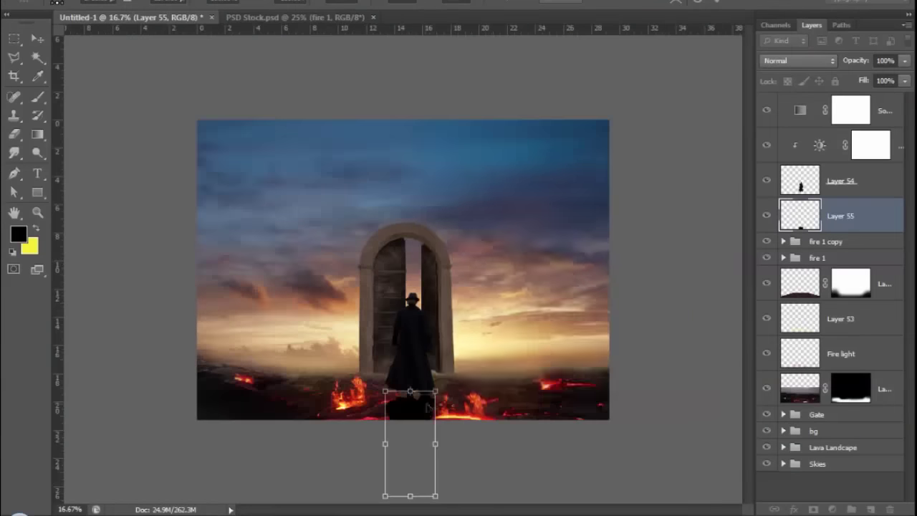
# Skew the copy into a shadow below his feet, set it to Soft Light, and Gaussian-blur it.
pyautogui.moveTo(437, 498); pyautogui.dragTo(483, 495)
pyautogui.moveTo(410, 495); pyautogui.dragTo(405, 465)
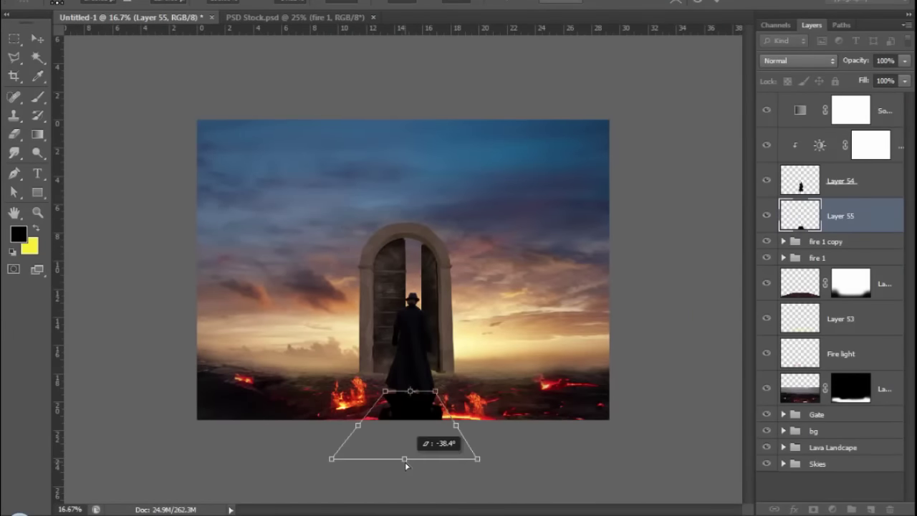
pyautogui.press('Return')
pyautogui.click(799, 60)
pyautogui.click(788, 262)
pyautogui.keyDown('ctrl'); pyautogui.click(417, 328); pyautogui.keyUp('ctrl')
pyautogui.click(233, 2)
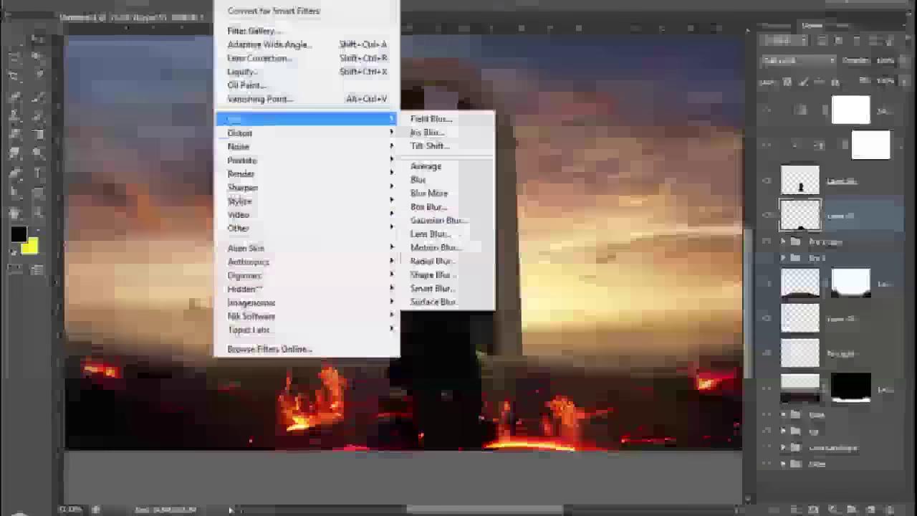
pyautogui.click(430, 217)
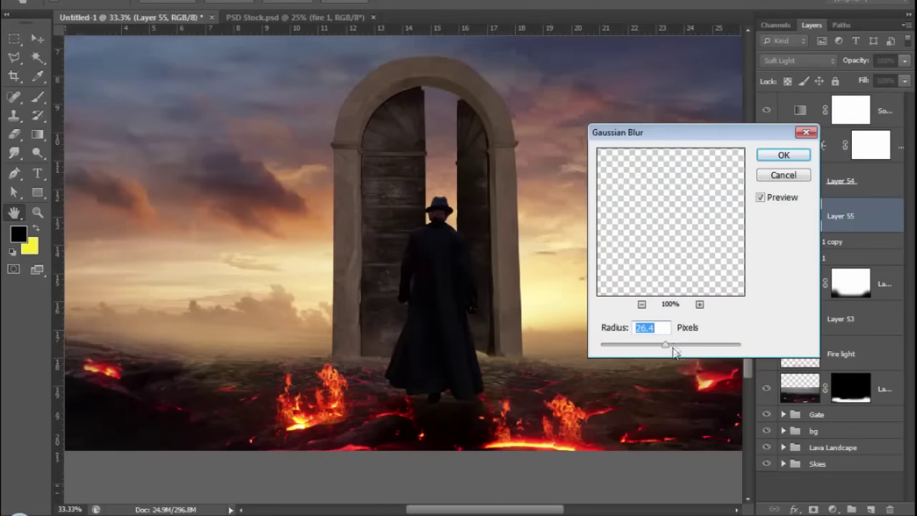
pyautogui.click(784, 156)
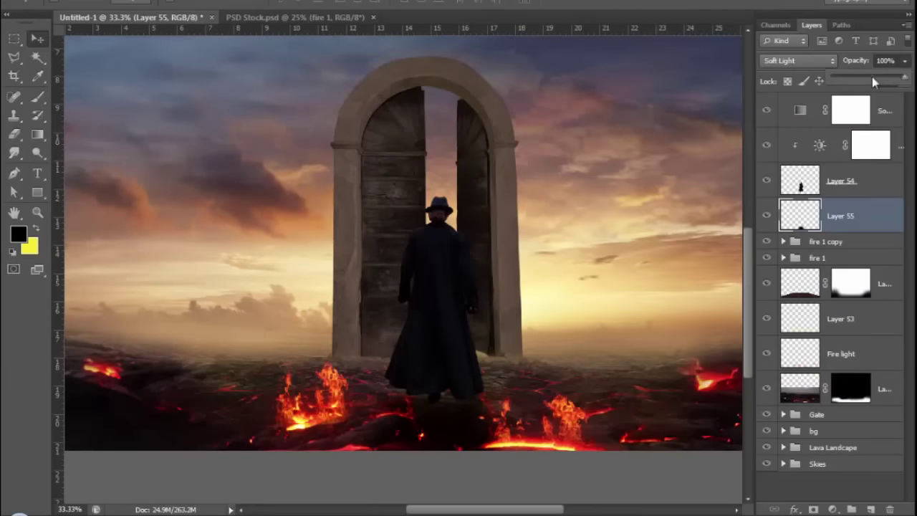
# Add a new empty layer and a layer mask on the shadow.
pyautogui.click(870, 510)
pyautogui.press('b')
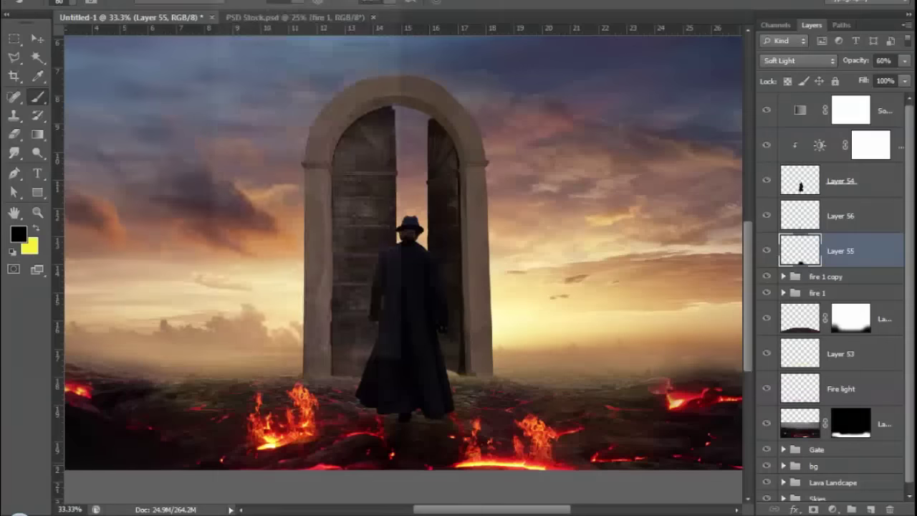
pyautogui.click(313, 2)
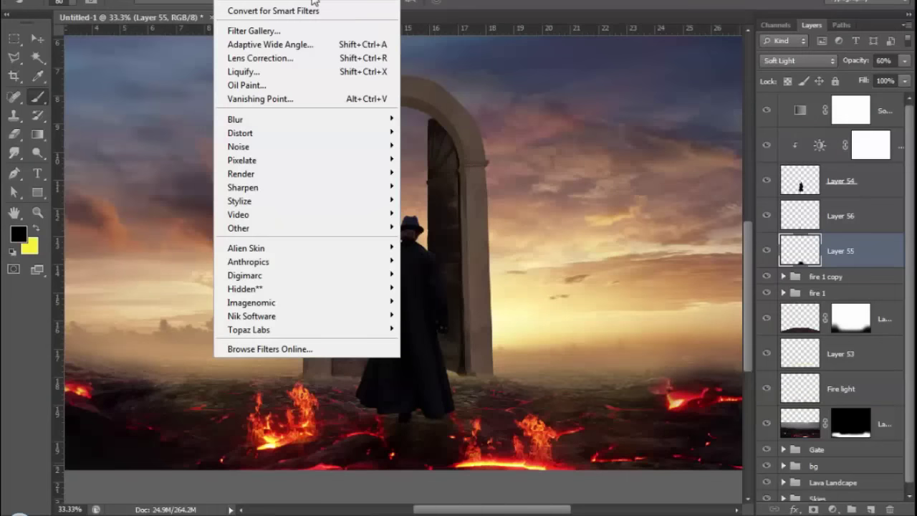
pyautogui.click(313, 2)
pyautogui.click(813, 509)
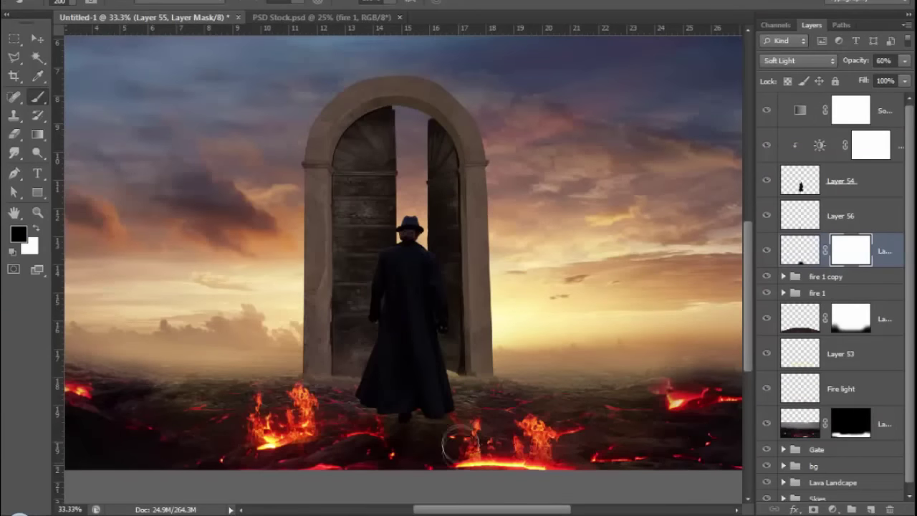
pyautogui.hotkey('ctrl', '-')
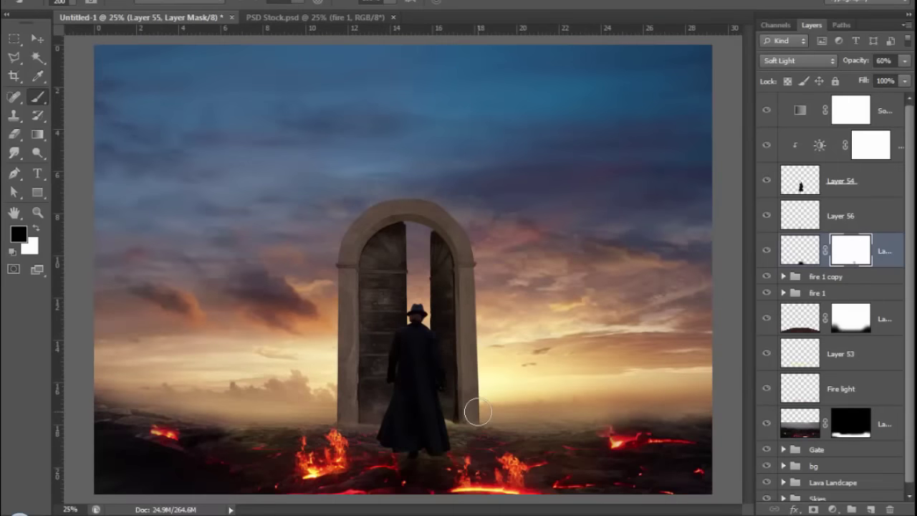
# Group the man's layers into a folder named Model.
pyautogui.press('v')
pyautogui.keyDown('shift'); pyautogui.click(841, 180); pyautogui.keyUp('shift')
pyautogui.hotkey('ctrl', 'g')
pyautogui.doubleClick(816, 136)
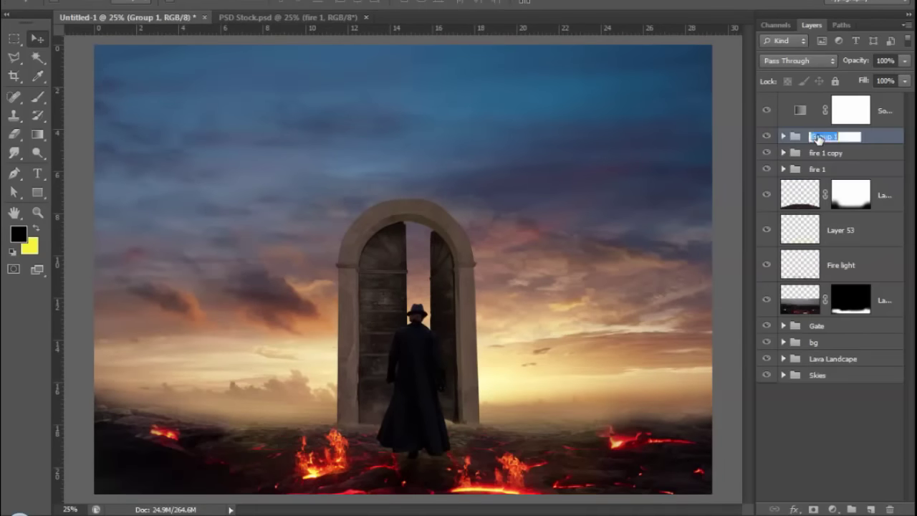
pyautogui.write('Model')
pyautogui.press('Return')
# Add an Inner Glow with colour ffb75c to the man's figure layer.
pyautogui.click(783, 136)
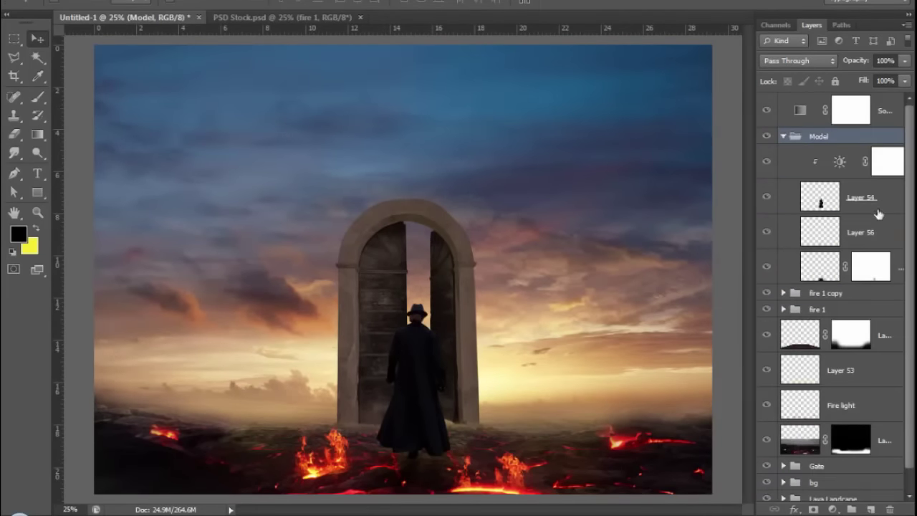
pyautogui.click(860, 200)
pyautogui.click(793, 509)
pyautogui.click(817, 404)
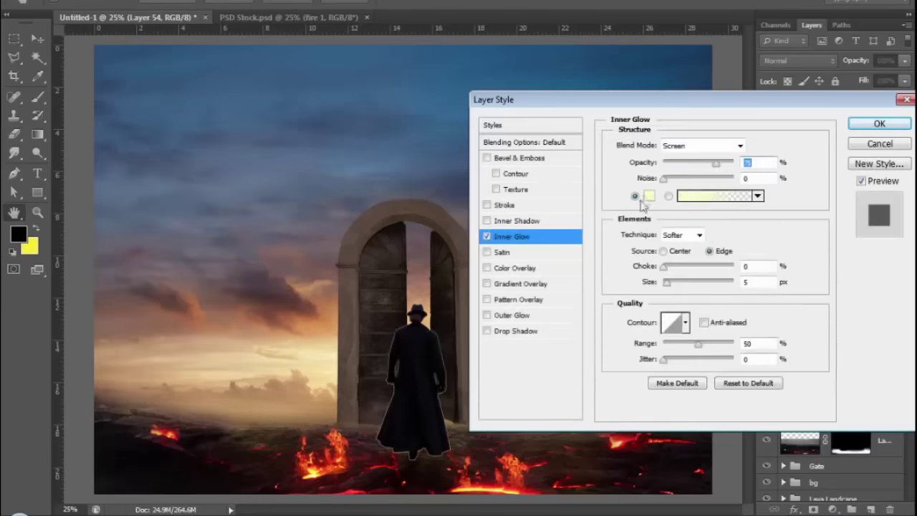
pyautogui.click(618, 196)
pyautogui.write('ffb')
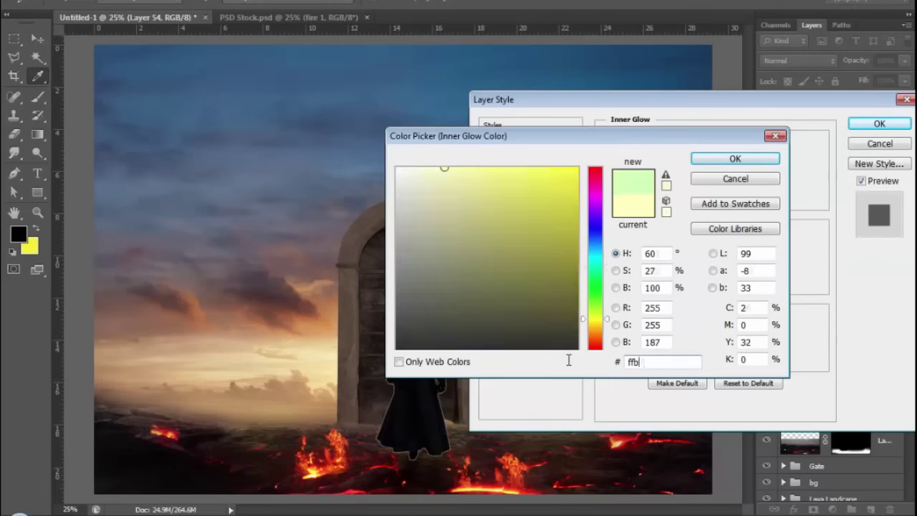
pyautogui.write('75c')
pyautogui.click(735, 158)
pyautogui.click(879, 124)
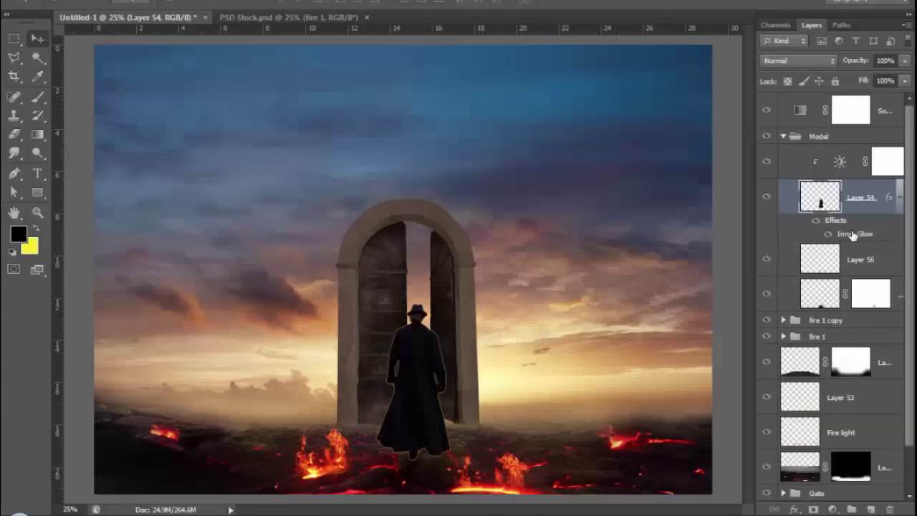
# Change the man's Inner Glow colour to orange f9632.
pyautogui.click(794, 508)
pyautogui.click(818, 410)
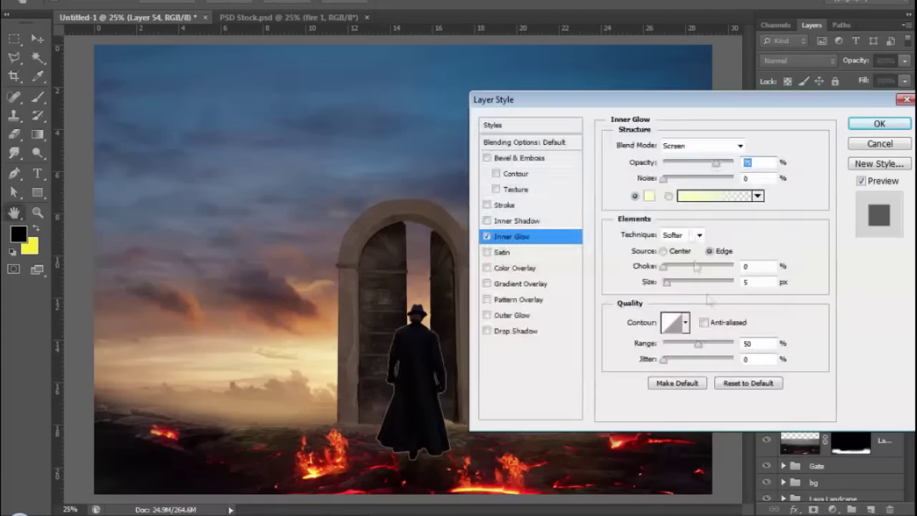
pyautogui.click(618, 197)
pyautogui.write('f9632')
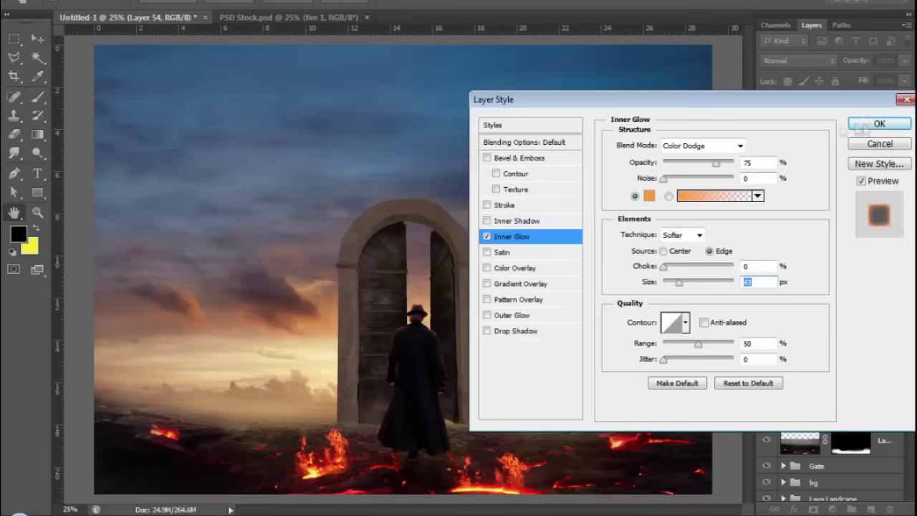
pyautogui.click(879, 123)
# Add a clipped Color Dodge layer and paint red rim light along the coat edges.
pyautogui.hotkey('ctrl', '+')
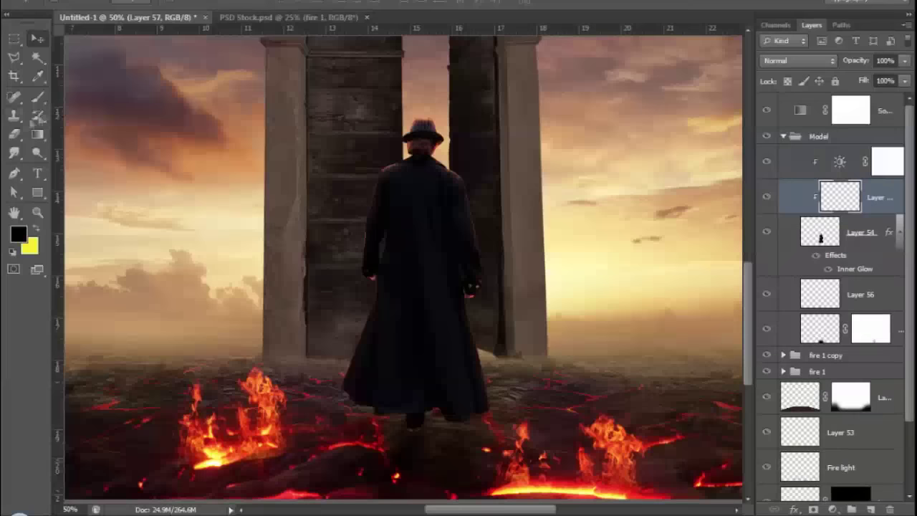
pyautogui.press('b')
pyautogui.click(798, 61)
pyautogui.click(803, 199)
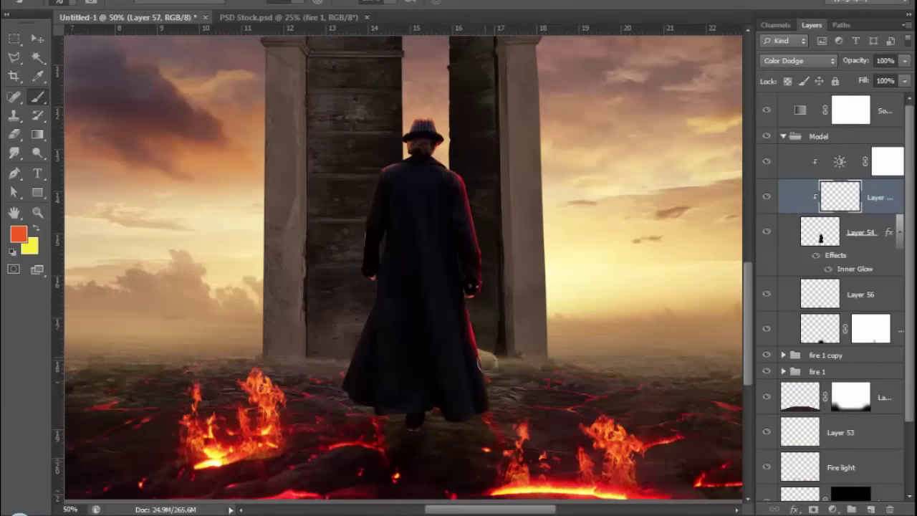
pyautogui.moveTo(487, 423); pyautogui.dragTo(509, 425)
pyautogui.scroll(-2, 376, 295)
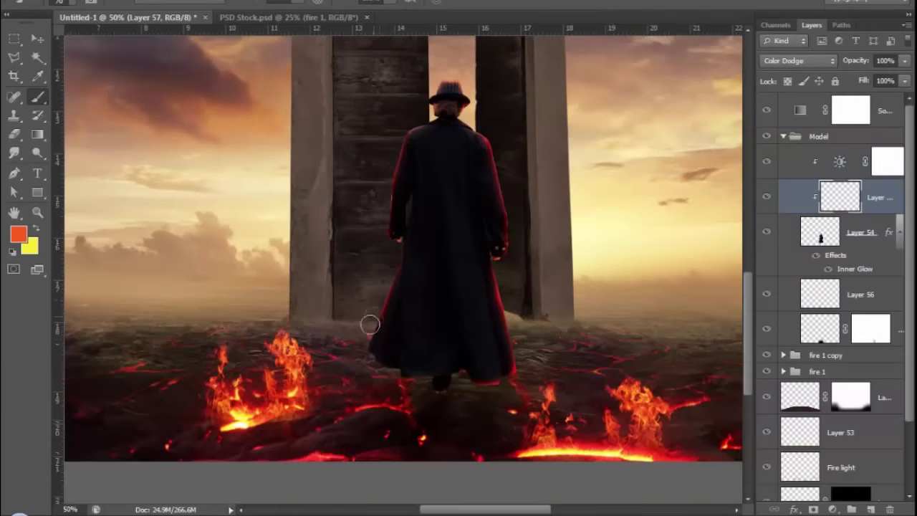
pyautogui.moveTo(368, 323); pyautogui.dragTo(451, 352)
# Split the man's Inner Glow effect into its own separate layer.
pyautogui.rightClick(888, 232)
pyautogui.click(718, 473)
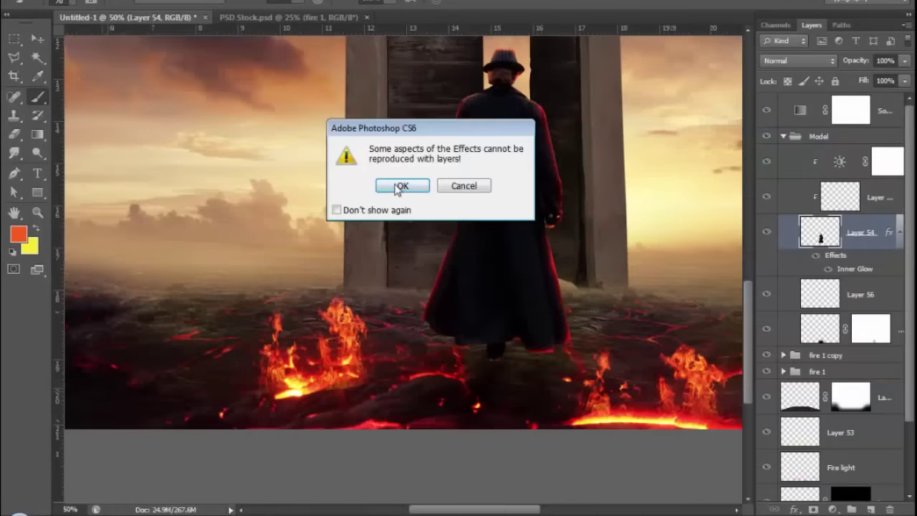
pyautogui.click(409, 184)
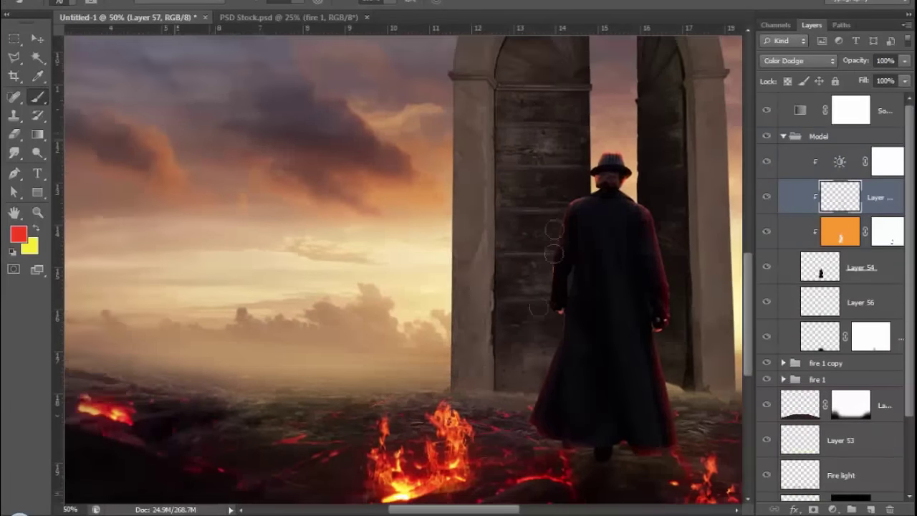
pyautogui.hotkey('ctrl', '-')
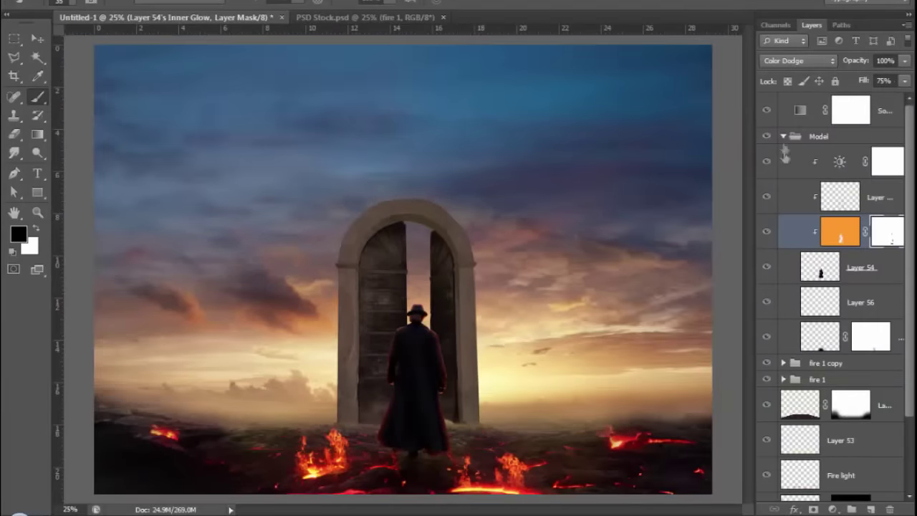
pyautogui.click(784, 136)
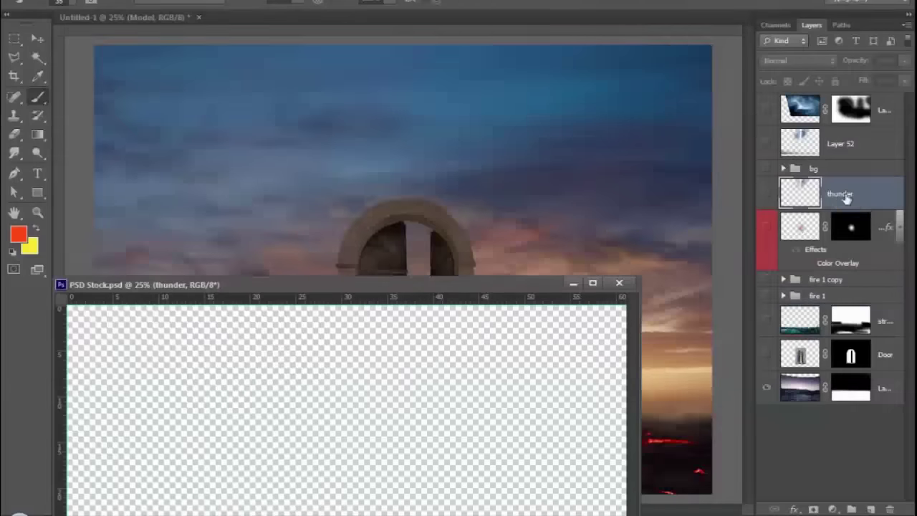
# Bring in the thunder layer, raise it to the top, and mask the cloud band edges.
pyautogui.moveTo(427, 188); pyautogui.dragTo(425, 184)
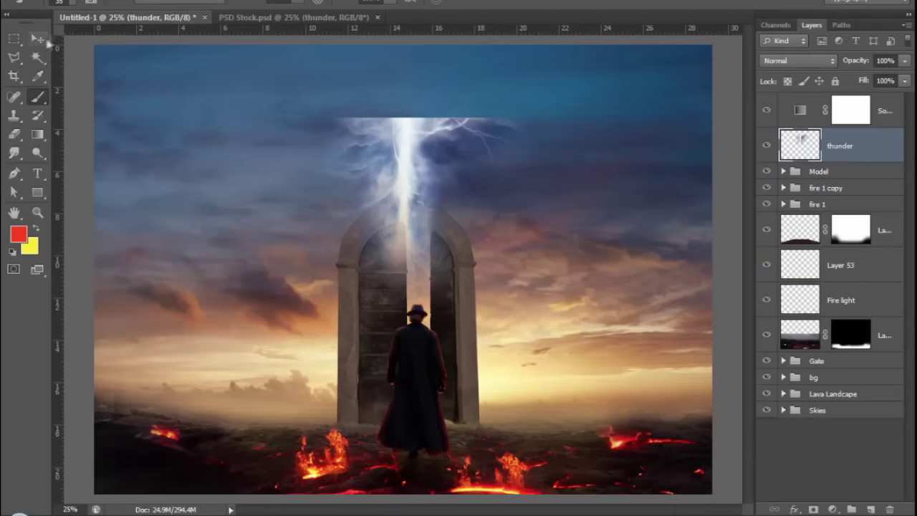
pyautogui.moveTo(422, 184)
pyautogui.mouseDown()
pyautogui.moveTo(404, 78)
pyautogui.moveTo(414, 107)
pyautogui.mouseUp()
pyautogui.moveTo(835, 154); pyautogui.dragTo(788, 389)
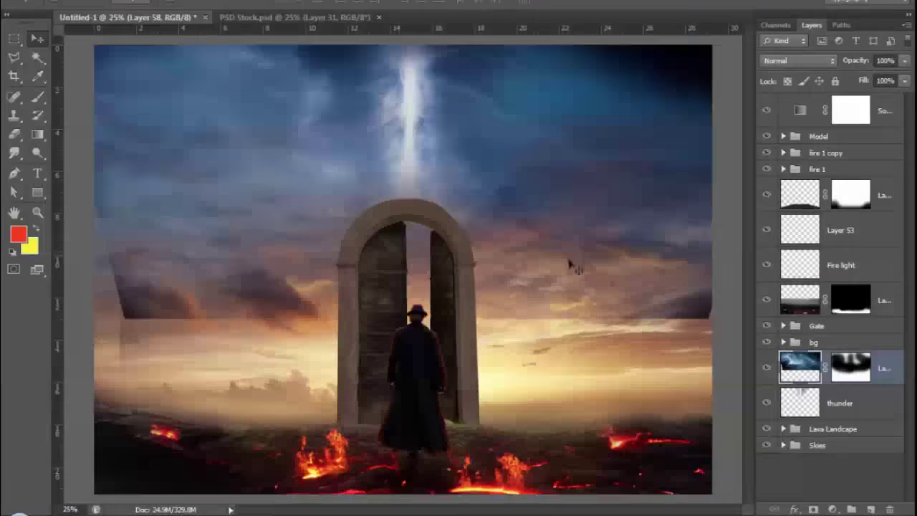
pyautogui.moveTo(129, 279); pyautogui.dragTo(208, 322)
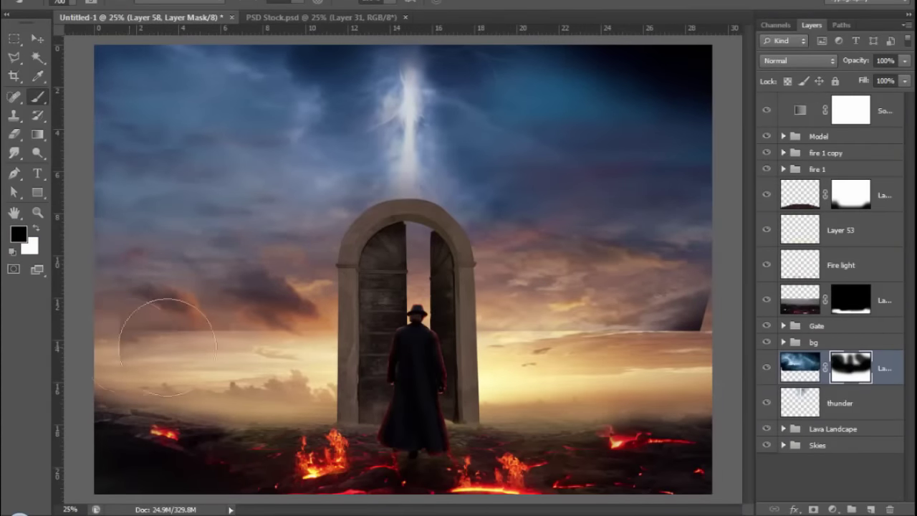
pyautogui.moveTo(487, 308); pyautogui.dragTo(702, 308)
pyautogui.moveTo(613, 60); pyautogui.dragTo(250, 45)
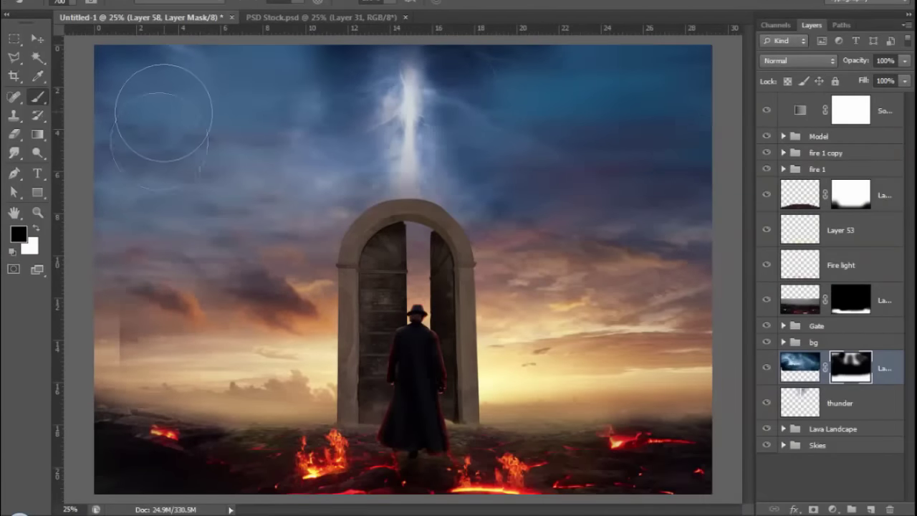
# Mask the thunder layer and brighten the sky around the top of the bolt.
pyautogui.click(766, 403)
pyautogui.click(840, 404)
pyautogui.click(813, 509)
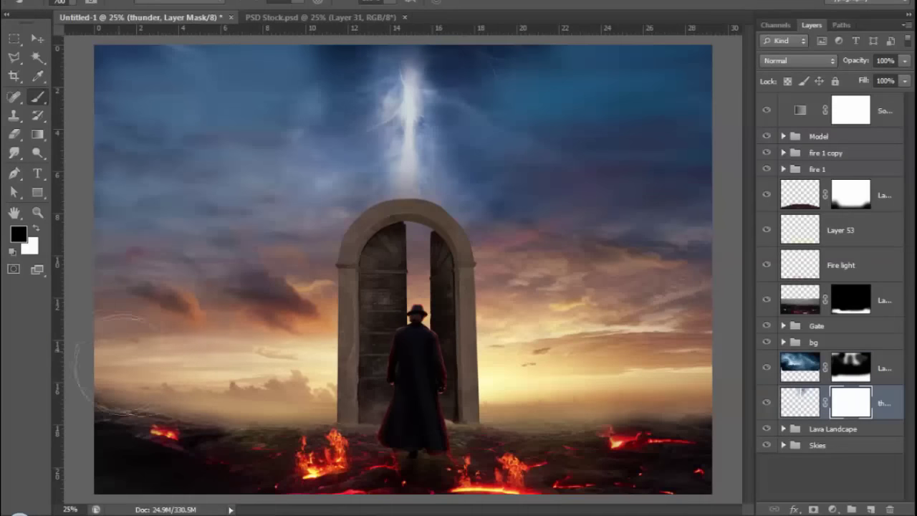
pyautogui.click(850, 368)
pyautogui.moveTo(405, 61); pyautogui.dragTo(373, 40)
# Draw a tall white beam above the arch on a new Color Dodge layer.
pyautogui.hotkey('ctrl', 'shift', 'alt', 'n')
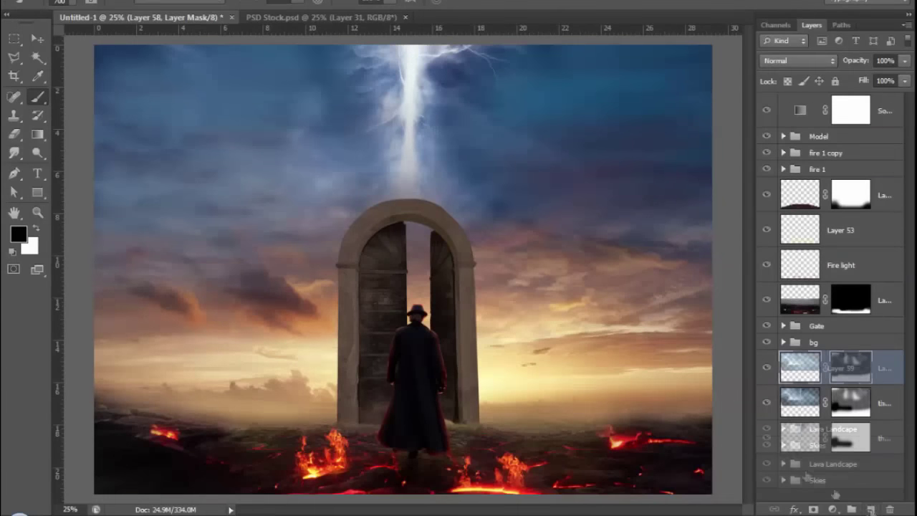
pyautogui.press('x')
pyautogui.press('u')
pyautogui.moveTo(410, 162)
pyautogui.mouseDown()
pyautogui.moveTo(439, 302)
pyautogui.moveTo(423, 188)
pyautogui.mouseUp()
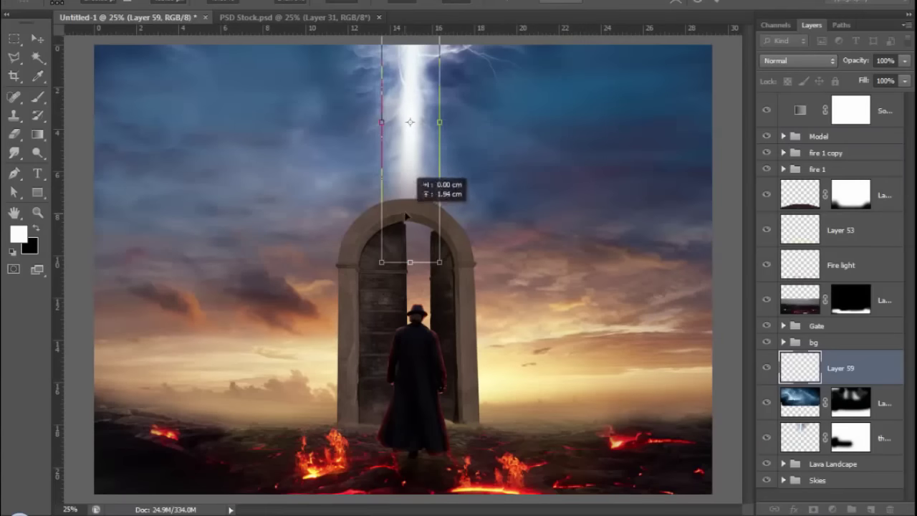
pyautogui.press('b')
pyautogui.click(799, 61)
pyautogui.click(786, 204)
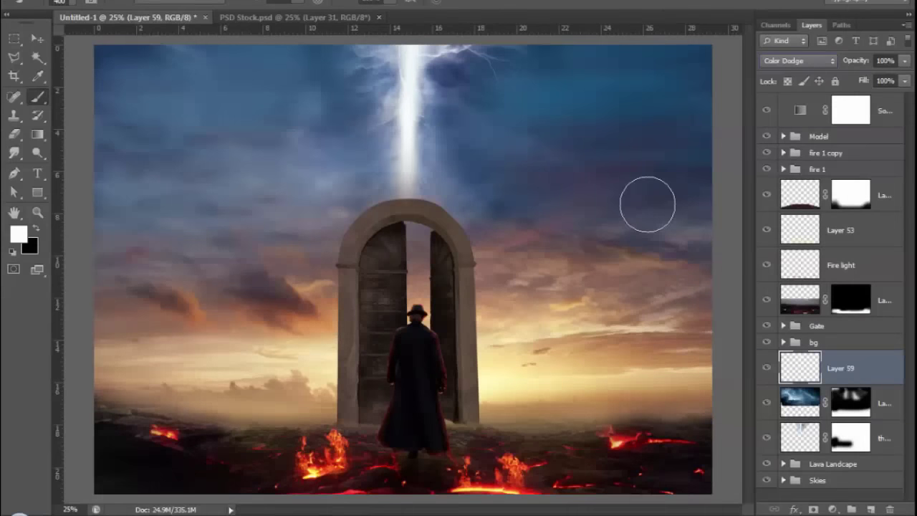
# Discard the first beam layer, keep the clouds at Normal blending, and add a white mask to Layer 60.
pyautogui.click(871, 509)
pyautogui.click(766, 402)
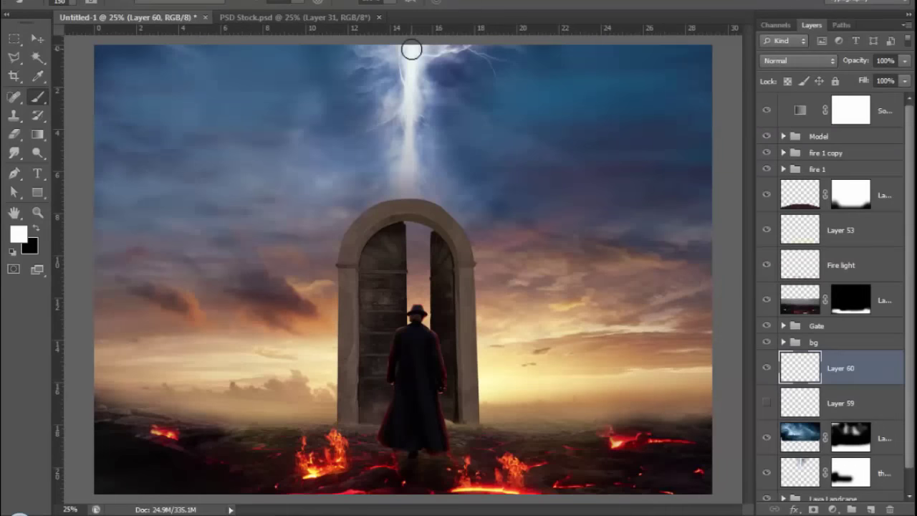
pyautogui.moveTo(417, 78); pyautogui.dragTo(410, 200)
pyautogui.click(841, 402)
pyautogui.press('Delete')
pyautogui.click(799, 60)
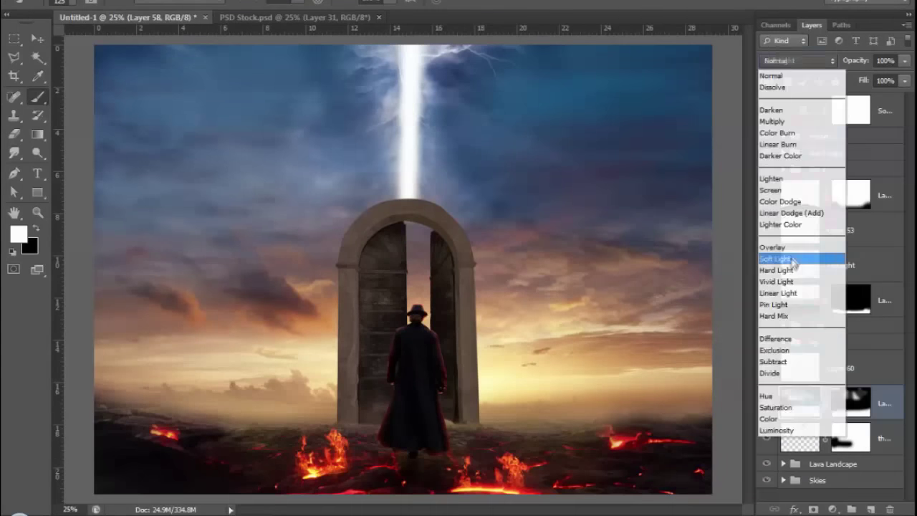
pyautogui.click(792, 261)
pyautogui.click(799, 60)
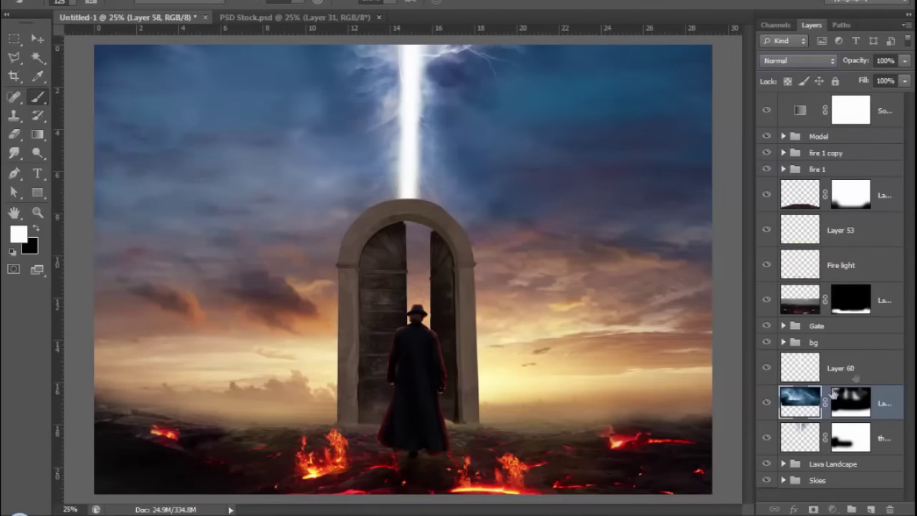
pyautogui.click(841, 368)
pyautogui.click(814, 509)
pyautogui.press(']')
pyautogui.press(']')
pyautogui.press(']')
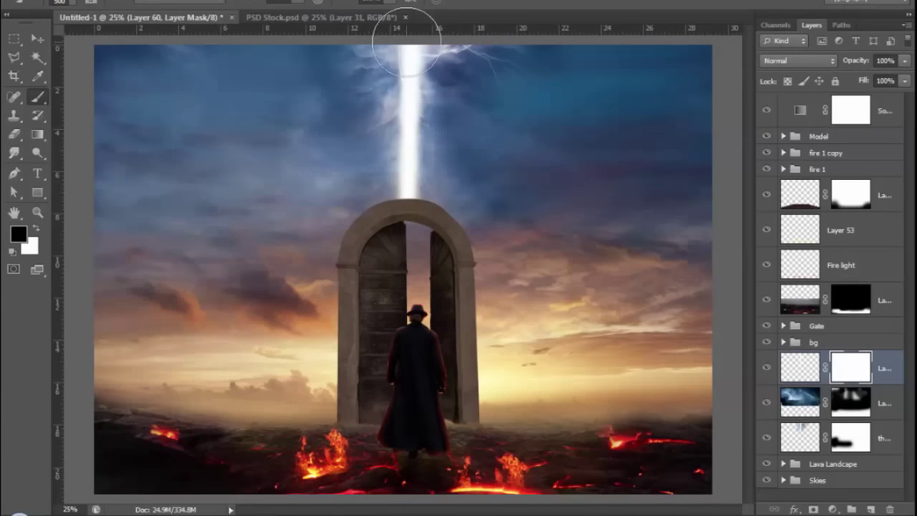
# Add a Color Lookup adjustment using 3Strip.look with its mask inverted to black.
pyautogui.press('v')
pyautogui.press('x')
pyautogui.keyDown('ctrl'); pyautogui.click(510, 286); pyautogui.keyUp('ctrl')
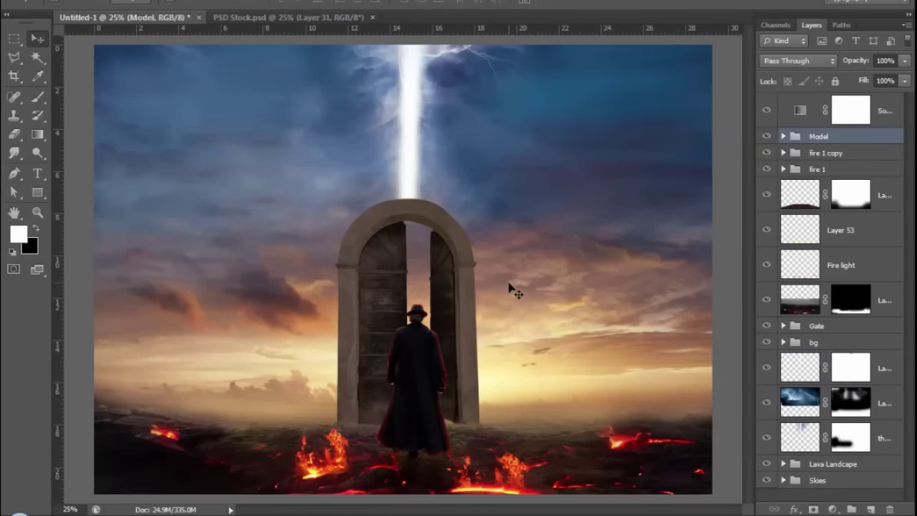
pyautogui.click(850, 110)
pyautogui.click(833, 508)
pyautogui.click(823, 418)
pyautogui.click(686, 88)
pyautogui.click(685, 179)
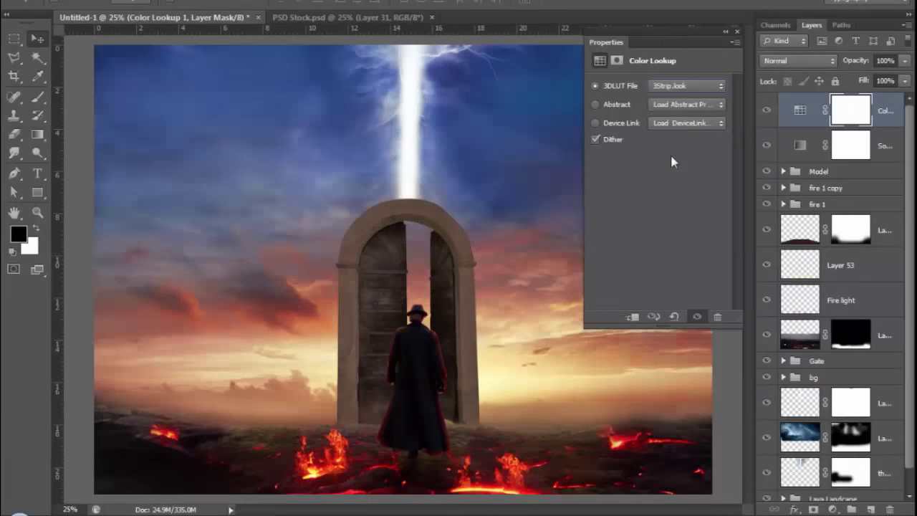
pyautogui.click(855, 109)
pyautogui.hotkey('ctrl', 'i')
pyautogui.click(737, 31)
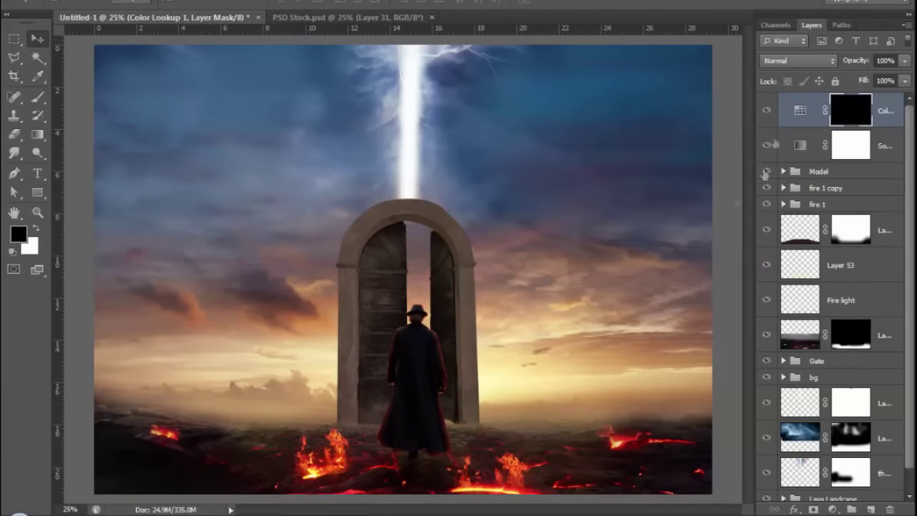
# Select the D&B layer in Lava Landcape and set a white brush at size 250.
pyautogui.press('b')
pyautogui.click(841, 300)
pyautogui.scroll(-3, 831, 322)
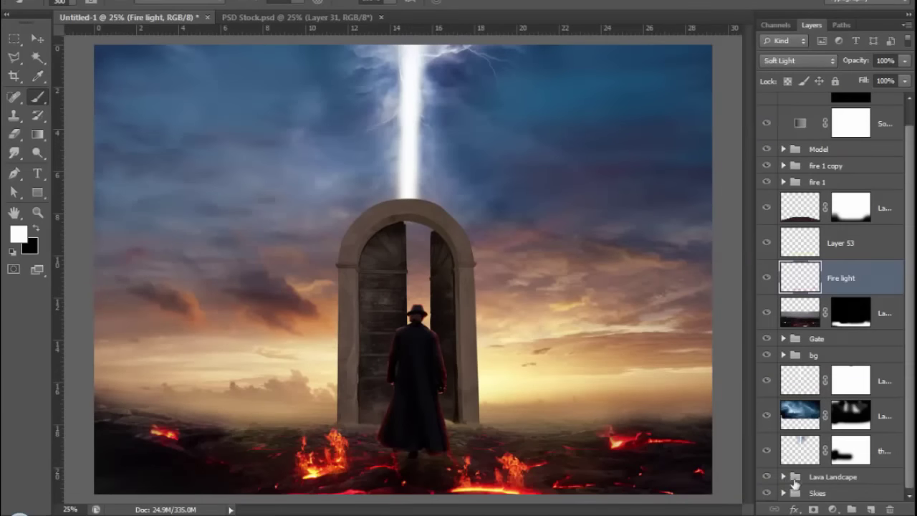
pyautogui.click(859, 432)
pyautogui.press('x')
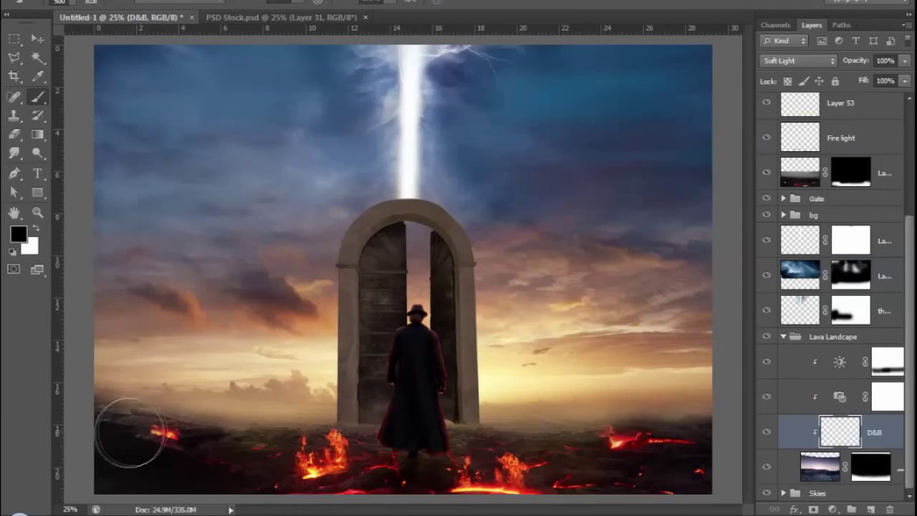
pyautogui.press('[')
pyautogui.press('[')
pyautogui.press('[')
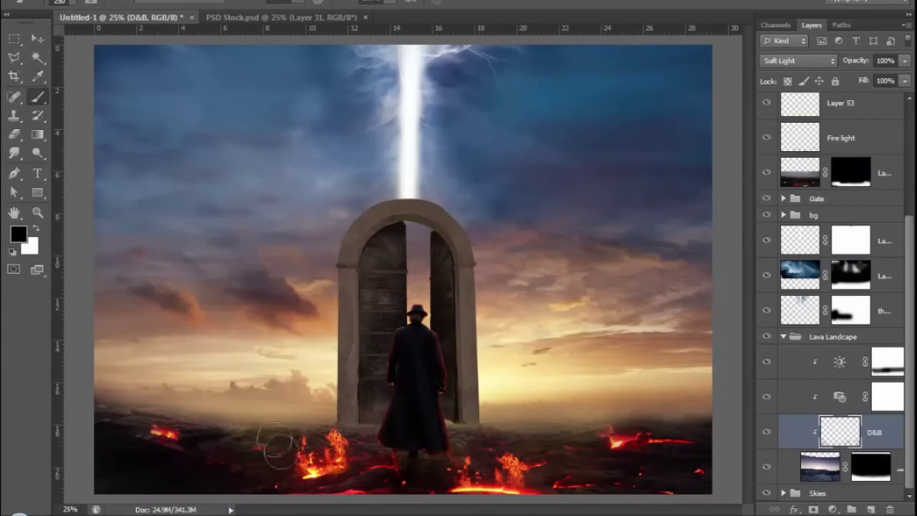
pyautogui.hotkey('alt', ']')
pyautogui.hotkey('alt', ']')
pyautogui.hotkey('alt', ']')
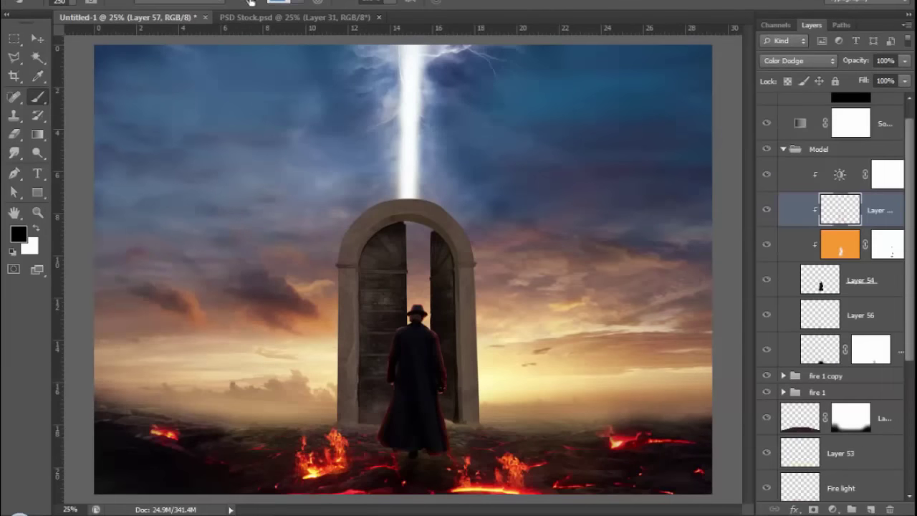
# Add a yellow-painting clipped Color Dodge layer above Layer 57 at under 60% opacity.
pyautogui.keyDown('alt'); pyautogui.click(322, 470); pyautogui.keyUp('alt')
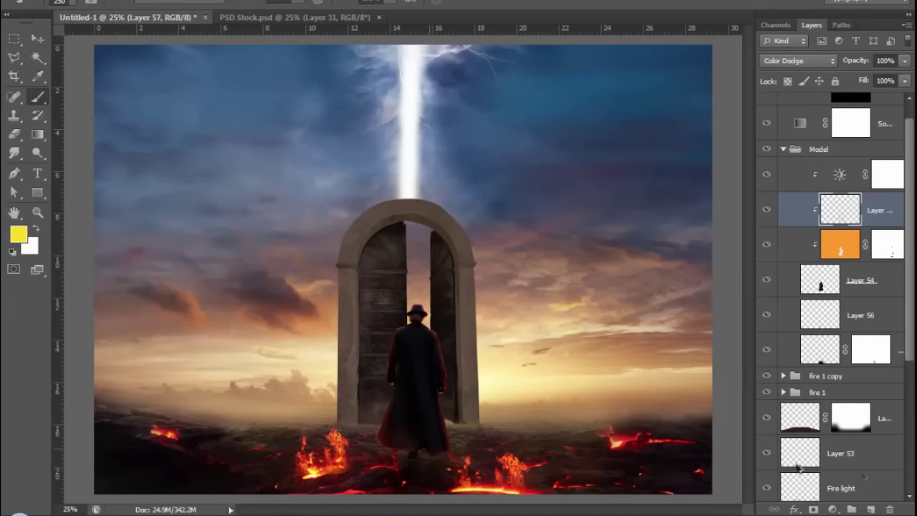
pyautogui.hotkey('ctrl', 'shift', 'alt', 'n')
pyautogui.click(792, 61)
pyautogui.click(788, 182)
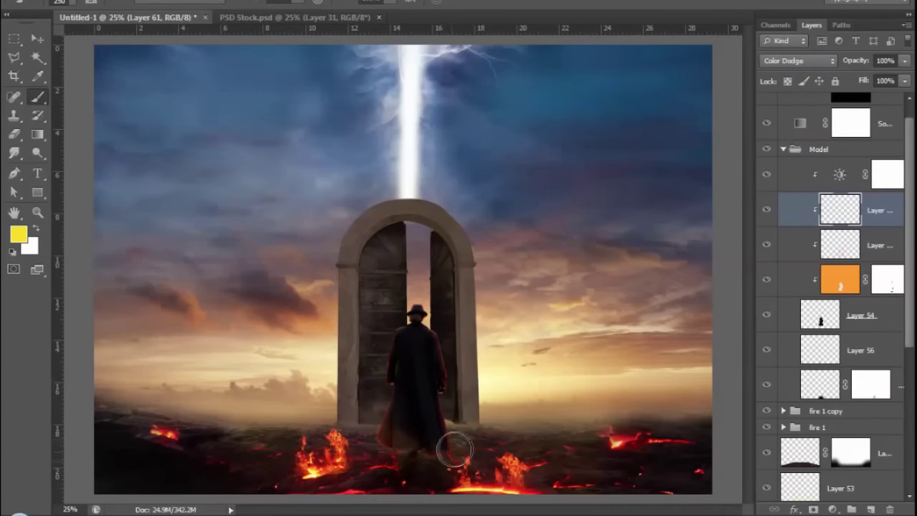
pyautogui.moveTo(904, 61); pyautogui.dragTo(875, 80)
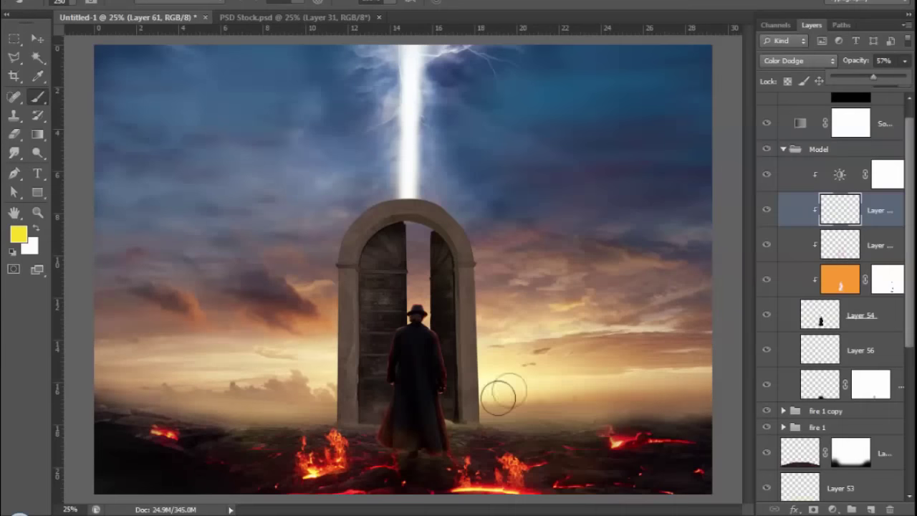
pyautogui.press('[')
pyautogui.press('[')
pyautogui.press('[')
# Check Layer 54's mask near the man's feet, then target the Color Lookup 1 mask in white.
pyautogui.click(783, 288)
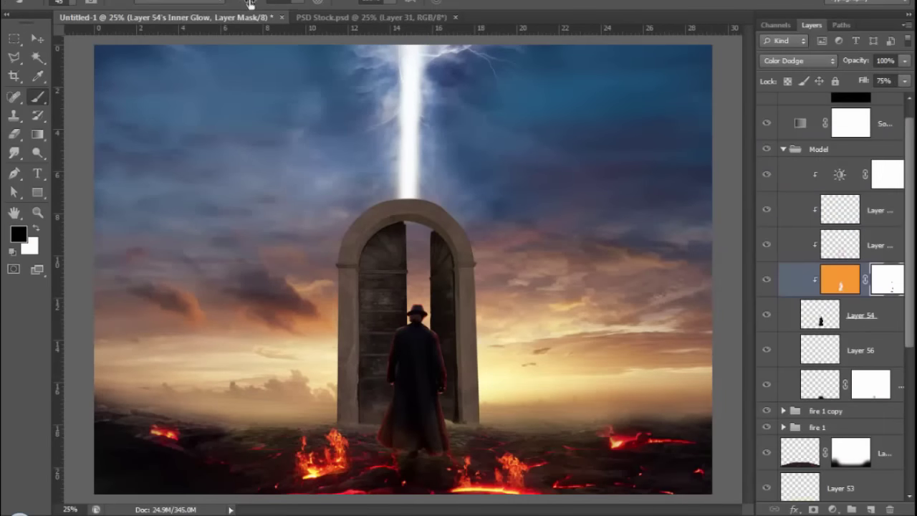
pyautogui.scroll(2, 403, 462)
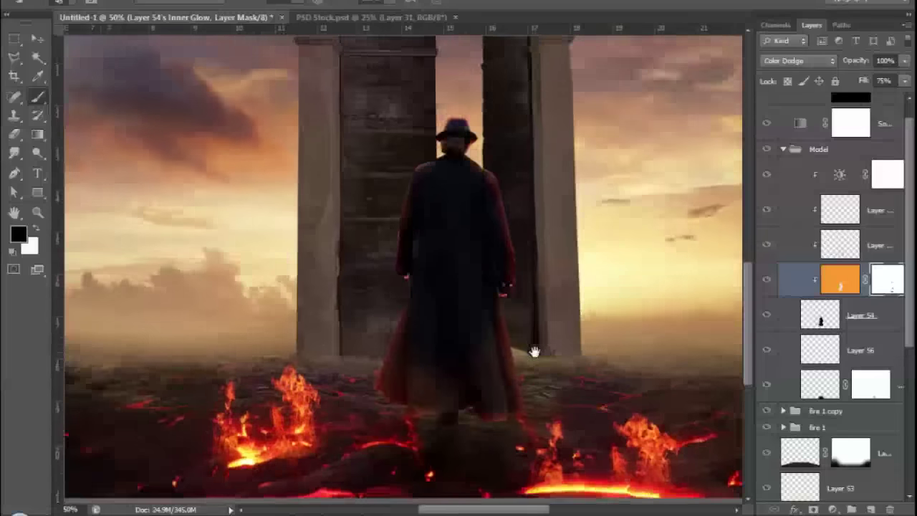
pyautogui.moveTo(533, 351); pyautogui.dragTo(526, 324)
pyautogui.hotkey('alt', ']')
pyautogui.hotkey('alt', ']')
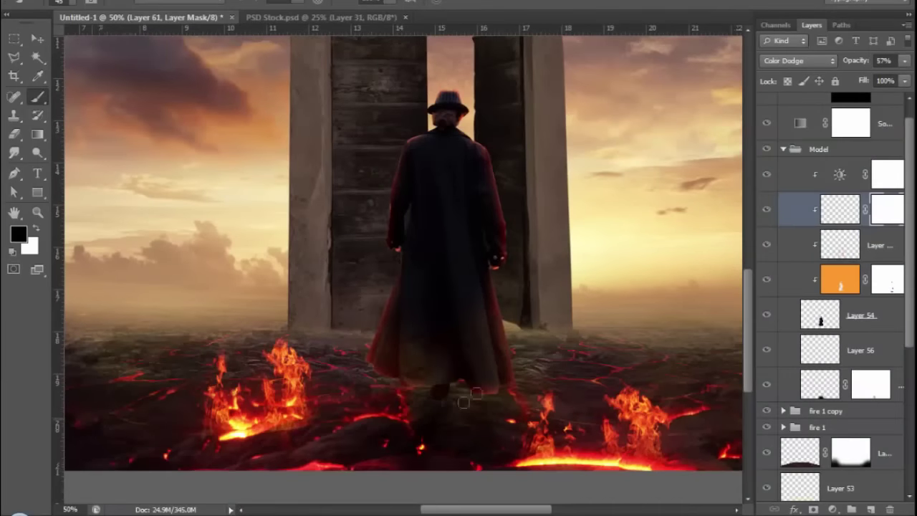
pyautogui.moveTo(444, 405); pyautogui.dragTo(456, 384)
pyautogui.click(872, 326)
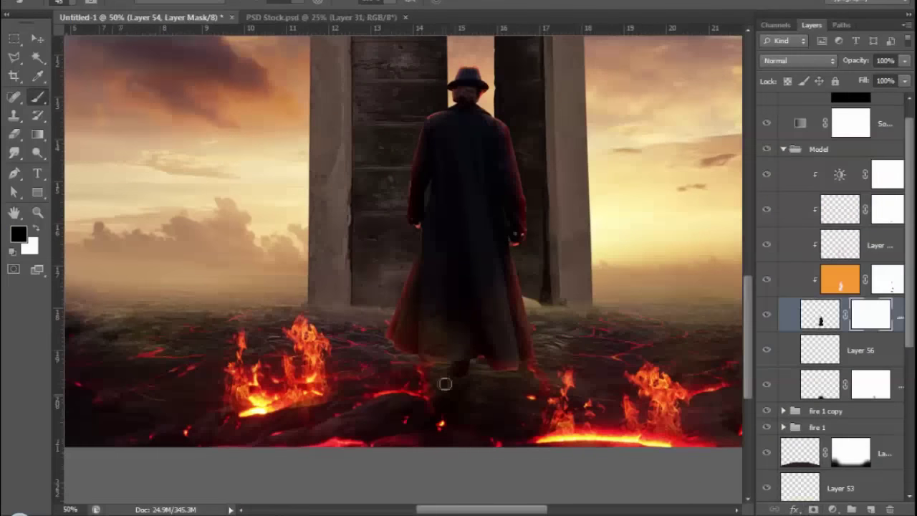
pyautogui.hotkey('ctrl', '-')
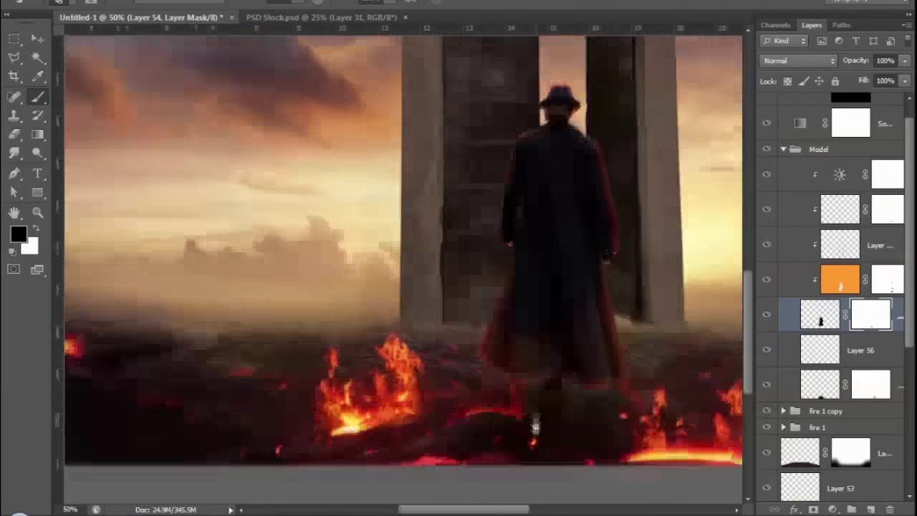
pyautogui.hotkey('ctrl', '-')
pyautogui.hotkey('alt', '.')
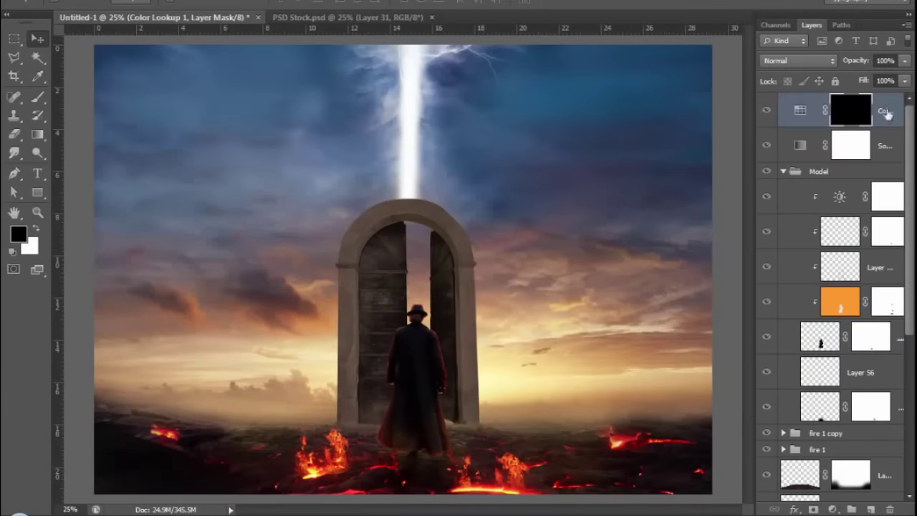
pyautogui.press('x')
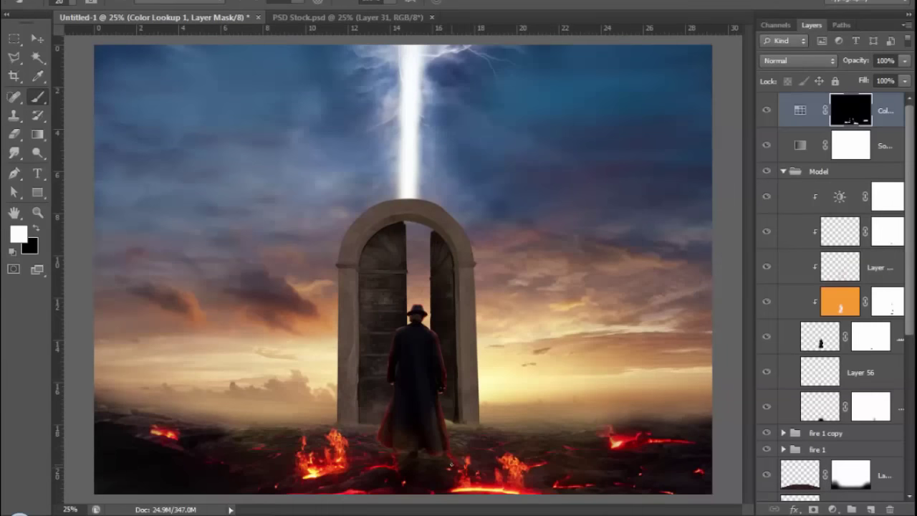
# Add a Gradient Map with the red-green preset reversed to run green to red.
pyautogui.click(832, 509)
pyautogui.click(774, 475)
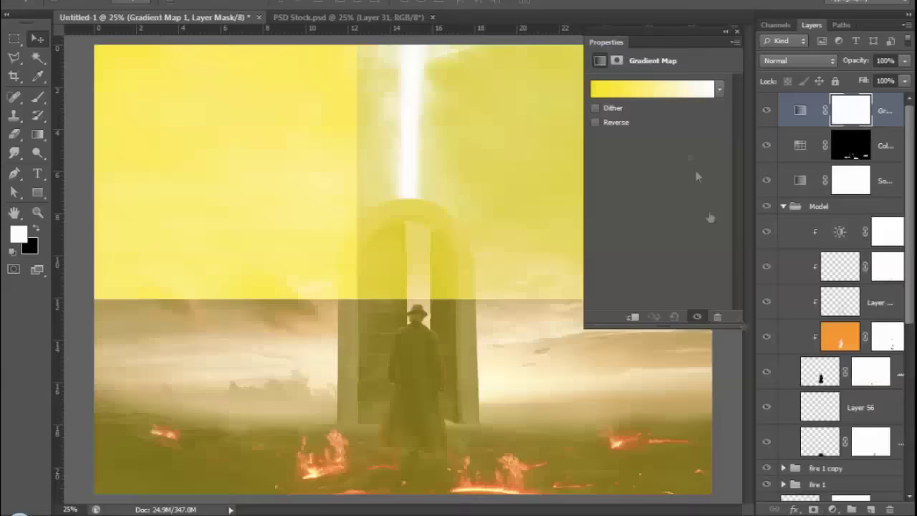
pyautogui.click(719, 89)
pyautogui.click(672, 120)
pyautogui.click(652, 88)
pyautogui.moveTo(528, 334)
pyautogui.mouseDown()
pyautogui.moveTo(803, 333)
pyautogui.moveTo(528, 333)
pyautogui.mouseUp()
pyautogui.click(786, 118)
# Set the gradient map to Overlay at 35% opacity and rename it Overlay.
pyautogui.click(797, 60)
pyautogui.click(797, 246)
pyautogui.click(884, 60)
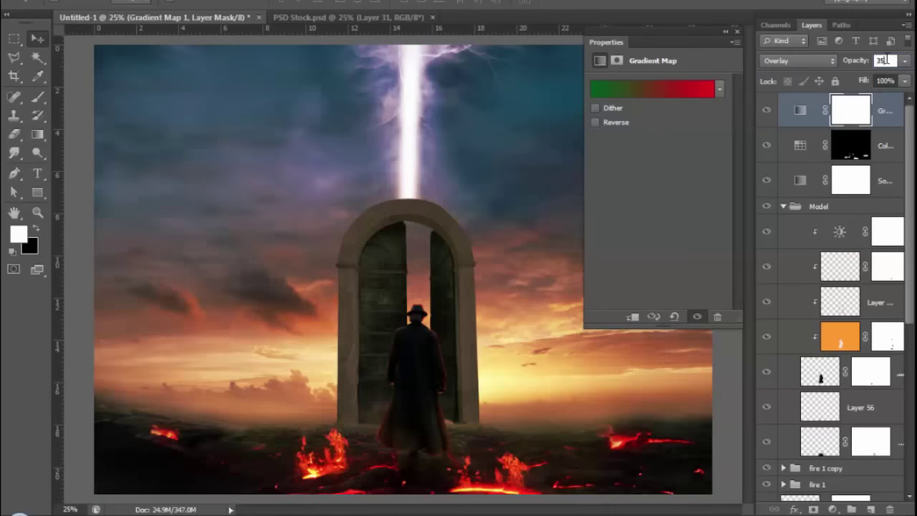
pyautogui.write('35')
pyautogui.press('Return')
pyautogui.doubleClick(878, 111)
pyautogui.write('Overlay')
pyautogui.press('Return')
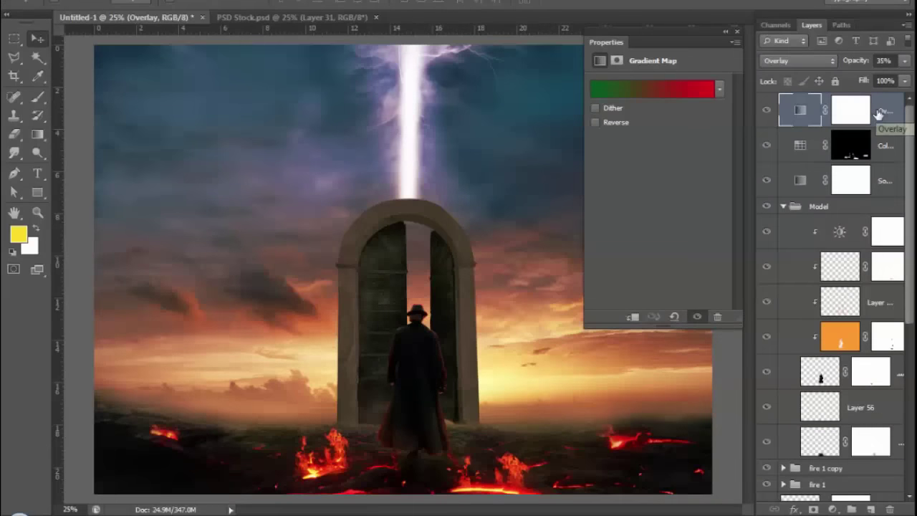
pyautogui.click(736, 31)
# Add an empty Layer 62 beneath the door in the Gate group.
pyautogui.click(783, 206)
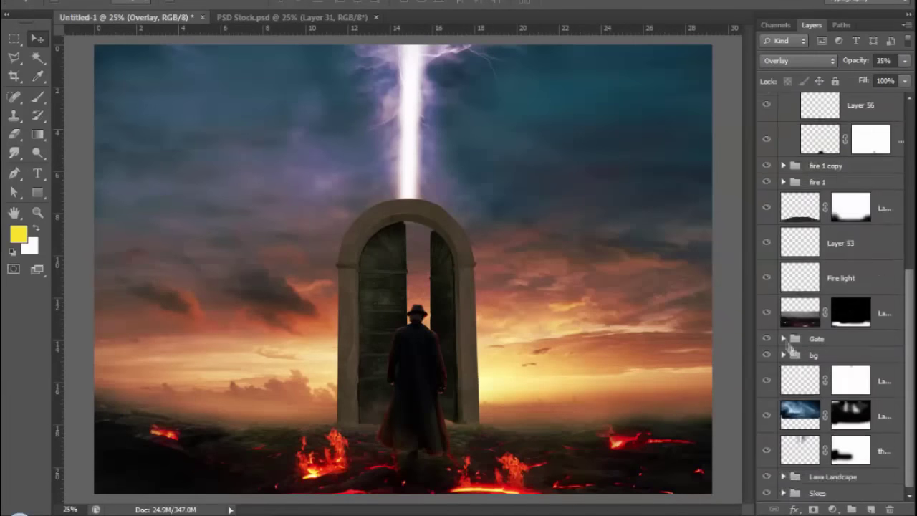
pyautogui.click(783, 269)
pyautogui.click(838, 385)
pyautogui.click(870, 509)
# Fill a triangle at the doorway's base with a warm brown sampled from the image.
pyautogui.press('l')
pyautogui.hotkey('ctrl', '-')
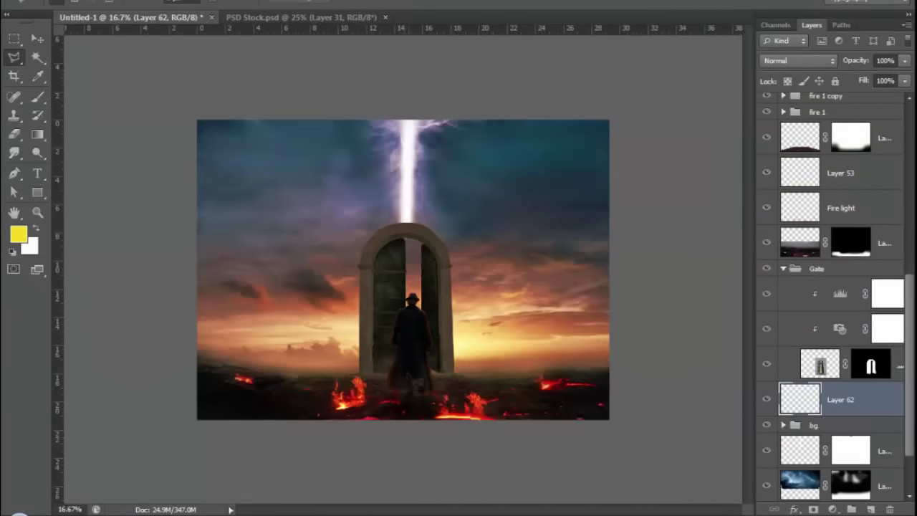
pyautogui.click(407, 371)
pyautogui.click(323, 430)
pyautogui.doubleClick(476, 431)
pyautogui.press('i')
pyautogui.click(412, 282)
pyautogui.hotkey('alt', 'BackSpace')
pyautogui.hotkey('ctrl', 'd')
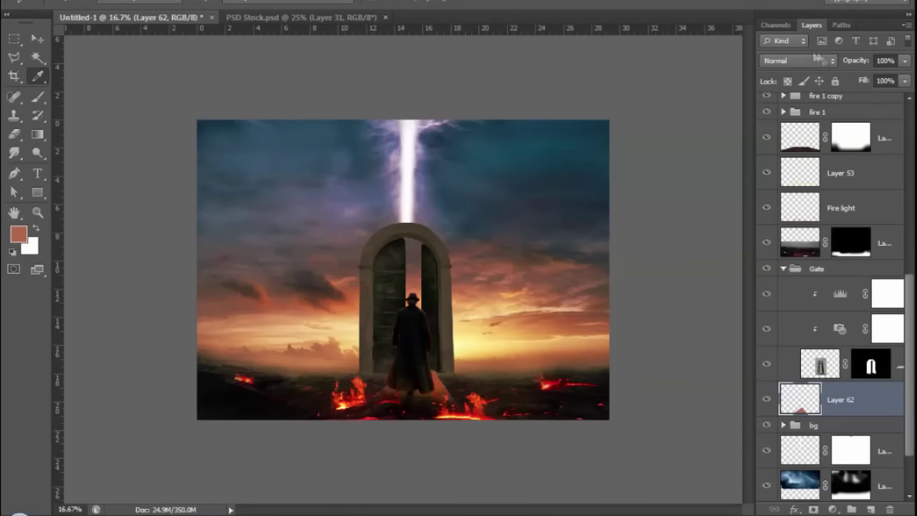
# Set the triangle layer to Color Dodge and apply a 26.4-pixel Gaussian Blur.
pyautogui.click(817, 60)
pyautogui.click(780, 201)
pyautogui.hotkey('alt', 't')
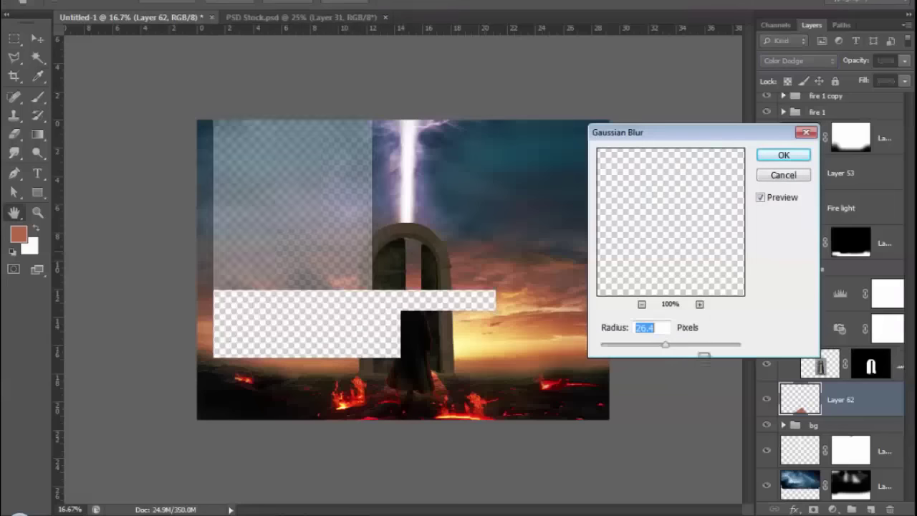
pyautogui.moveTo(645, 344); pyautogui.dragTo(676, 354)
pyautogui.click(788, 158)
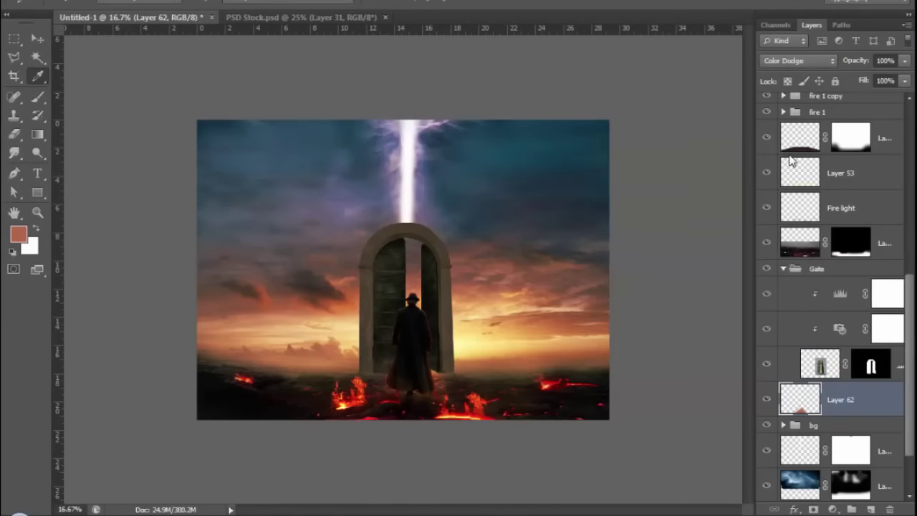
pyautogui.hotkey('ctrl', '+')
# Add a Color Dodge layer clipped to the Door and brighten the gate's left and right edges.
pyautogui.click(44, 38)
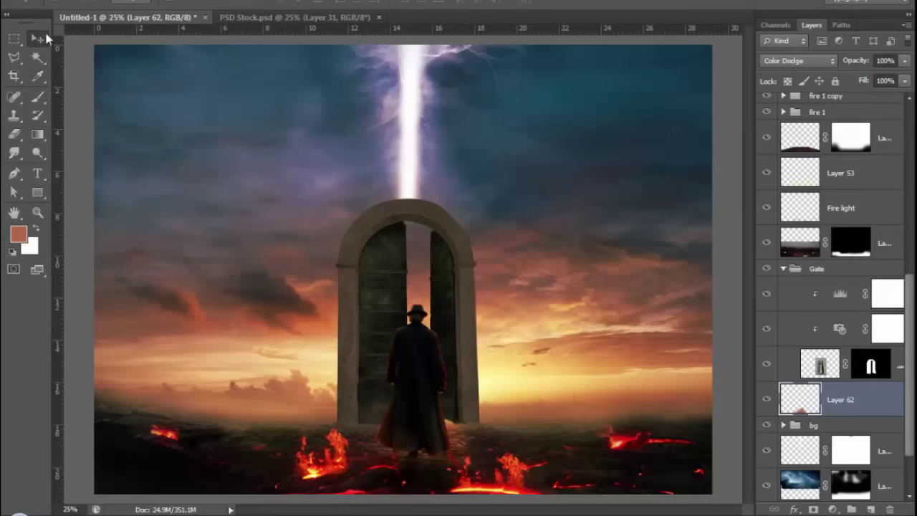
pyautogui.scroll(5, 831, 322)
pyautogui.scroll(-5, 846, 344)
pyautogui.click(872, 366)
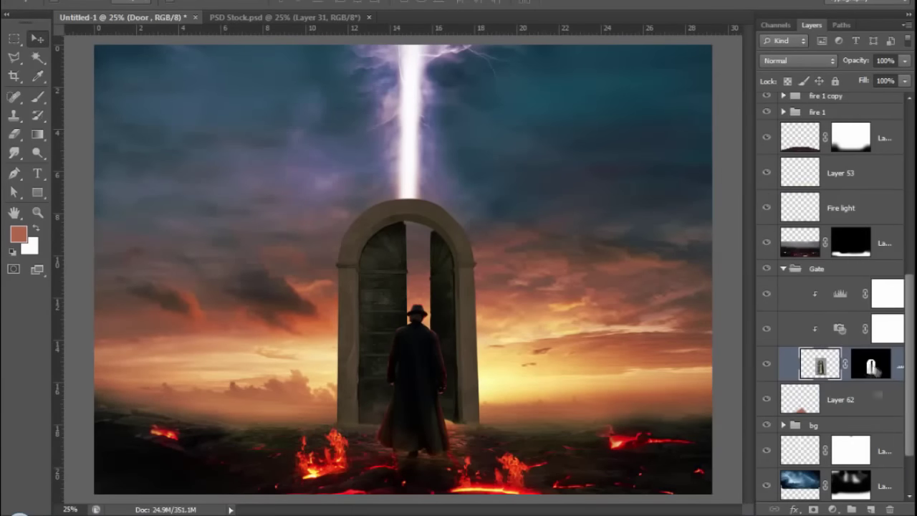
pyautogui.click(870, 509)
pyautogui.press('b')
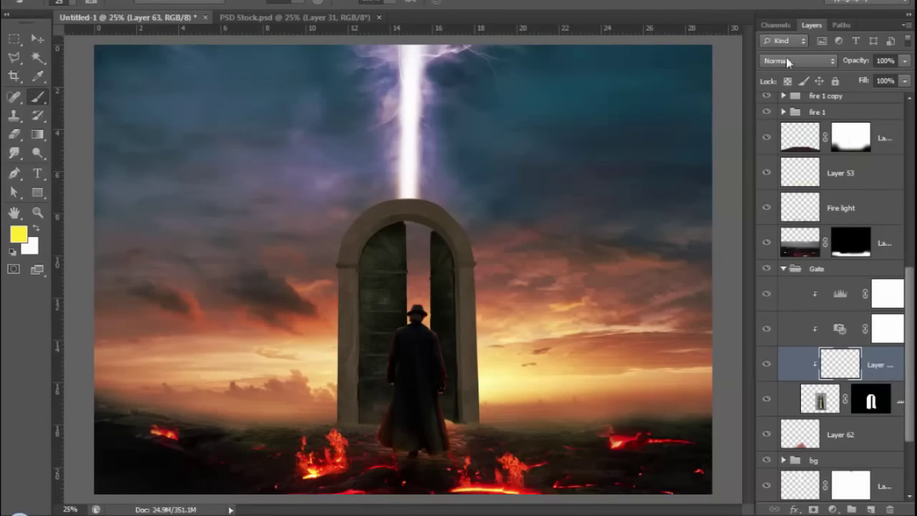
pyautogui.click(788, 62)
pyautogui.click(788, 205)
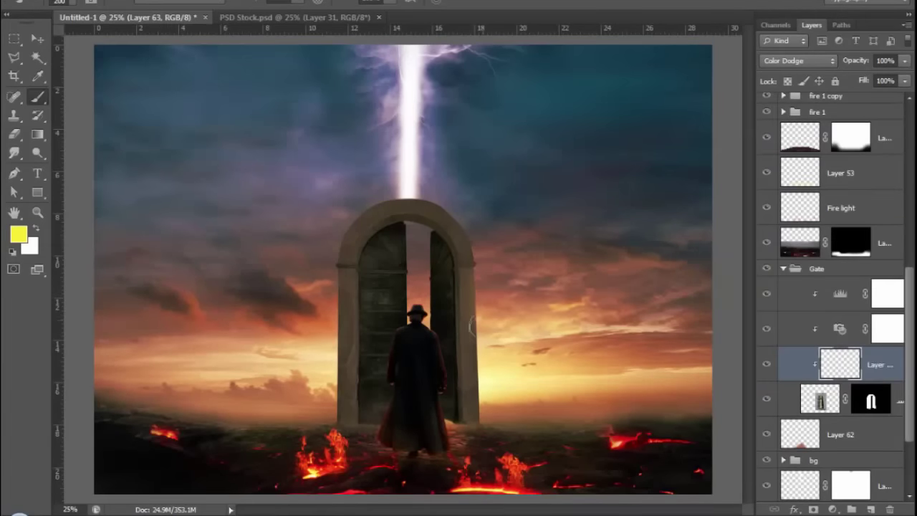
pyautogui.moveTo(473, 325); pyautogui.dragTo(491, 430)
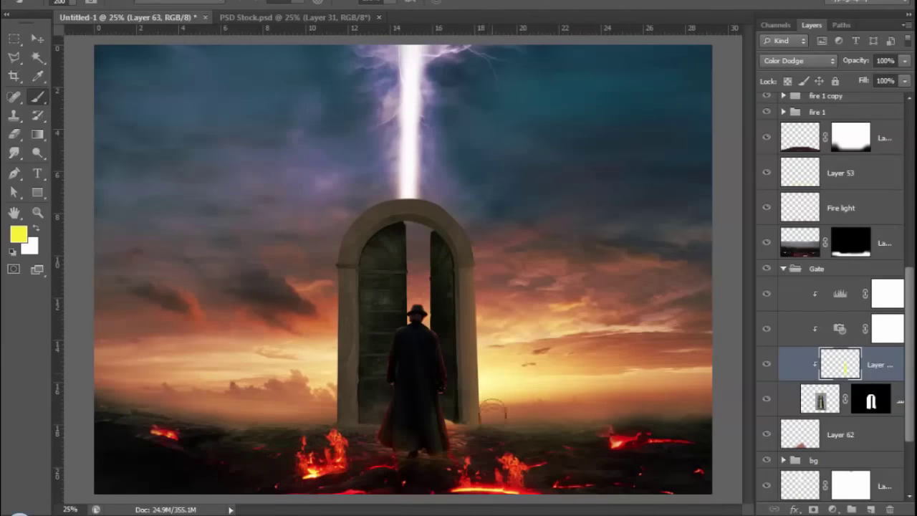
pyautogui.moveTo(336, 269); pyautogui.dragTo(341, 416)
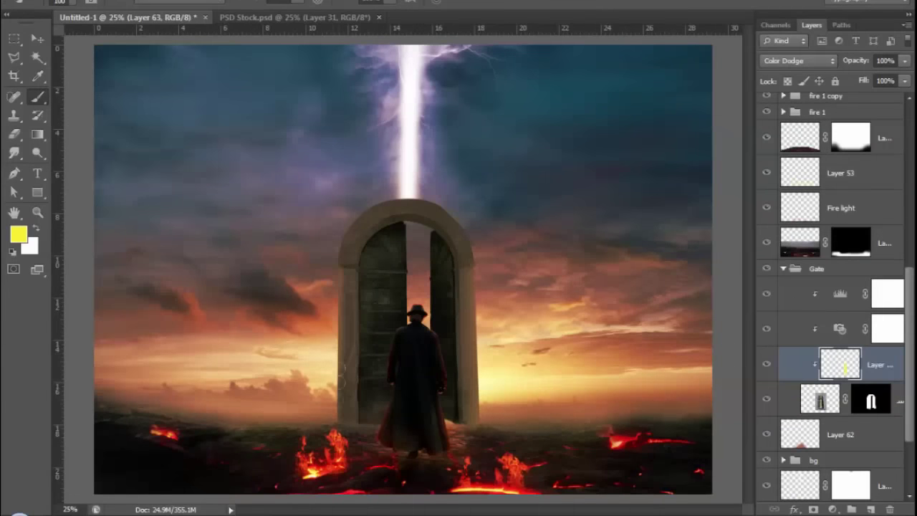
# Give the Door layer a yellow Color Dodge Inner Glow with an enlarged size.
pyautogui.click(890, 403)
pyautogui.click(794, 509)
pyautogui.click(795, 402)
pyautogui.click(652, 200)
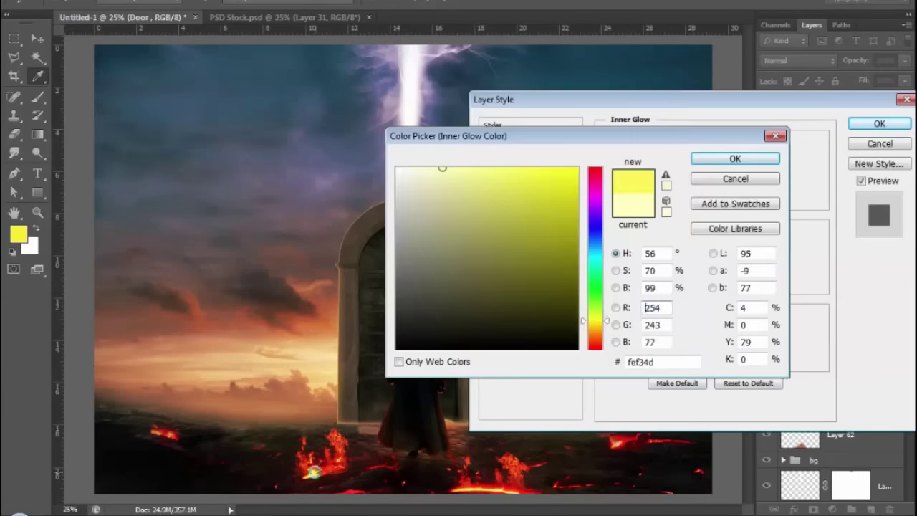
pyautogui.click(735, 159)
pyautogui.click(702, 146)
pyautogui.click(688, 284)
pyautogui.moveTo(665, 282); pyautogui.dragTo(674, 284)
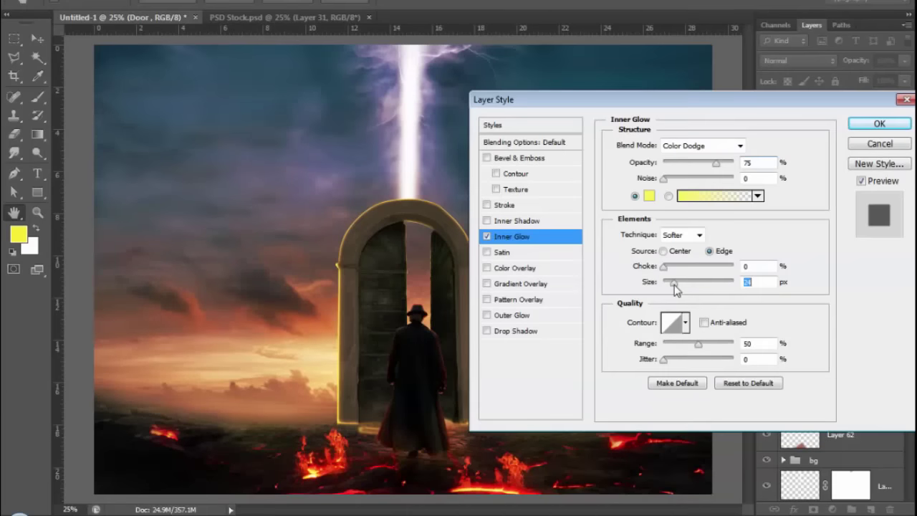
pyautogui.click(879, 123)
# Separate the Inner Glow into its own layer and move it to the top of the Gate group.
pyautogui.rightClick(845, 434)
pyautogui.click(824, 344)
pyautogui.click(399, 184)
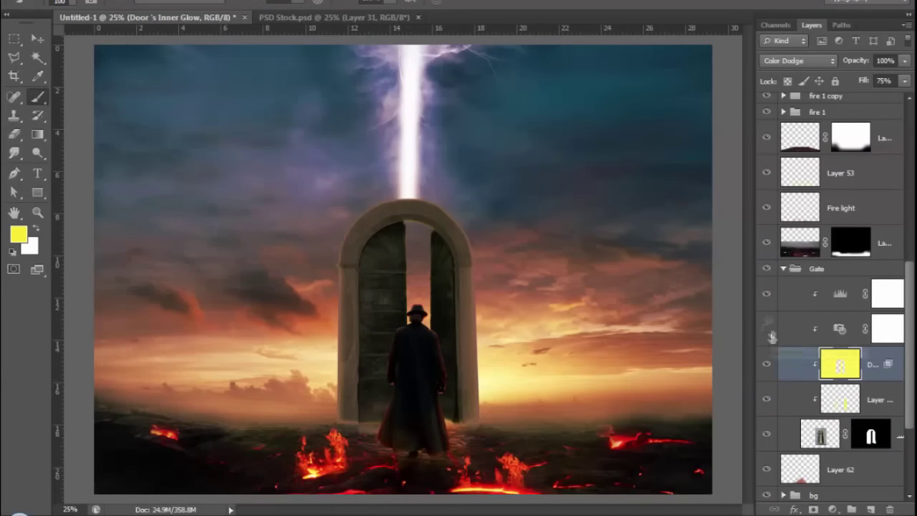
pyautogui.click(767, 294)
pyautogui.moveTo(874, 380); pyautogui.dragTo(853, 283)
# Mask the glow layer, hiding it at the gate's bottom, arch top, between the doors and upper right.
pyautogui.click(765, 330)
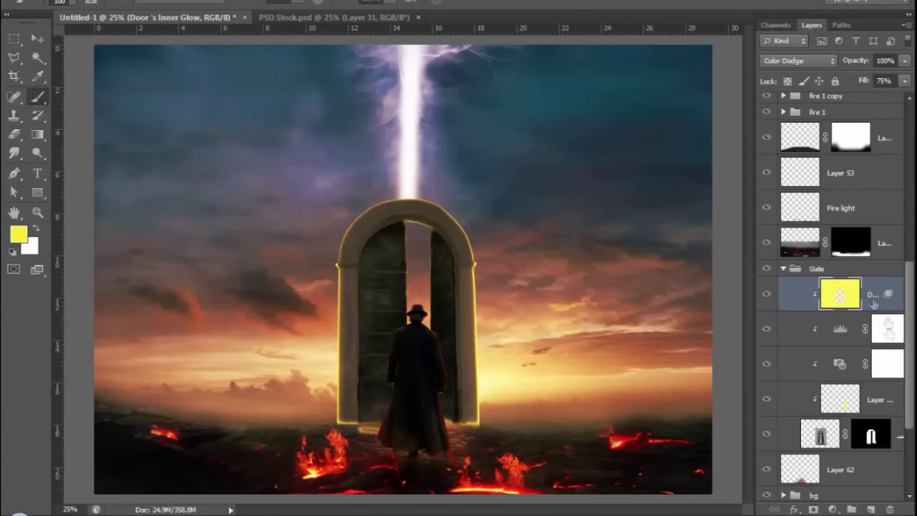
pyautogui.click(813, 509)
pyautogui.press('x')
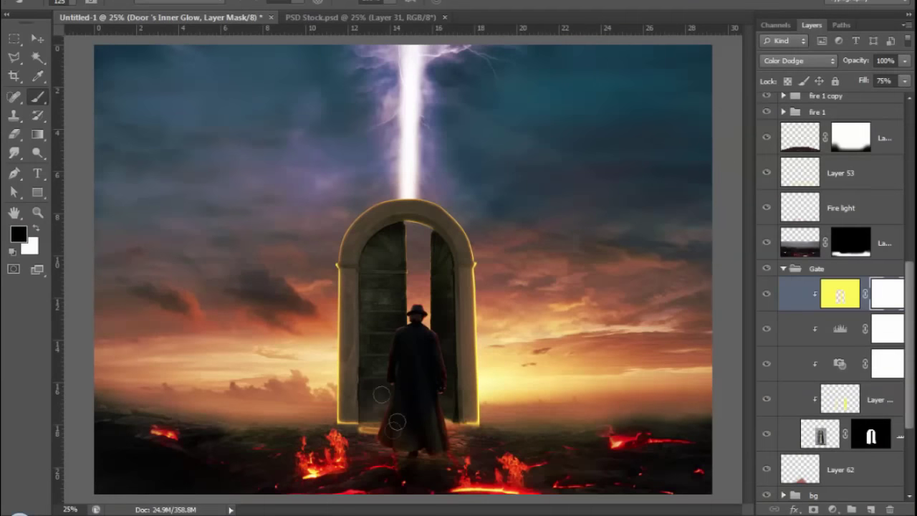
pyautogui.moveTo(380, 423); pyautogui.dragTo(450, 426)
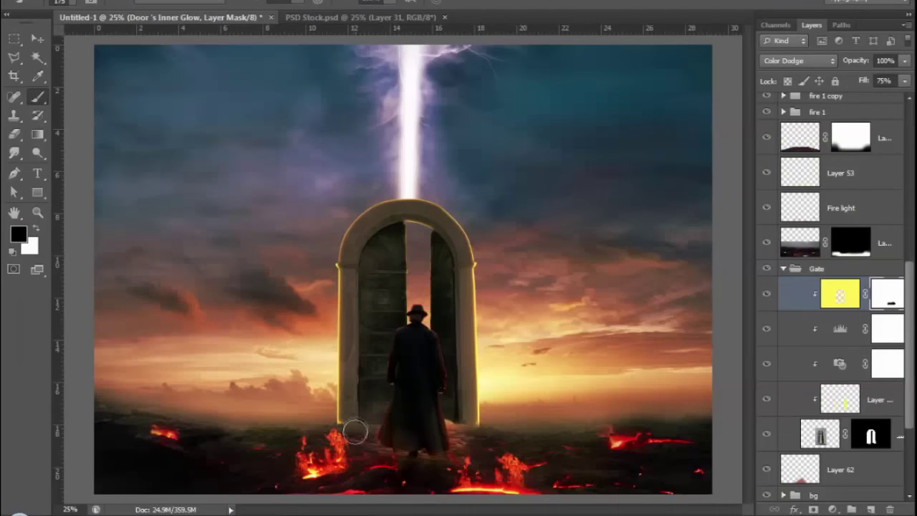
pyautogui.moveTo(332, 250); pyautogui.dragTo(478, 243)
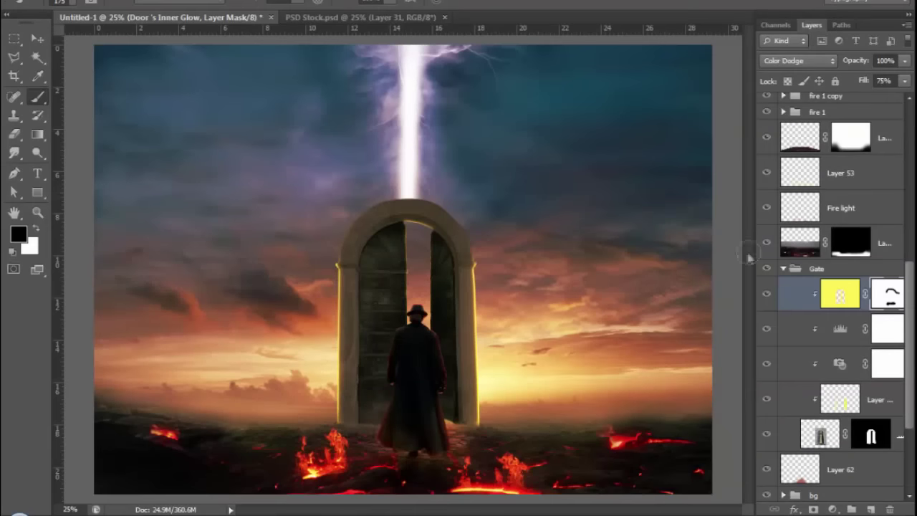
pyautogui.moveTo(422, 257); pyautogui.dragTo(407, 308)
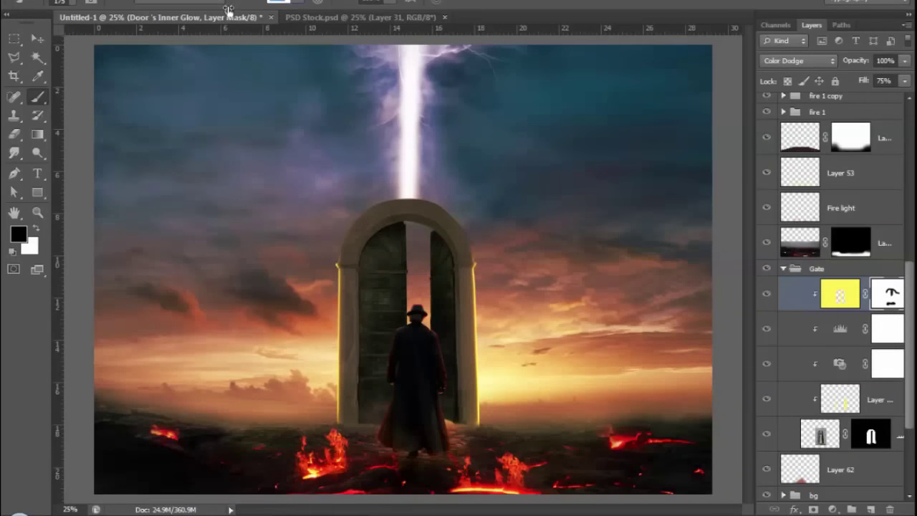
pyautogui.press(']')
pyautogui.press(']')
pyautogui.press(']')
pyautogui.moveTo(528, 194); pyautogui.dragTo(523, 236)
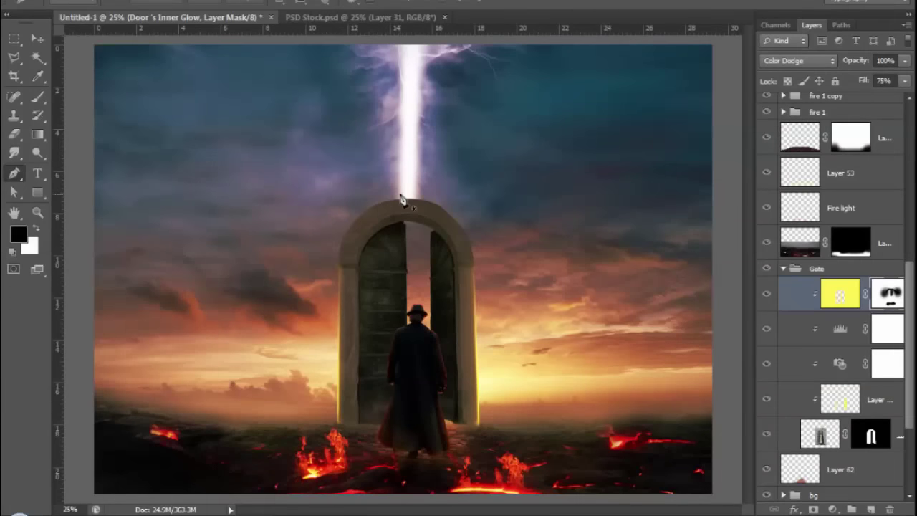
# Paint black on the Levels 1 mask over the top of the arch.
pyautogui.press('v')
pyautogui.click(885, 363)
pyautogui.press('b')
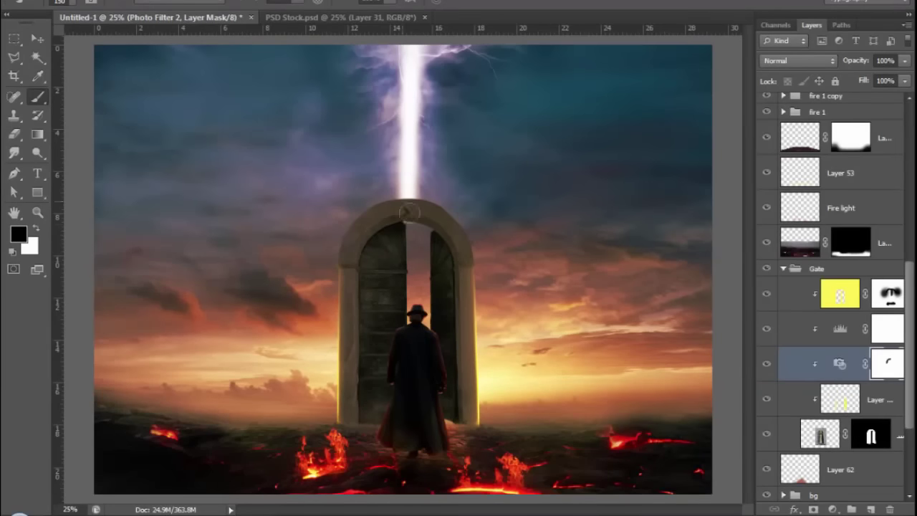
pyautogui.hotkey('alt', ']')
pyautogui.hotkey('alt', '[')
pyautogui.press('Delete')
pyautogui.hotkey('alt', ']')
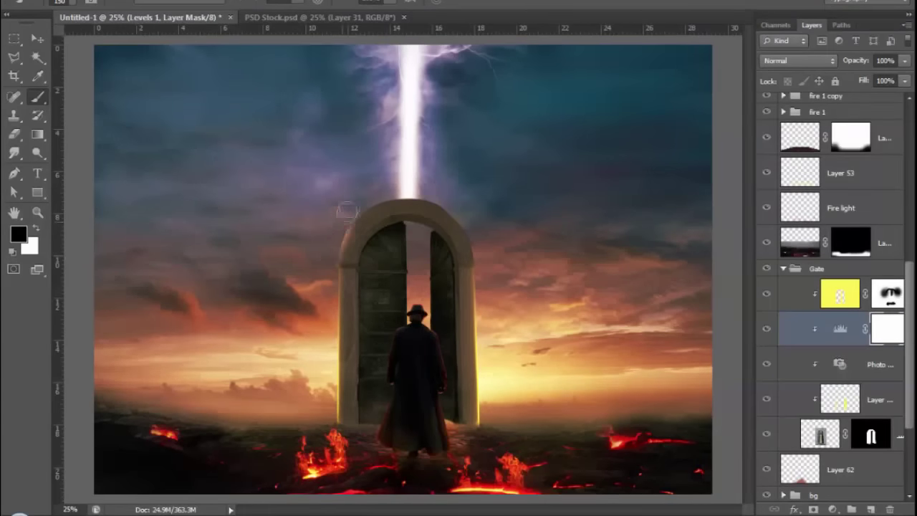
pyautogui.moveTo(347, 211); pyautogui.dragTo(387, 204)
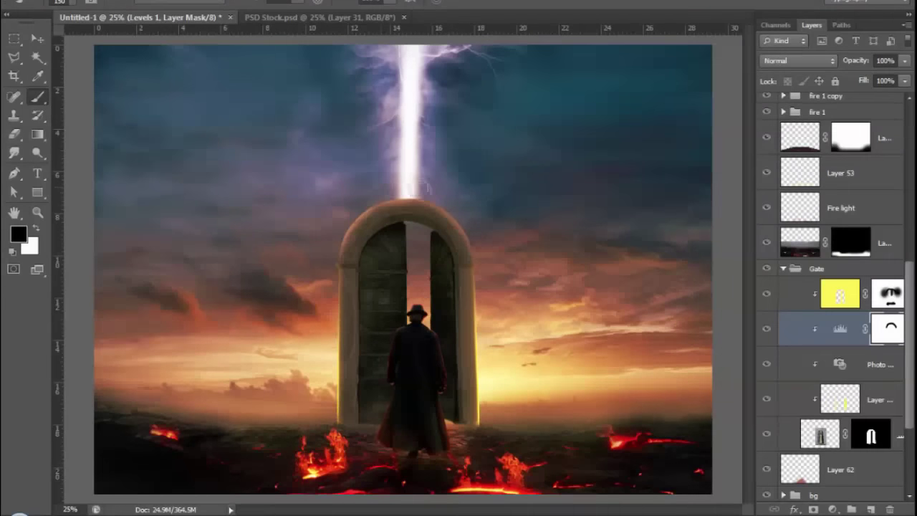
pyautogui.press('x')
pyautogui.press('x')
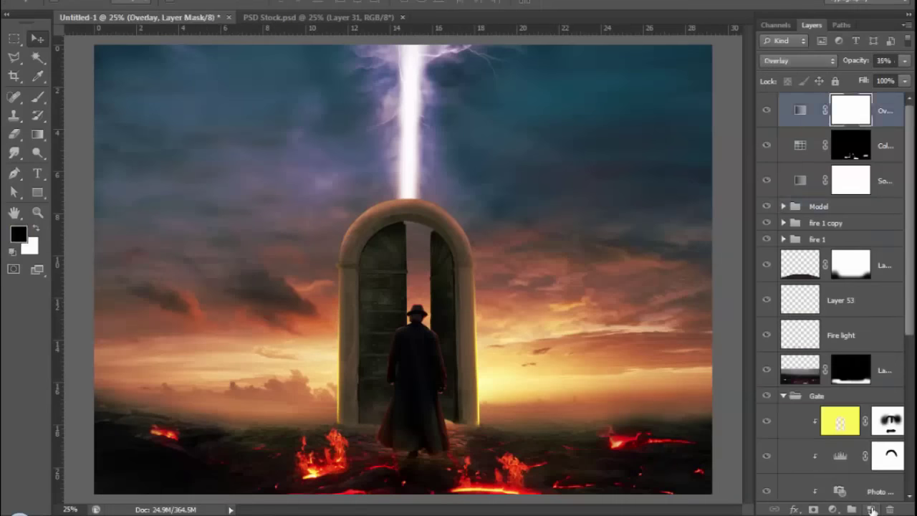
# Rename Layer 64 to 'extra higlights'.
pyautogui.press('v')
pyautogui.doubleClick(843, 112)
pyautogui.write('extra hi')
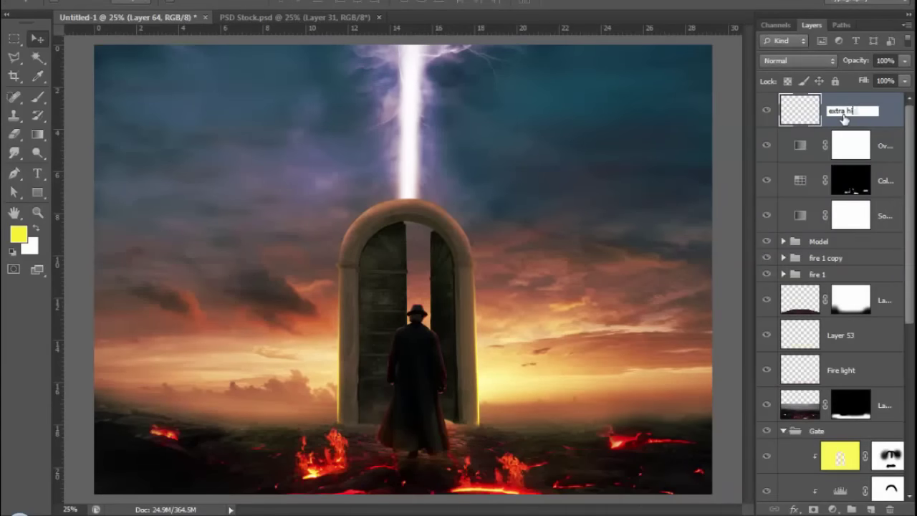
pyautogui.write('glights')
pyautogui.press('Return')
pyautogui.press('b')
# Pick an orange-yellow colour and set the 'extra higlights' layer to Color Dodge blending.
pyautogui.keyDown('alt'); pyautogui.click(316, 466); pyautogui.keyUp('alt')
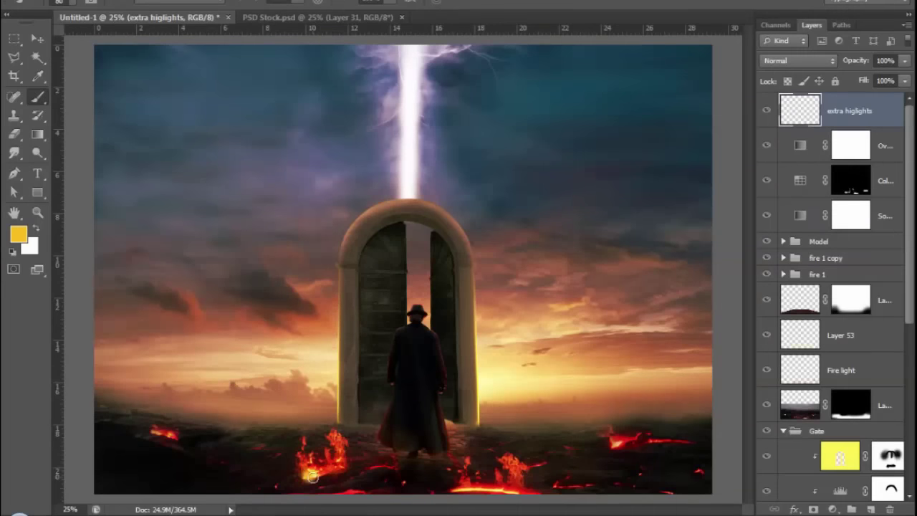
pyautogui.click(797, 60)
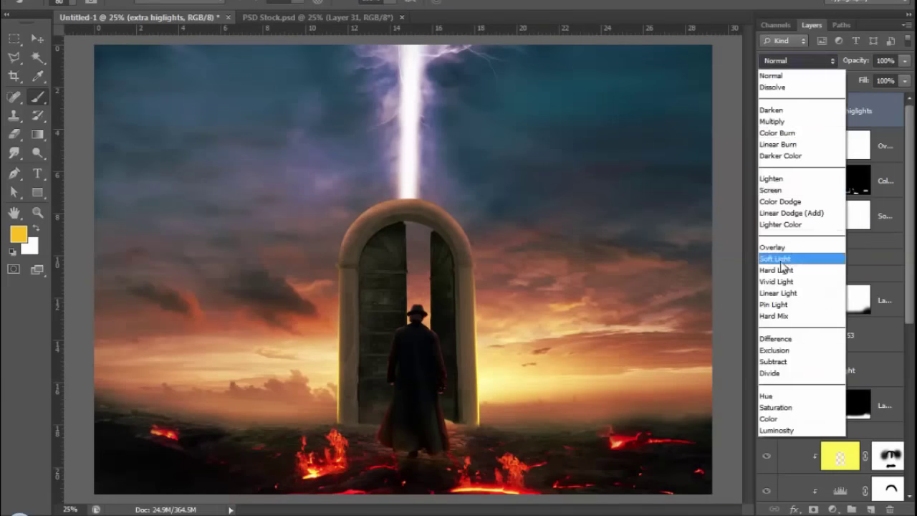
pyautogui.click(781, 259)
pyautogui.press(']')
pyautogui.press(']')
pyautogui.press(']')
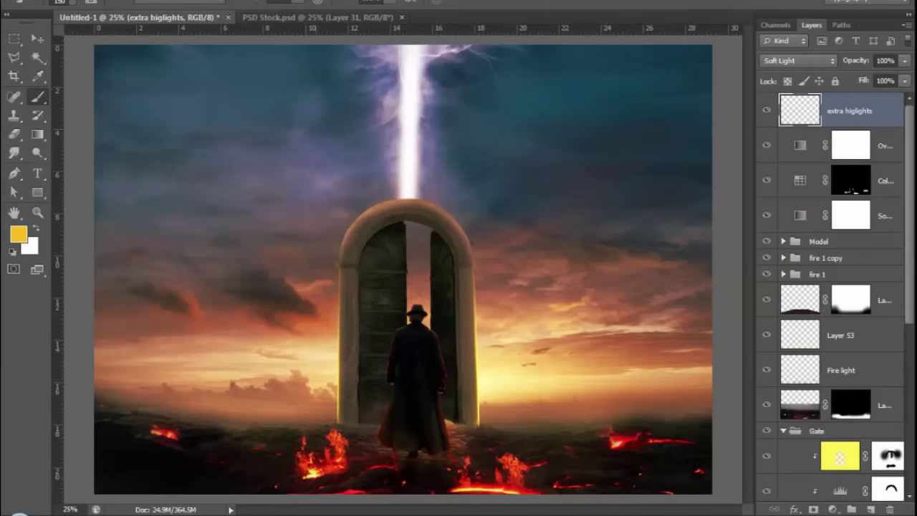
pyautogui.click(798, 61)
pyautogui.click(795, 204)
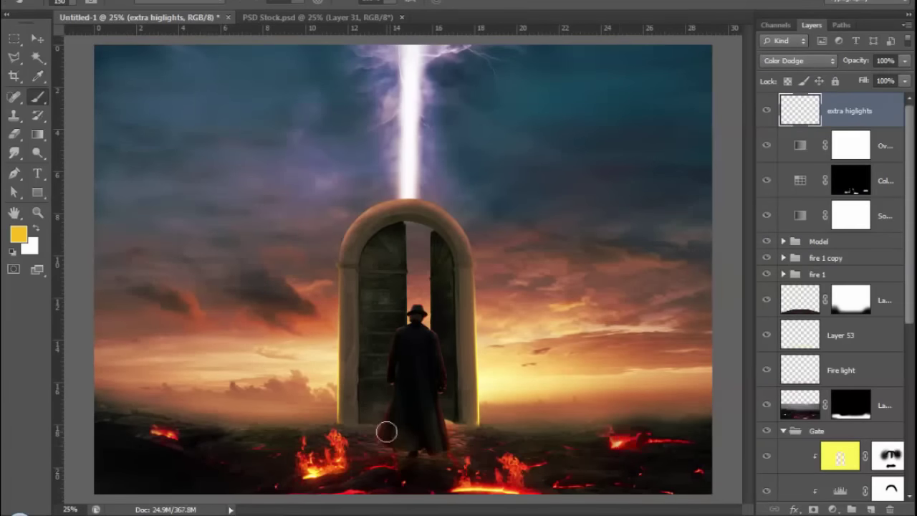
pyautogui.hotkey('ctrl', '-')
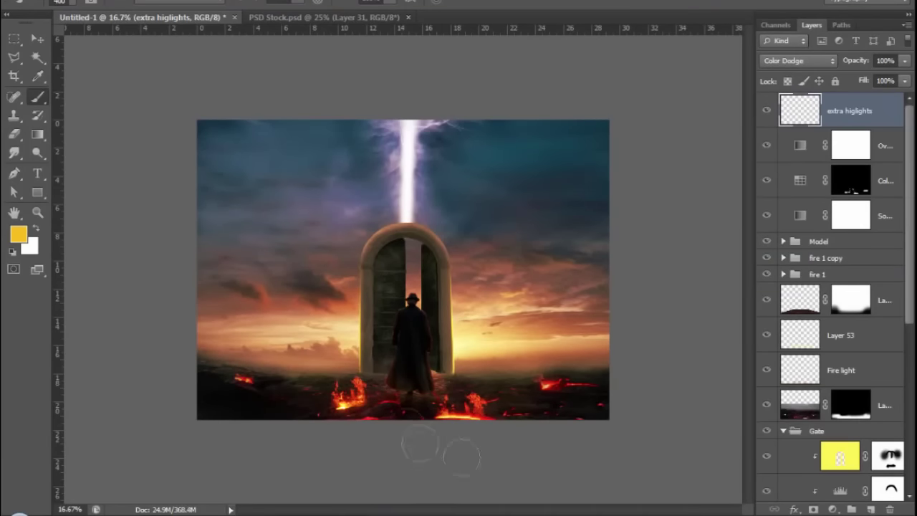
# Hide the Skies Layer 3 sky inside the gate opening by painting black on its mask.
pyautogui.click(37, 39)
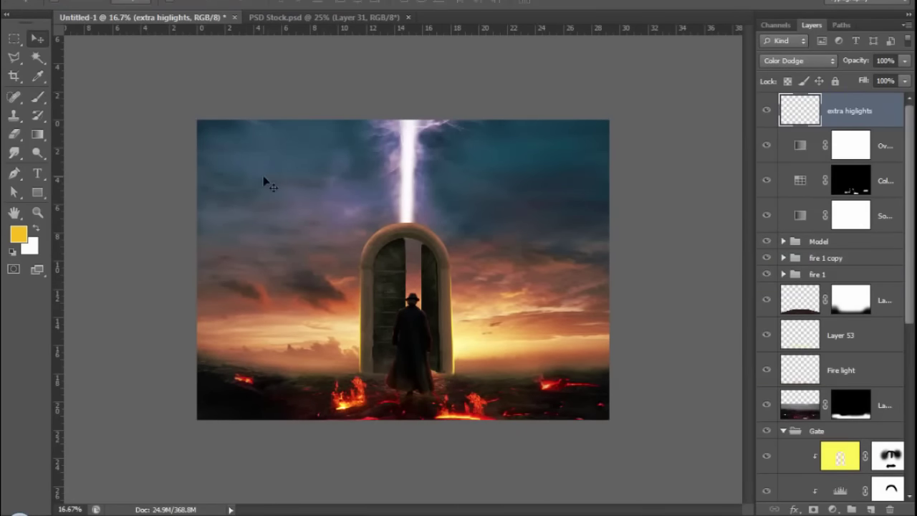
pyautogui.keyDown('ctrl'); pyautogui.click(513, 263); pyautogui.keyUp('ctrl')
pyautogui.press('b')
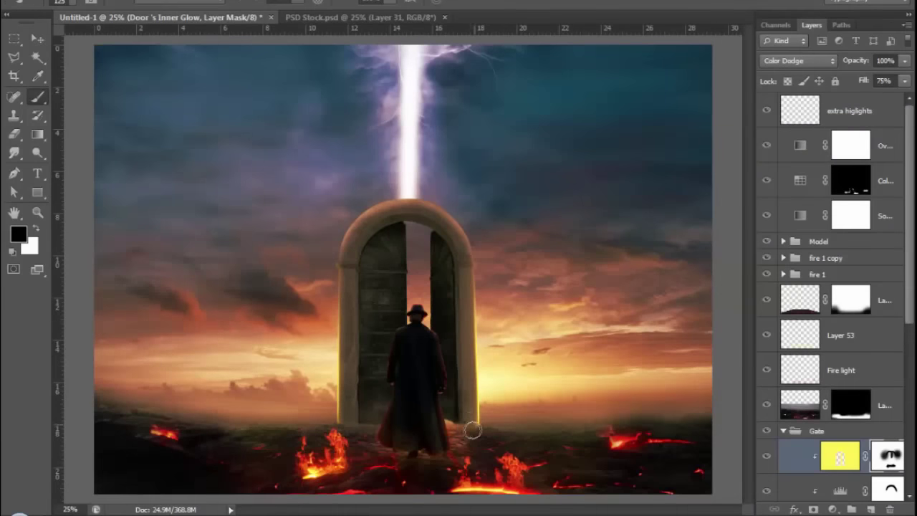
pyautogui.scroll(-5, 833, 498)
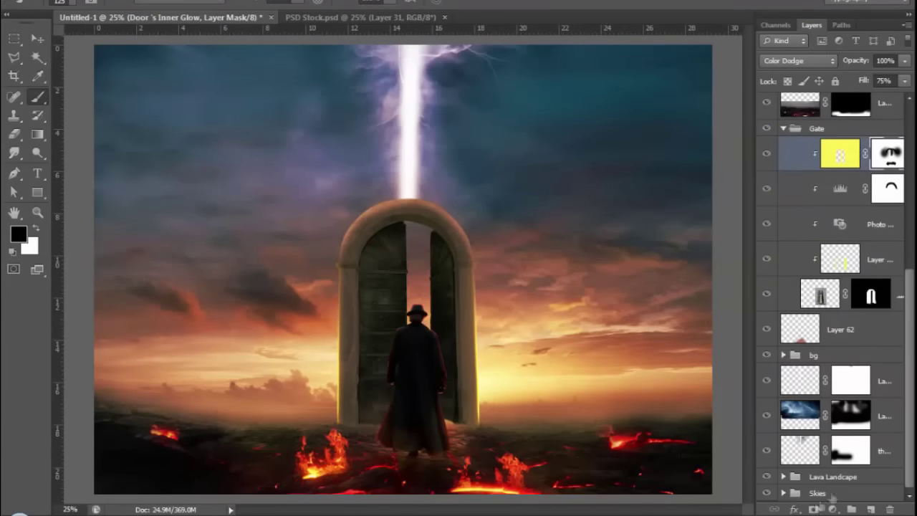
pyautogui.click(783, 493)
pyautogui.click(870, 448)
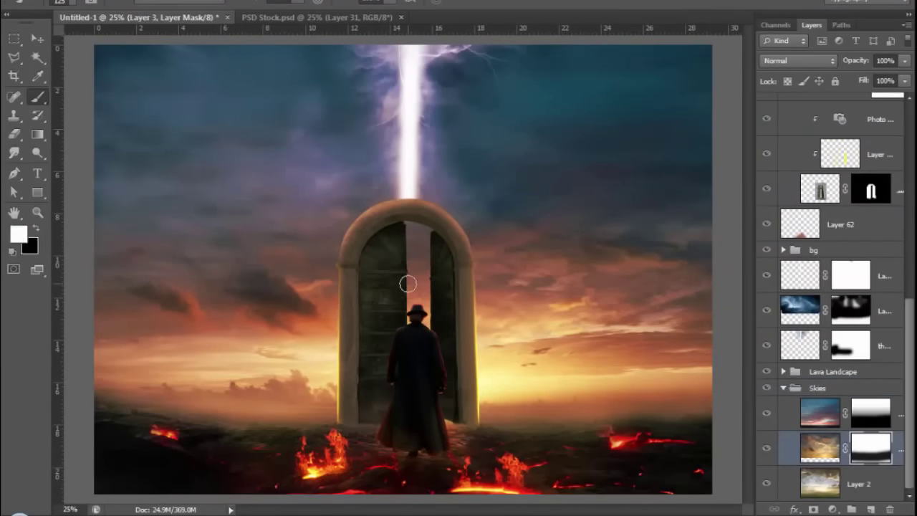
pyautogui.moveTo(408, 237); pyautogui.dragTo(415, 329)
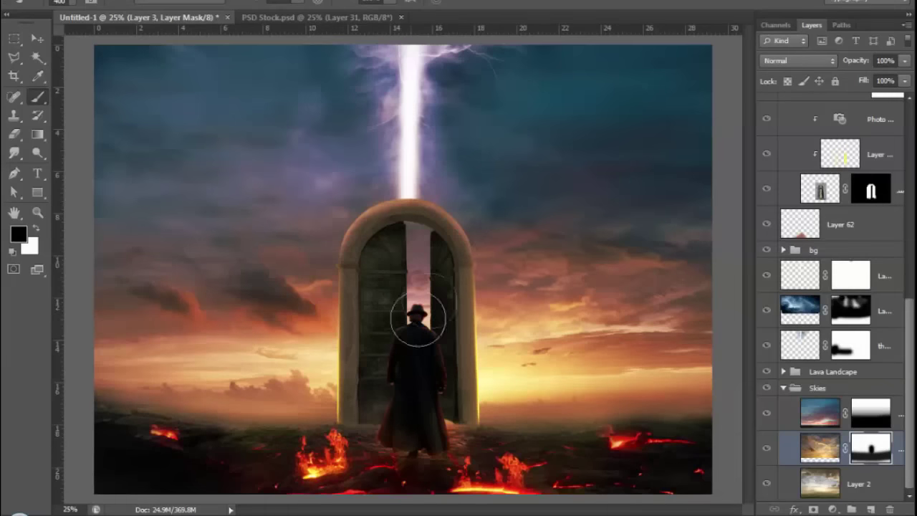
# Add a new empty Layer 64 at the top of the stack.
pyautogui.click(43, 42)
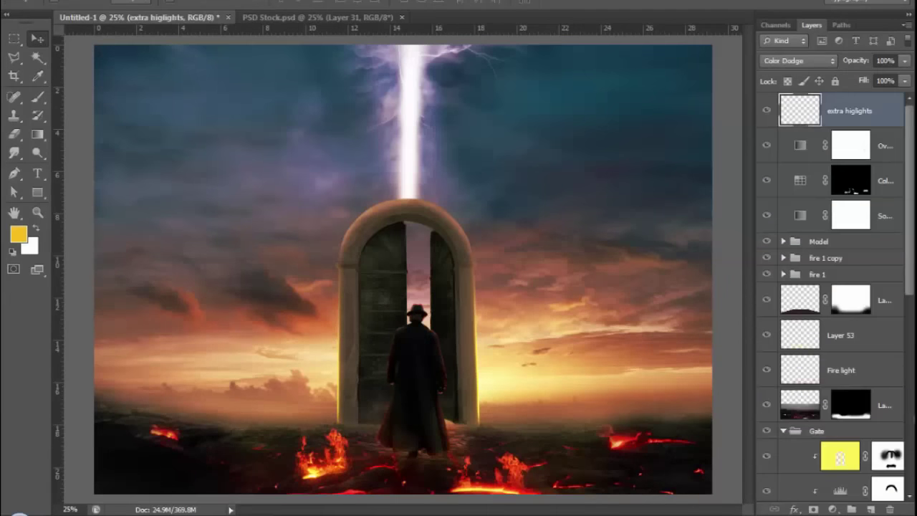
pyautogui.click(871, 509)
pyautogui.doubleClick(842, 112)
# Replace the empty Layer 64 with a black Solid Color fill at 35% opacity.
pyautogui.press('Escape')
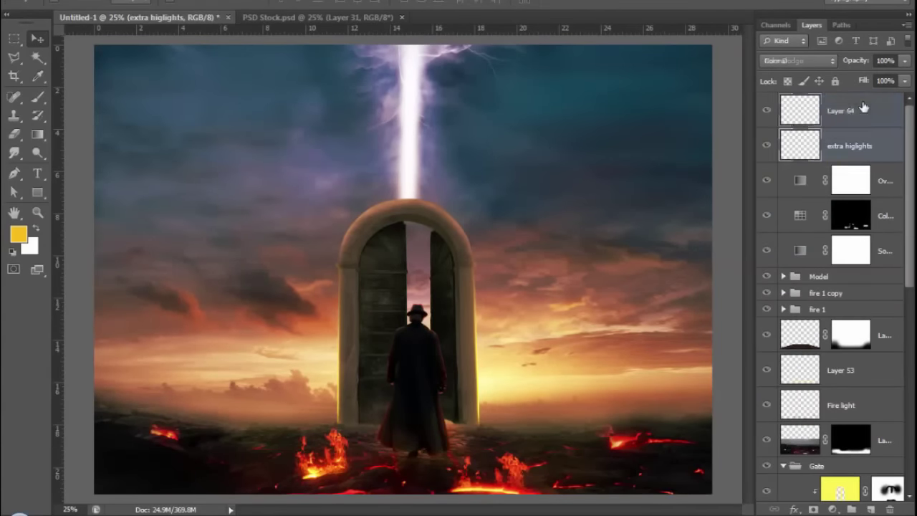
pyautogui.press('Delete')
pyautogui.click(832, 509)
pyautogui.click(795, 201)
pyautogui.moveTo(473, 297); pyautogui.dragTo(395, 352)
pyautogui.click(761, 158)
pyautogui.moveTo(902, 63); pyautogui.dragTo(860, 78)
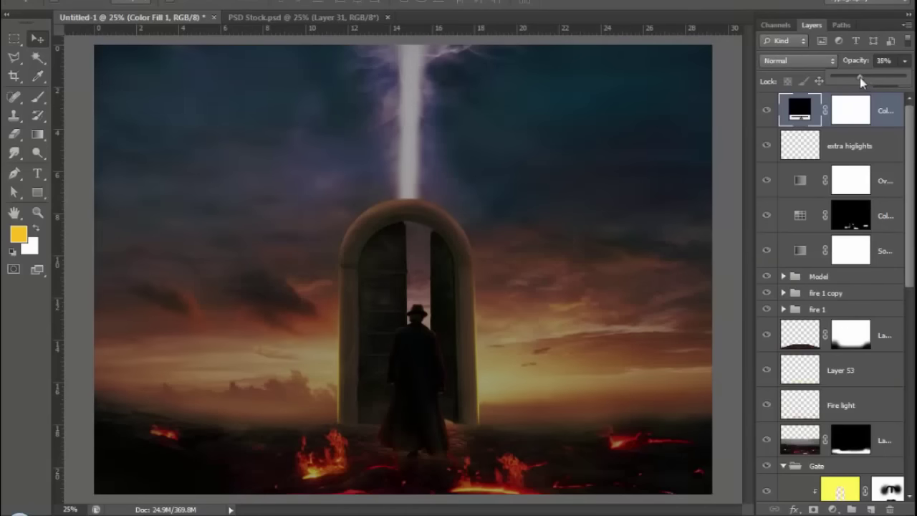
# Paint black on the fill's mask to reveal the bright lava along the bottom.
pyautogui.press('b')
pyautogui.press('d')
pyautogui.click(851, 110)
pyautogui.moveTo(344, 481)
pyautogui.mouseDown()
pyautogui.moveTo(286, 475)
pyautogui.moveTo(454, 487)
pyautogui.moveTo(396, 461)
pyautogui.mouseUp()
pyautogui.press(']')
pyautogui.press(']')
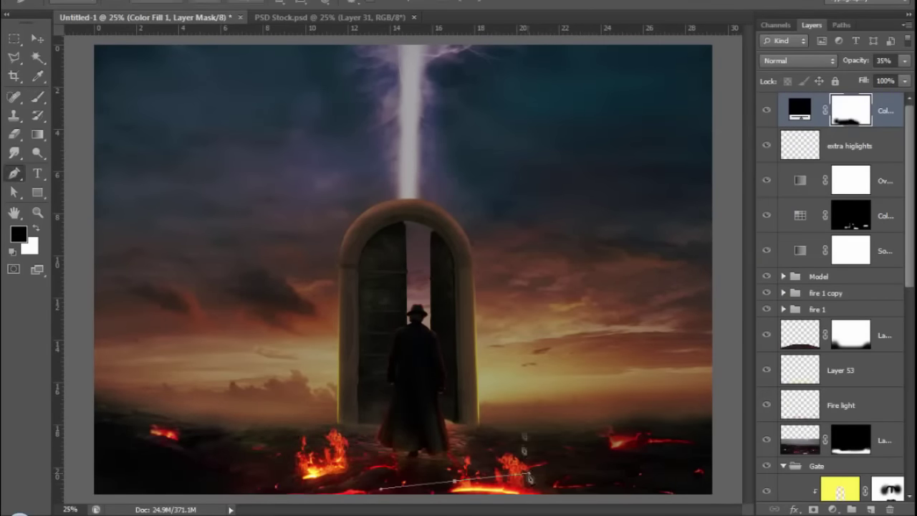
pyautogui.press('[')
pyautogui.press('[')
pyautogui.moveTo(543, 439)
pyautogui.mouseDown()
pyautogui.moveTo(383, 460)
pyautogui.moveTo(378, 426)
pyautogui.moveTo(497, 475)
pyautogui.mouseUp()
pyautogui.press('[')
pyautogui.press('[')
pyautogui.press('[')
# Uncover the gate and the light beam above it on the black fill's mask.
pyautogui.hotkey('ctrl', '-')
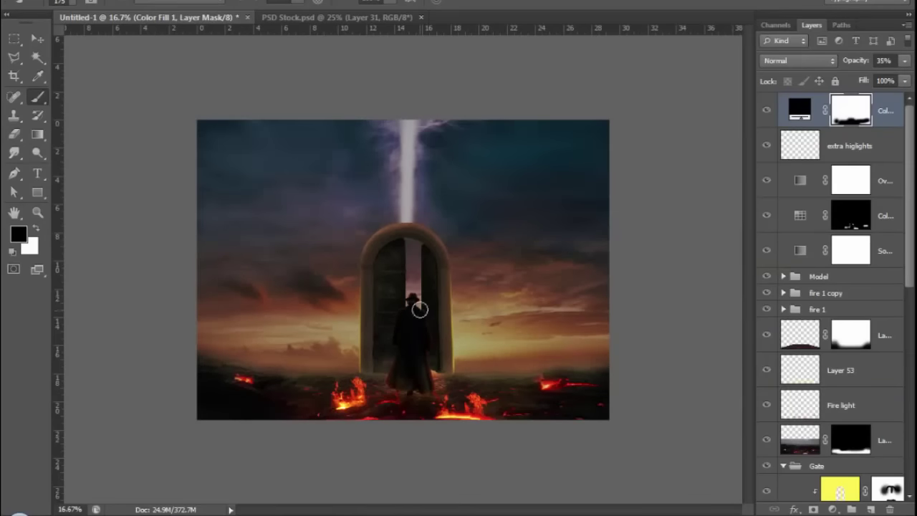
pyautogui.press(']')
pyautogui.press(']')
pyautogui.press(']')
pyautogui.moveTo(403, 266); pyautogui.dragTo(406, 308)
pyautogui.moveTo(406, 136); pyautogui.dragTo(397, 247)
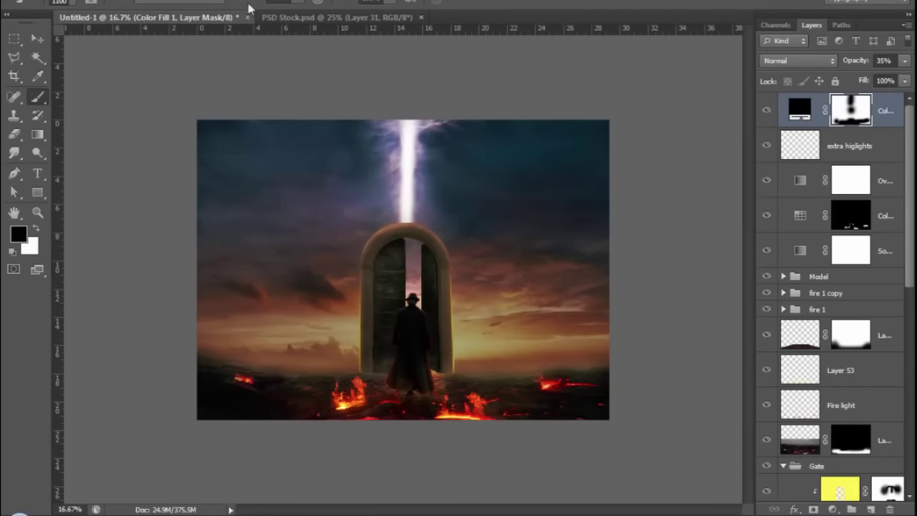
pyautogui.press(']')
pyautogui.press(']')
pyautogui.press(']')
pyautogui.press(']')
pyautogui.press(']')
pyautogui.press(']')
pyautogui.press(']')
pyautogui.moveTo(244, 140)
pyautogui.mouseDown()
pyautogui.moveTo(470, 265)
pyautogui.moveTo(480, 214)
pyautogui.mouseUp()
# Uncover the horizon clouds across the image, lightening the horizon's right side.
pyautogui.press('[')
pyautogui.press('[')
pyautogui.press('[')
pyautogui.hotkey('ctrl', '+')
pyautogui.moveTo(201, 358); pyautogui.dragTo(645, 380)
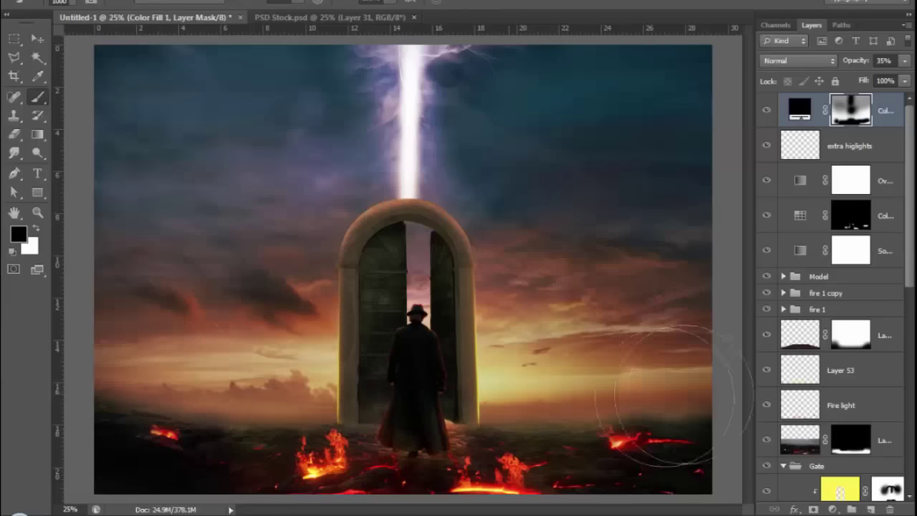
pyautogui.press('[')
pyautogui.press('[')
pyautogui.press('[')
pyautogui.press('[')
pyautogui.press('[')
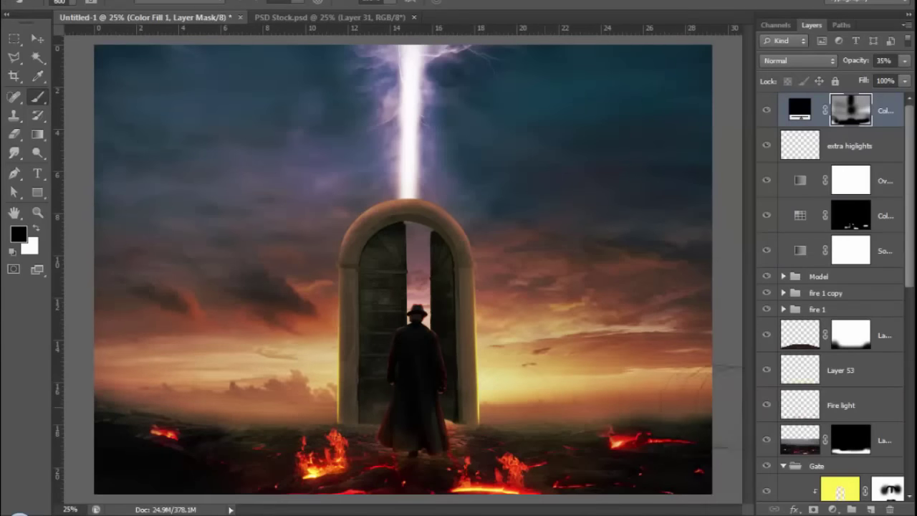
pyautogui.moveTo(108, 396); pyautogui.dragTo(501, 387)
pyautogui.press(']')
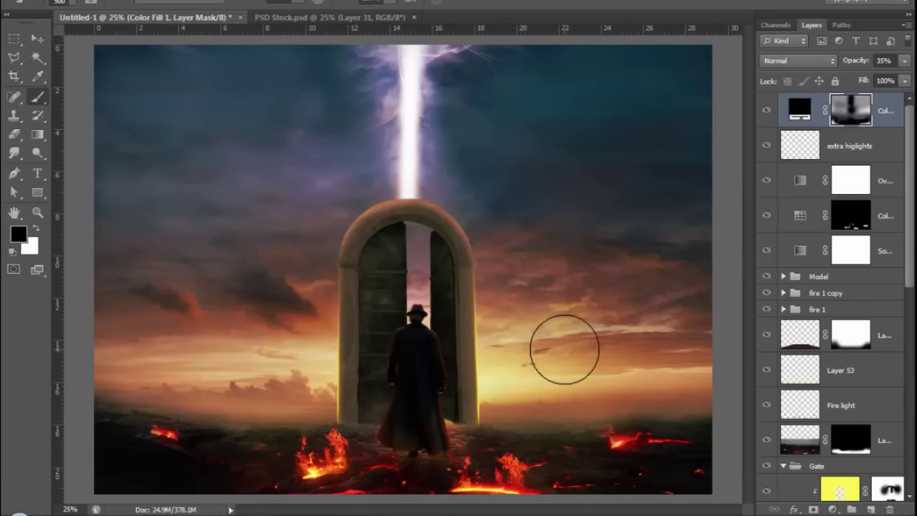
pyautogui.click(37, 38)
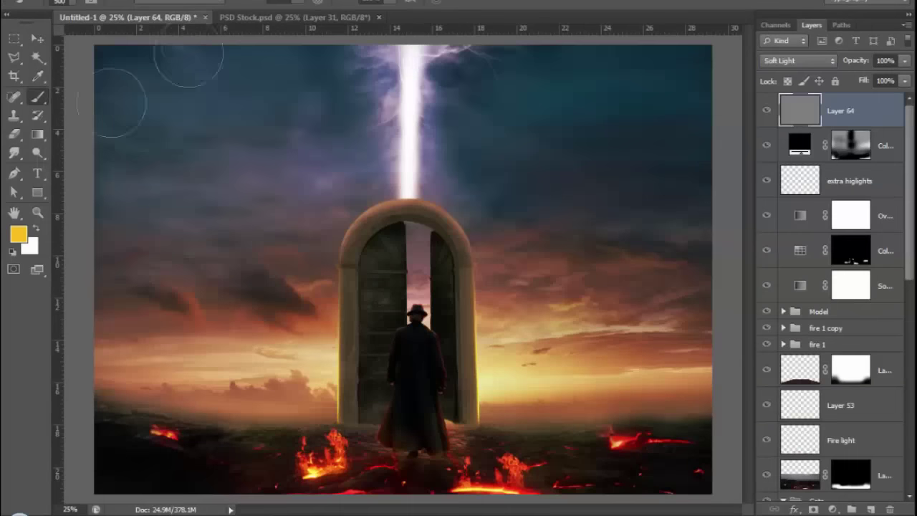
# Add a Brightness/Contrast adjustment on top with contrast 3.
pyautogui.press('d')
pyautogui.press('x')
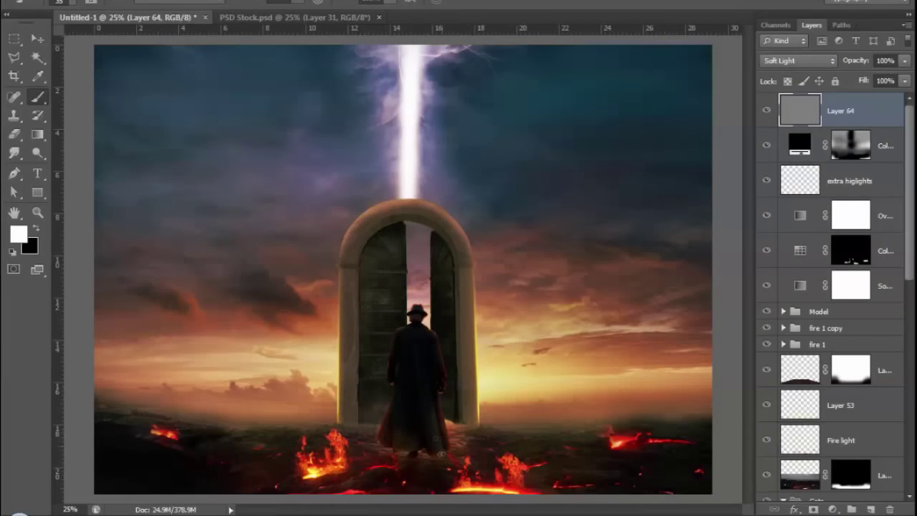
pyautogui.press('x')
pyautogui.press('x')
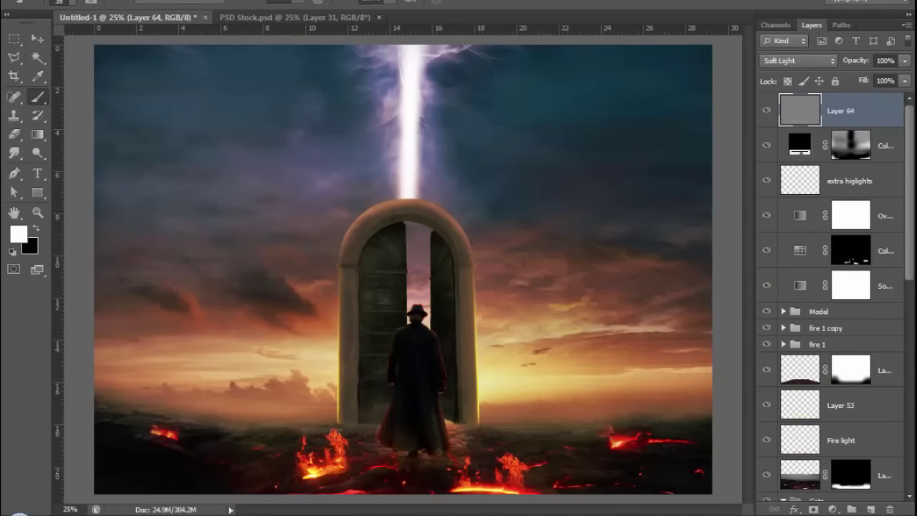
pyautogui.click(832, 509)
pyautogui.click(792, 264)
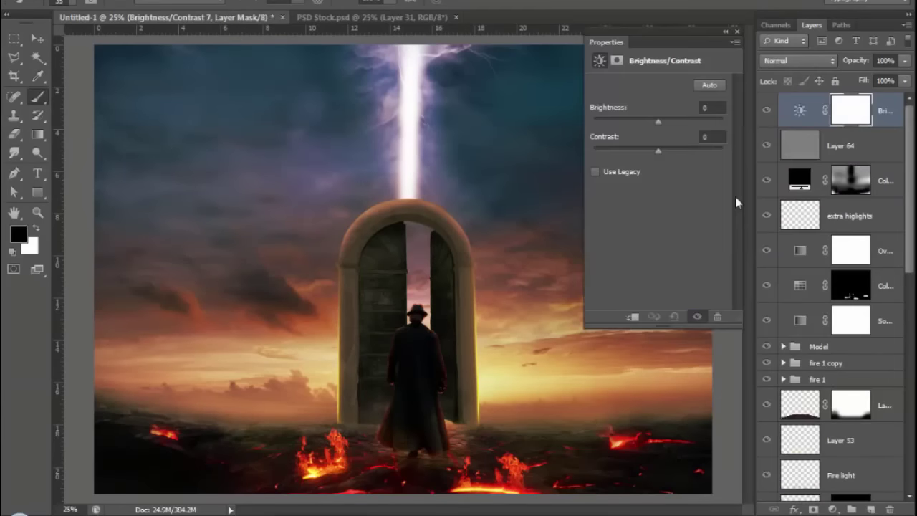
pyautogui.click(712, 107)
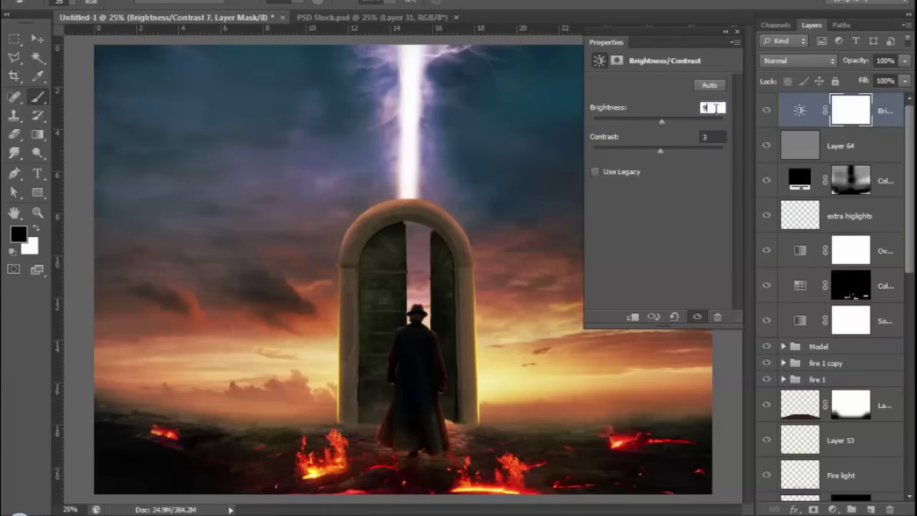
pyautogui.click(735, 32)
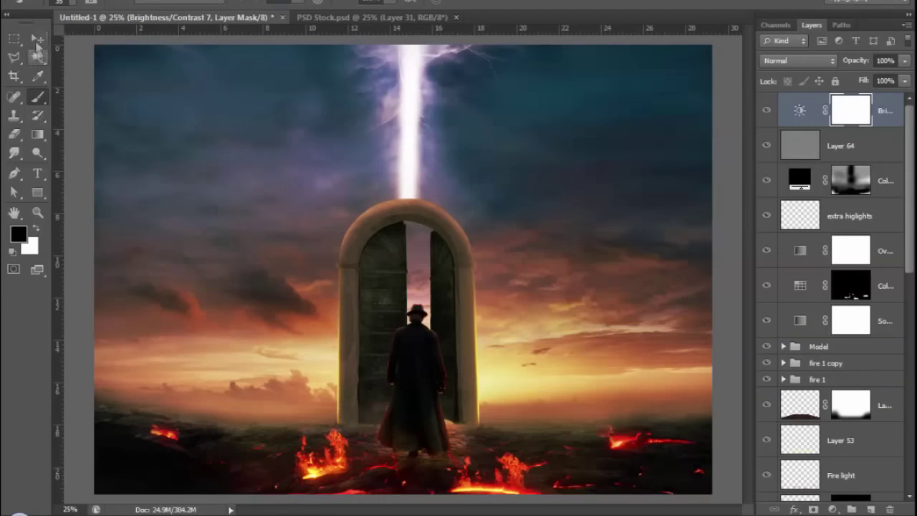
# Add a Color Balance adjustment and adjust Blue for the Shadows tones.
pyautogui.click(832, 510)
pyautogui.click(791, 281)
pyautogui.click(670, 86)
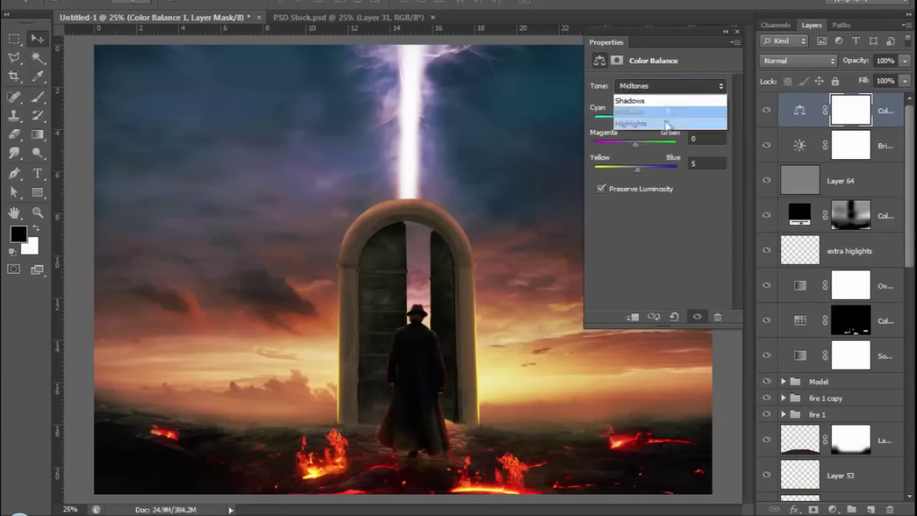
pyautogui.click(668, 123)
pyautogui.click(670, 86)
pyautogui.click(631, 101)
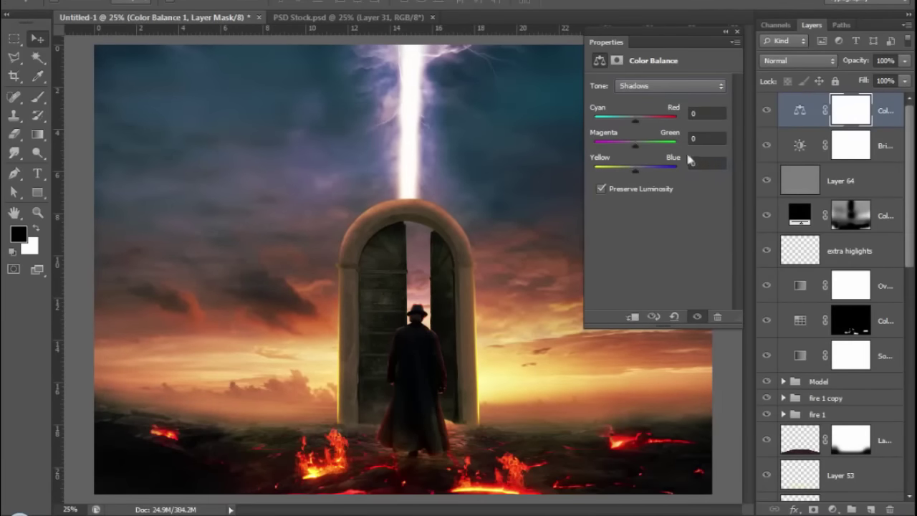
pyautogui.click(705, 162)
pyautogui.click(736, 33)
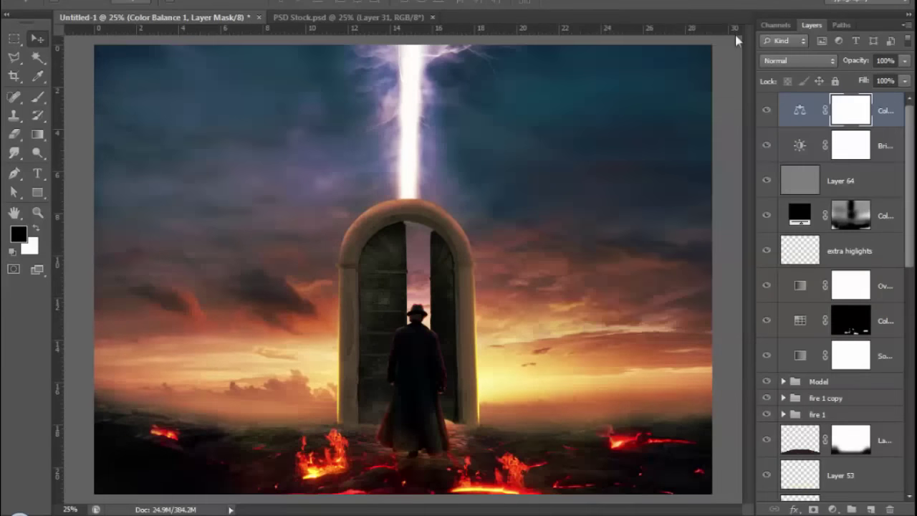
# Lower the lightning beam's opacity and narrow it with Free Transform.
pyautogui.click(870, 510)
pyautogui.press('x')
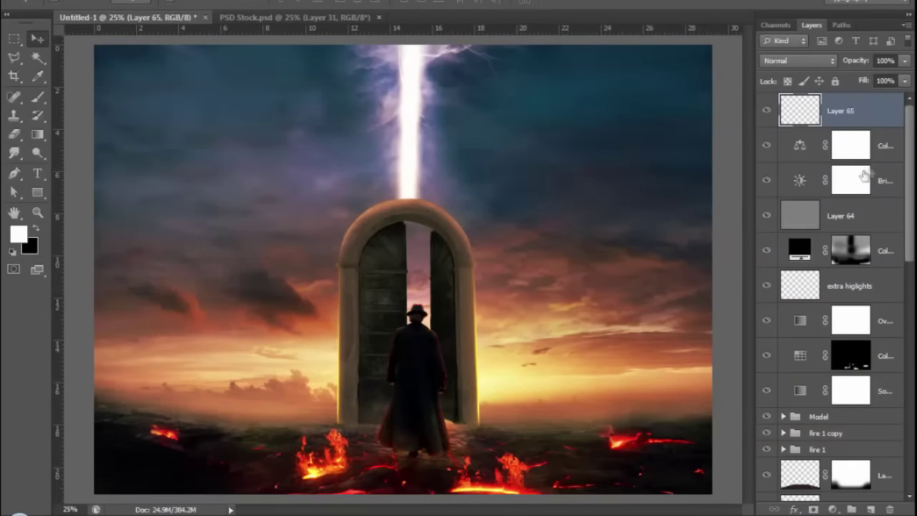
pyautogui.click(852, 145)
pyautogui.press('x')
pyautogui.press('b')
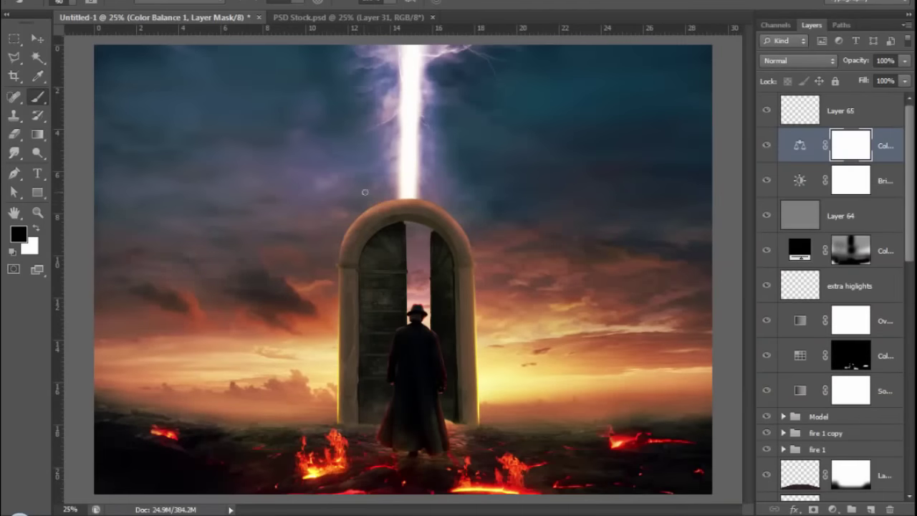
pyautogui.press(']')
pyautogui.press(']')
pyautogui.press(']')
pyautogui.press(']')
pyautogui.press(']')
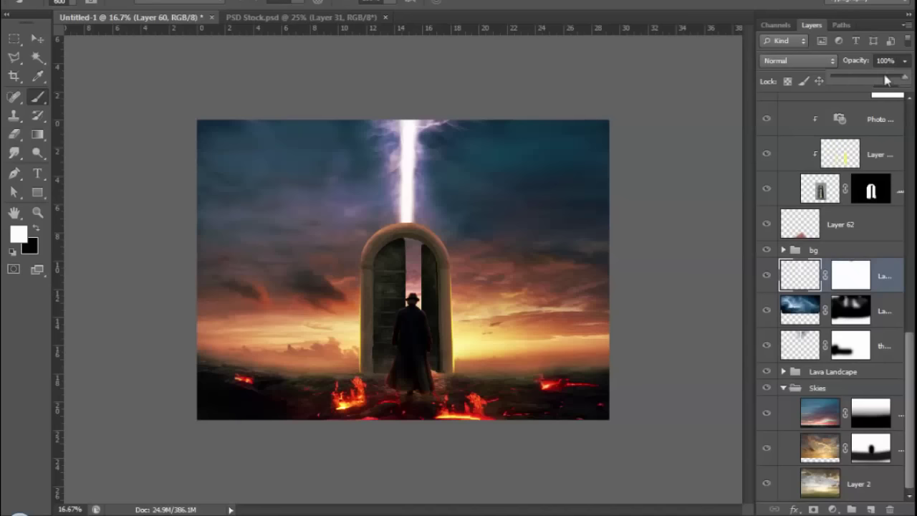
pyautogui.moveTo(886, 79)
pyautogui.mouseDown()
pyautogui.moveTo(871, 81)
pyautogui.moveTo(892, 83)
pyautogui.mouseUp()
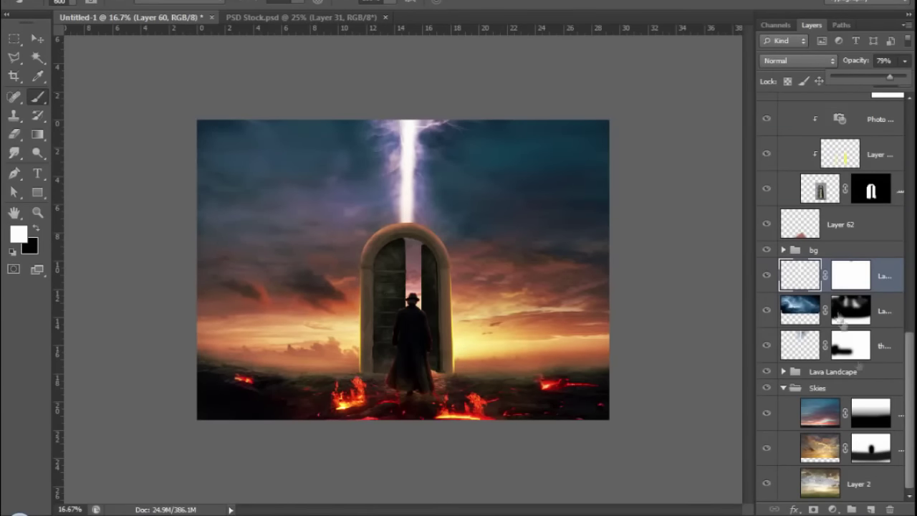
pyautogui.hotkey('ctrl', 't')
pyautogui.moveTo(393, 184); pyautogui.dragTo(405, 184)
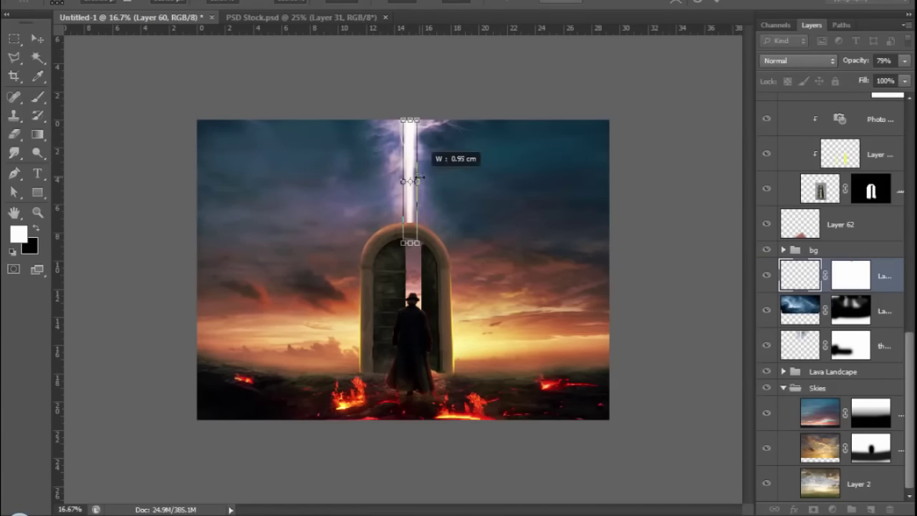
pyautogui.press('Return')
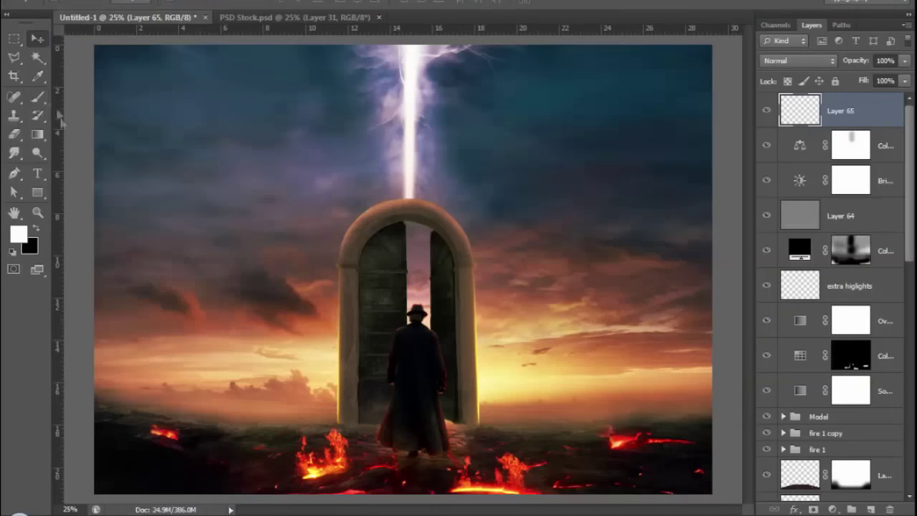
# Paint a saturated yellow glow in the doorway and resize it to fit the opening.
pyautogui.click(19, 234)
pyautogui.click(557, 170)
pyautogui.click(731, 159)
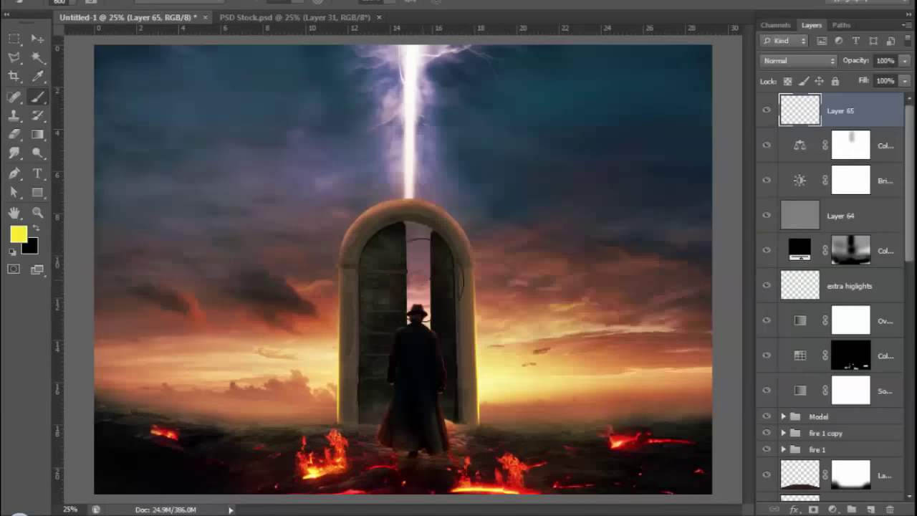
pyautogui.moveTo(401, 286); pyautogui.dragTo(426, 300)
pyautogui.hotkey('ctrl', '-')
pyautogui.hotkey('ctrl', 't')
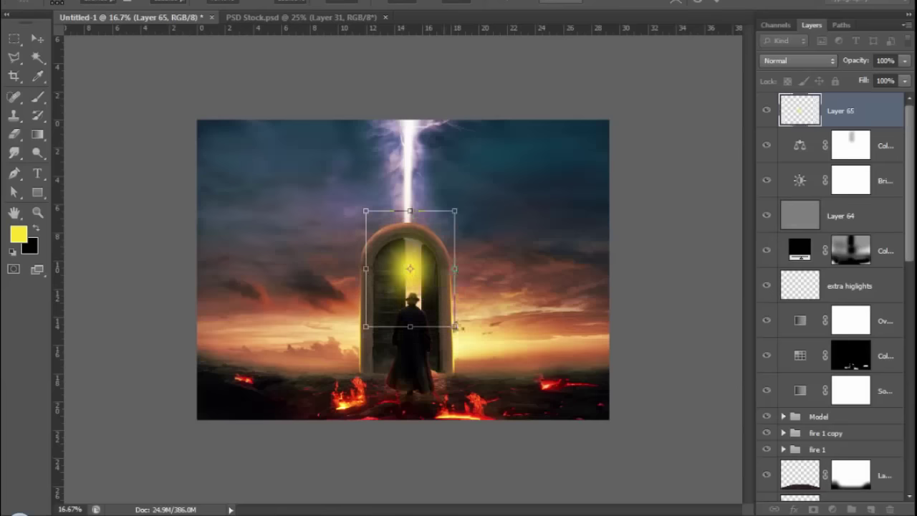
pyautogui.moveTo(469, 328); pyautogui.dragTo(438, 319)
# Set the yellow glow to Screen blending and pull its left edge inward.
pyautogui.click(799, 60)
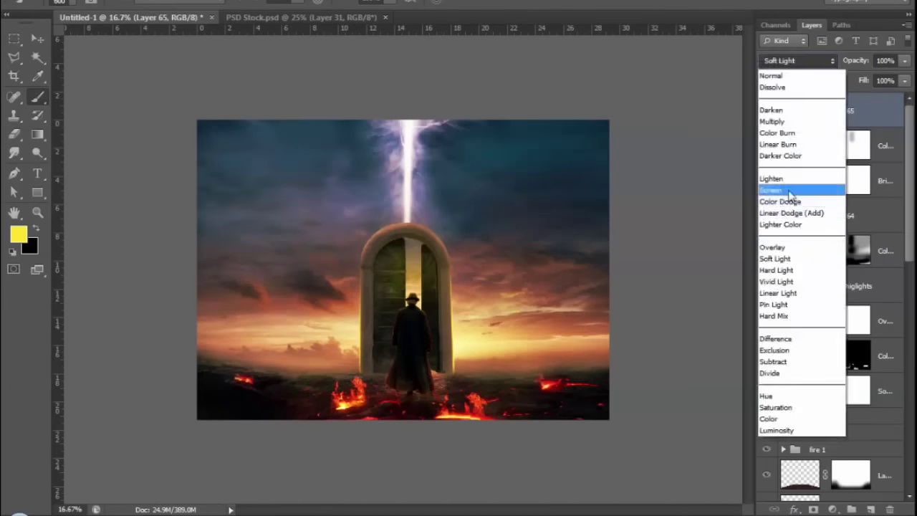
pyautogui.click(795, 188)
pyautogui.click(799, 60)
pyautogui.click(795, 200)
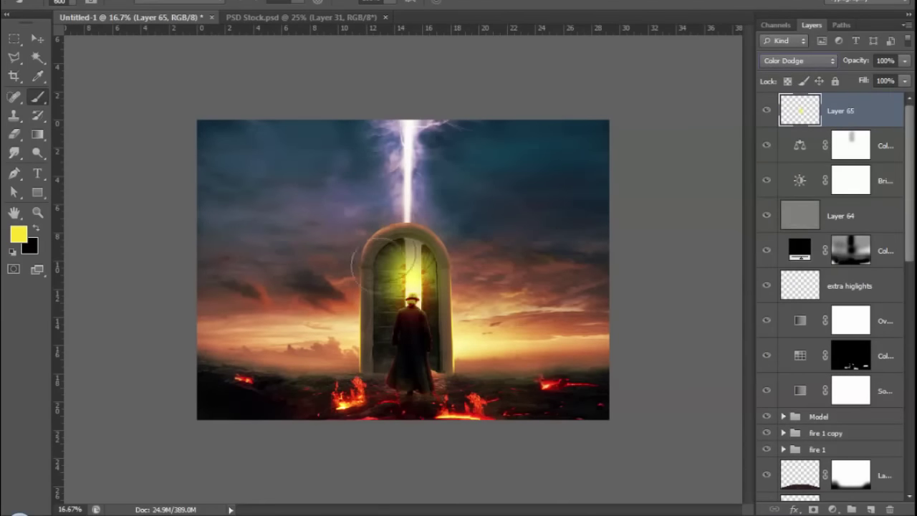
pyautogui.hotkey('ctrl', 't')
pyautogui.moveTo(360, 284); pyautogui.dragTo(371, 279)
pyautogui.press('Return')
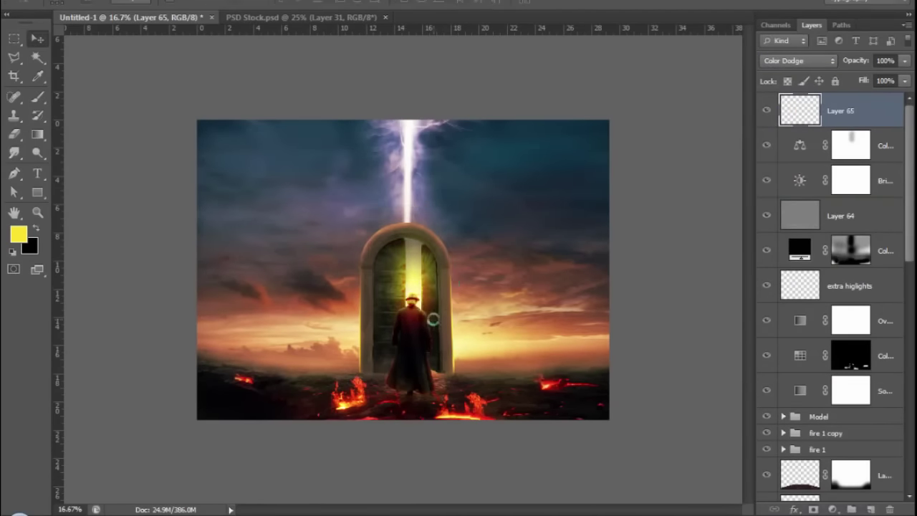
pyautogui.hotkey('ctrl', '+')
pyautogui.click(798, 60)
pyautogui.click(795, 189)
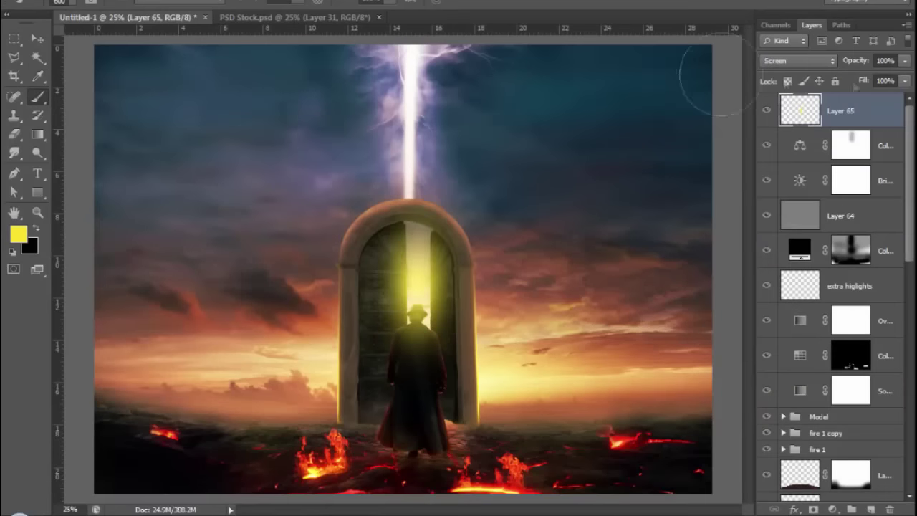
# Add a white glow on a new layer in Soft Light mode, positioned in the doorway.
pyautogui.press('d')
pyautogui.hotkey('ctrl', 'shift', 'alt', 'n')
pyautogui.click(414, 275)
pyautogui.click(798, 60)
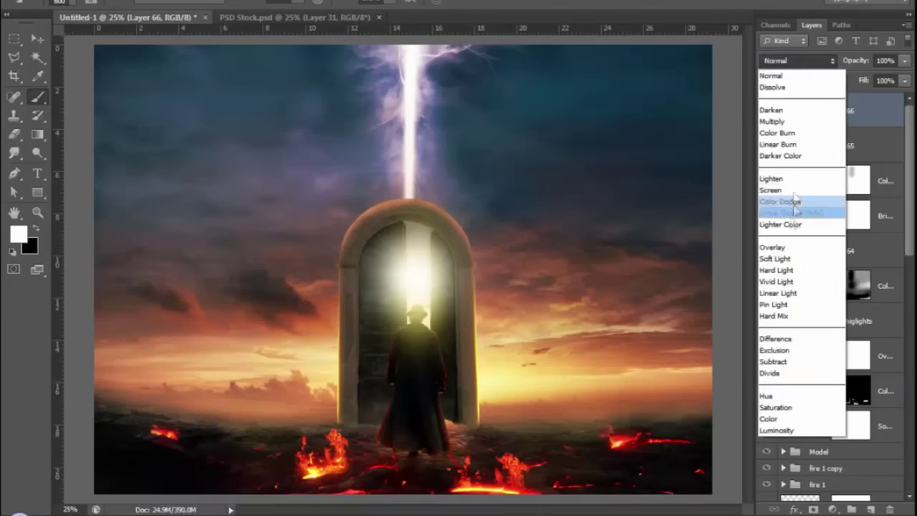
pyautogui.click(788, 260)
pyautogui.hotkey('ctrl', '-')
pyautogui.hotkey('ctrl', 't')
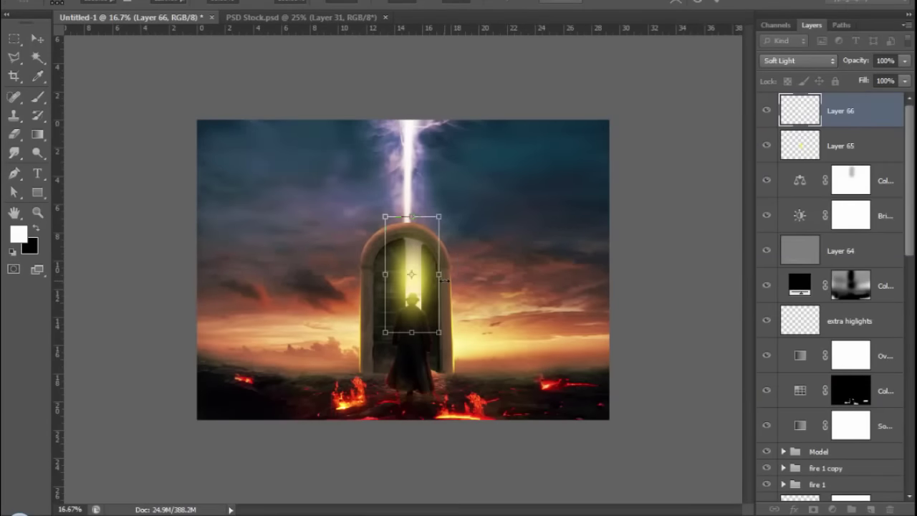
pyautogui.press('Return')
pyautogui.press('b')
pyautogui.press('v')
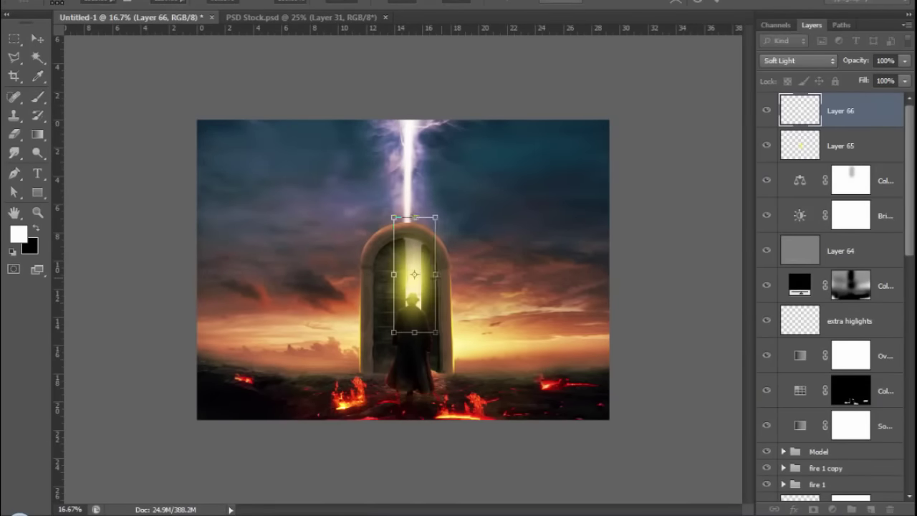
pyautogui.moveTo(409, 286); pyautogui.dragTo(399, 292)
# Group both glow layers as 'lights' and narrow the combined glow.
pyautogui.keyDown('shift'); pyautogui.click(865, 157); pyautogui.keyUp('shift')
pyautogui.hotkey('ctrl', 'g')
pyautogui.doubleClick(816, 101)
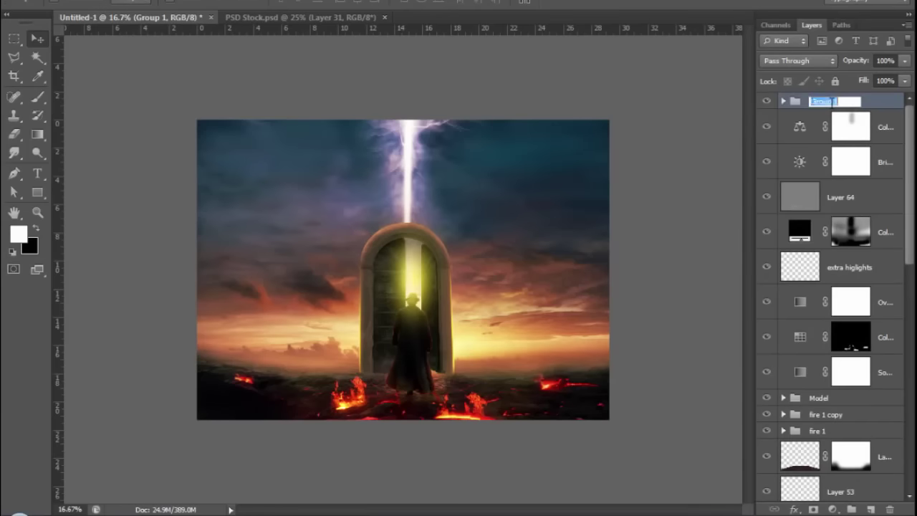
pyautogui.write('lights')
pyautogui.hotkey('ctrl', 't')
pyautogui.moveTo(454, 279); pyautogui.dragTo(447, 286)
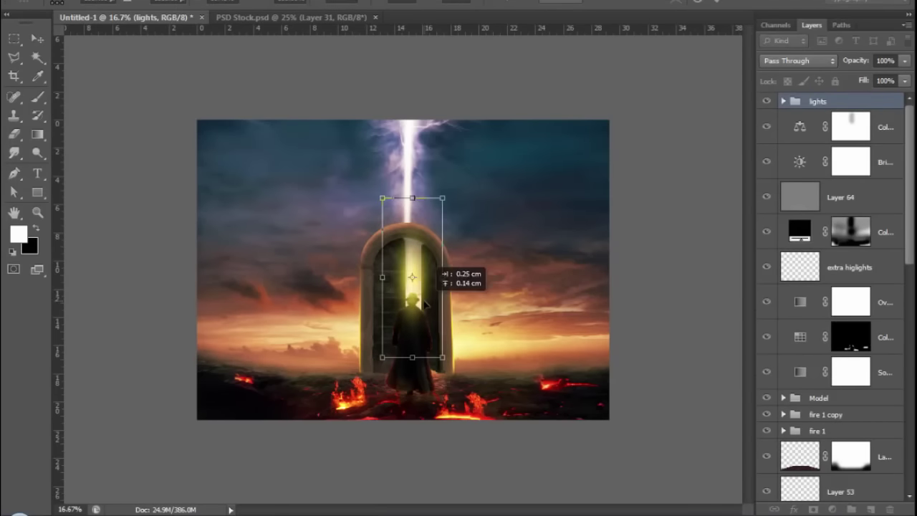
pyautogui.press('Return')
pyautogui.hotkey('ctrl', '+')
# Lower the lights group's opacity to about 68%.
pyautogui.click(904, 60)
pyautogui.moveTo(904, 77); pyautogui.dragTo(881, 77)
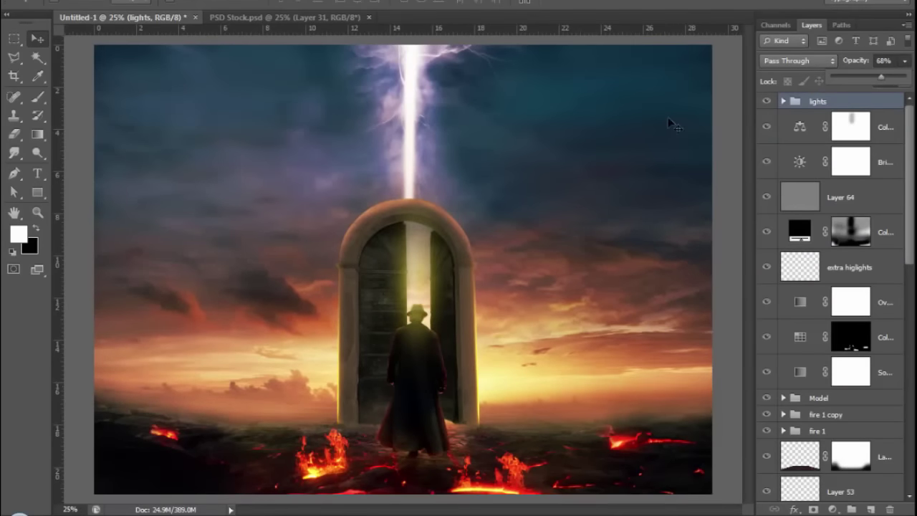
pyautogui.scroll(-1, 879, 77)
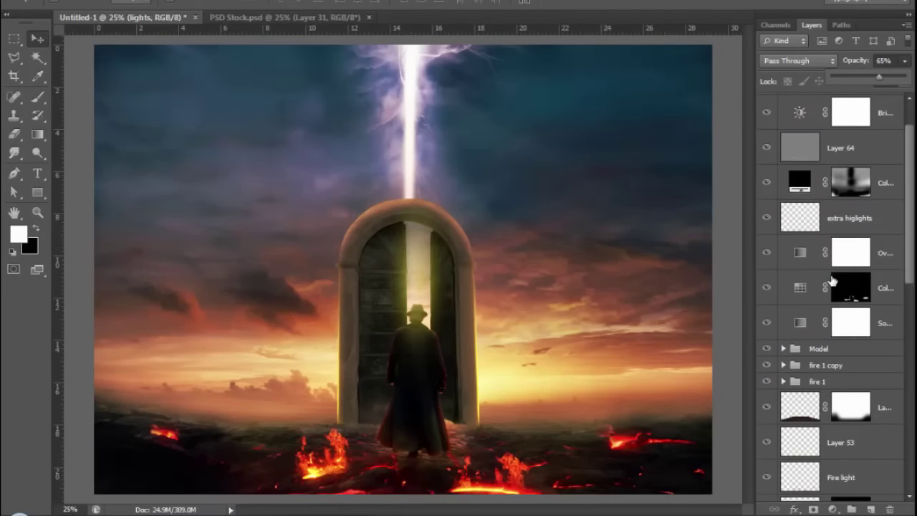
pyautogui.moveTo(879, 78); pyautogui.dragTo(888, 77)
pyautogui.scroll(-5, 831, 323)
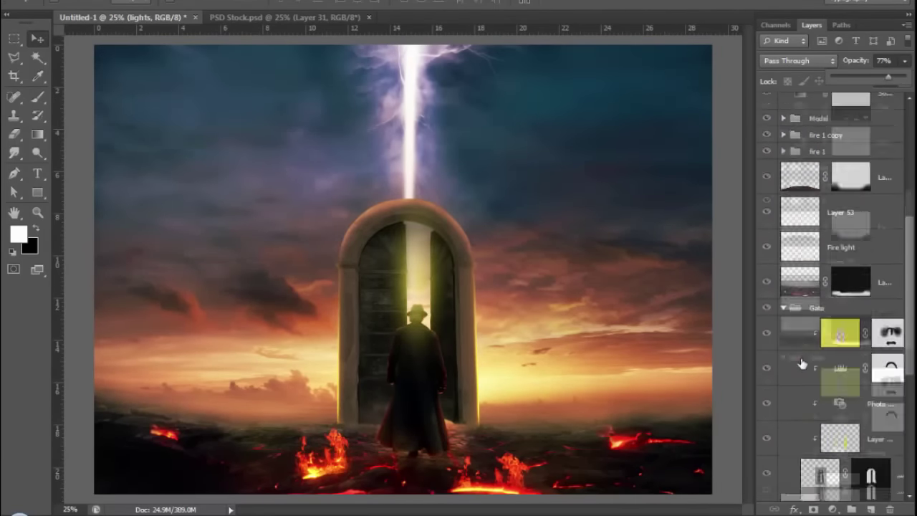
pyautogui.click(870, 440)
pyautogui.press('x')
pyautogui.press('b')
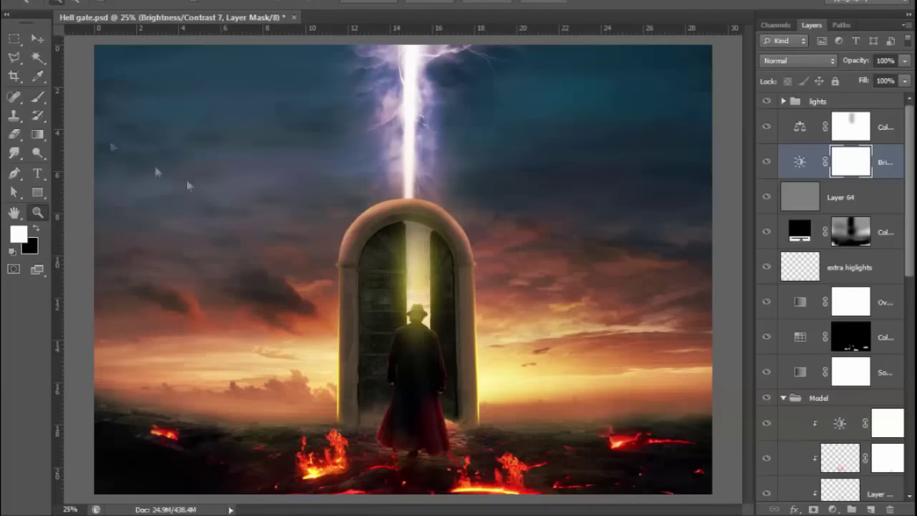
# Add an EdgyAmber Color Lookup adjustment with an inverted mask at 20% opacity.
pyautogui.click(834, 510)
pyautogui.click(831, 415)
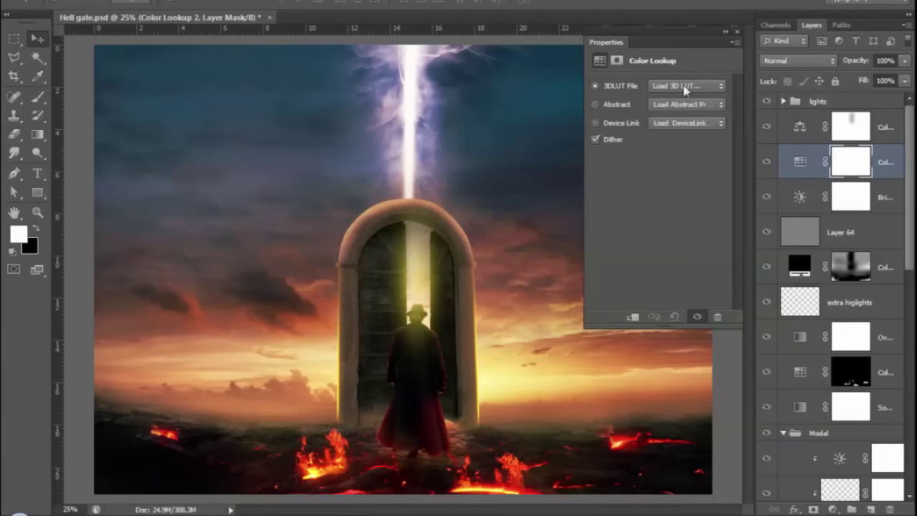
pyautogui.click(687, 86)
pyautogui.click(688, 239)
pyautogui.click(616, 61)
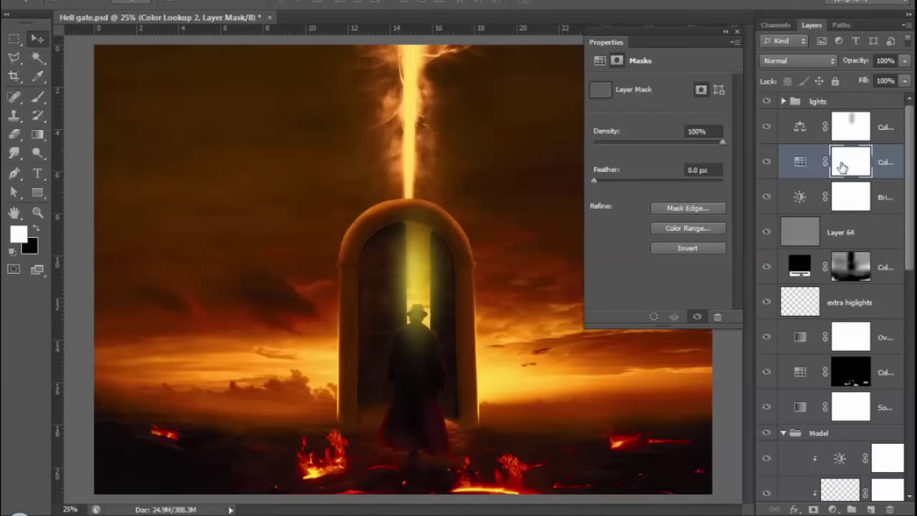
pyautogui.hotkey('ctrl', 'i')
pyautogui.click(886, 62)
pyautogui.write('20')
pyautogui.press('Return')
# Paint the mask to reveal the amber grade along the bottom and lower-left ground.
pyautogui.press('b')
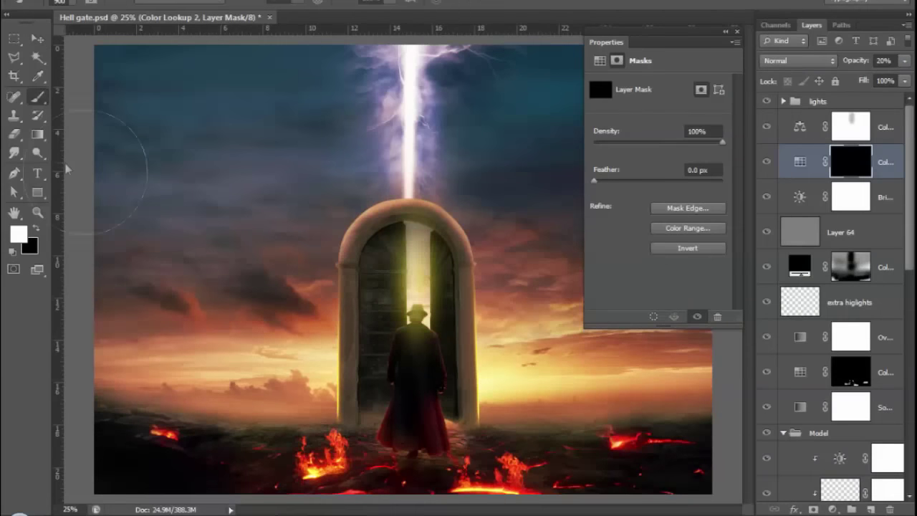
pyautogui.moveTo(231, 447)
pyautogui.mouseDown()
pyautogui.moveTo(459, 473)
pyautogui.moveTo(638, 475)
pyautogui.moveTo(466, 458)
pyautogui.mouseUp()
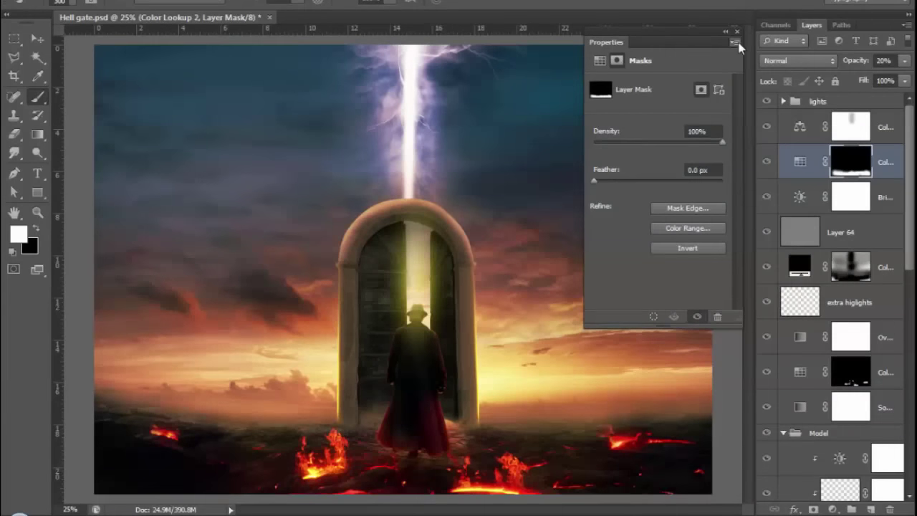
pyautogui.moveTo(200, 471); pyautogui.dragTo(119, 468)
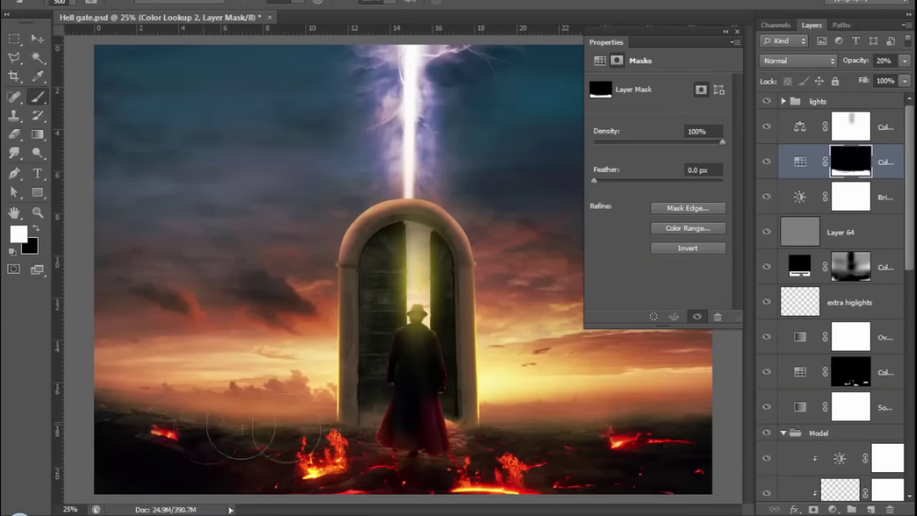
pyautogui.press(']')
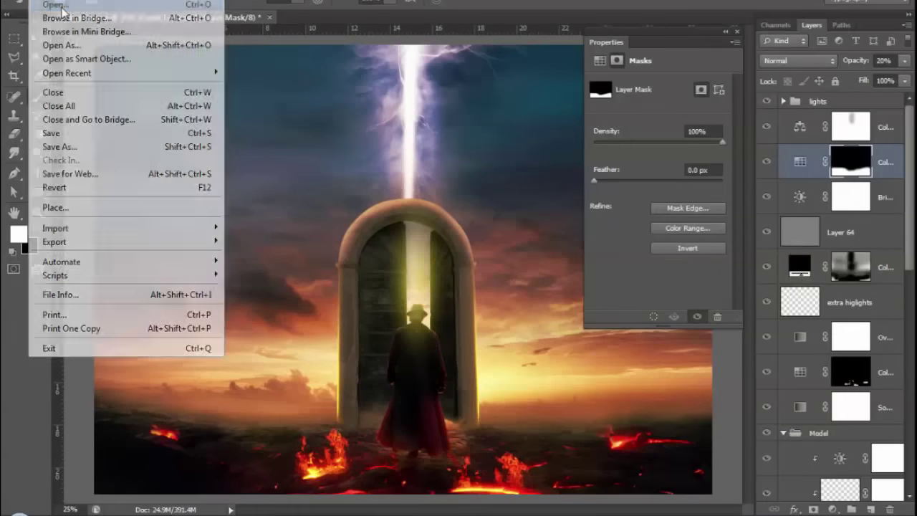
# Copy the Cool Flare image into Hell gate and close it without saving.
pyautogui.click(43, 4)
pyautogui.click(261, 5)
pyautogui.click(136, 101)
pyautogui.click(271, 171)
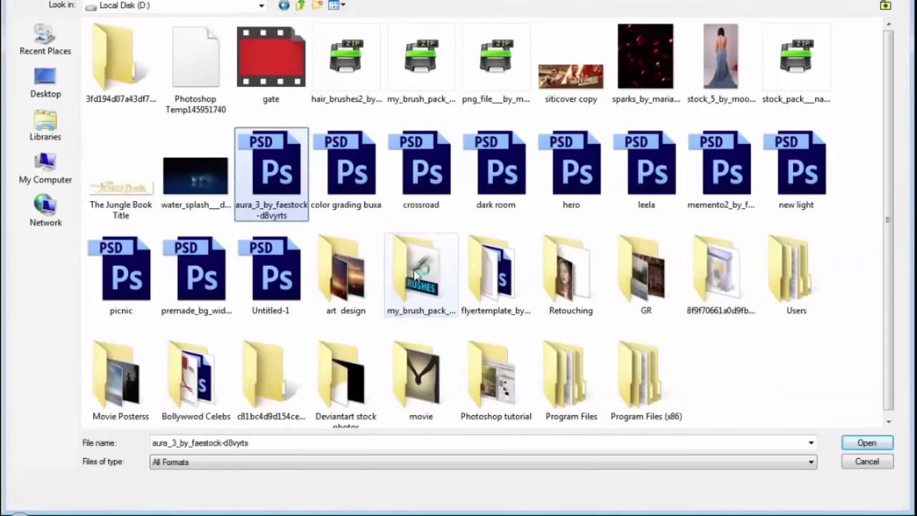
pyautogui.doubleClick(346, 273)
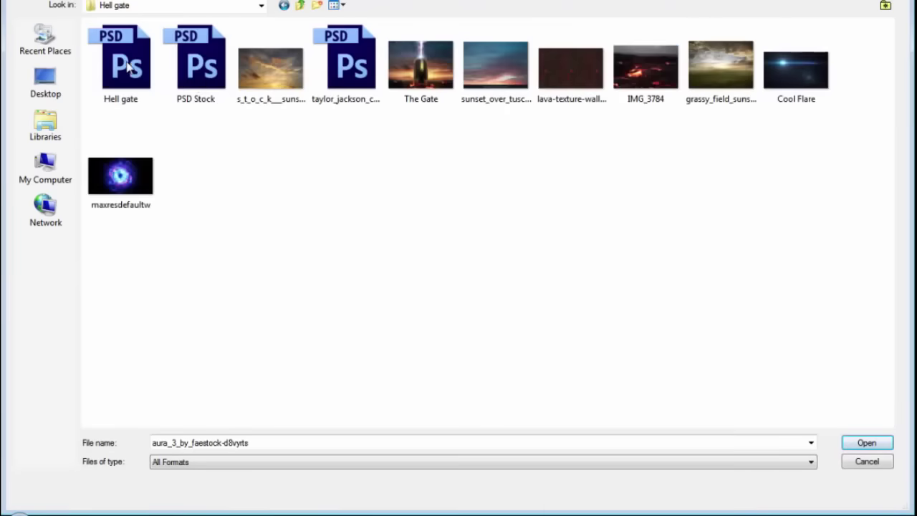
pyautogui.click(794, 61)
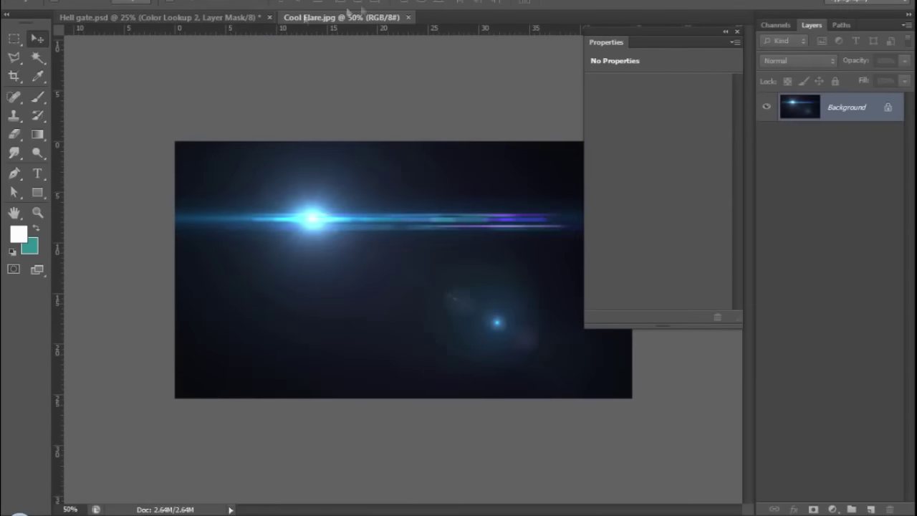
pyautogui.moveTo(336, 16); pyautogui.dragTo(7, 227)
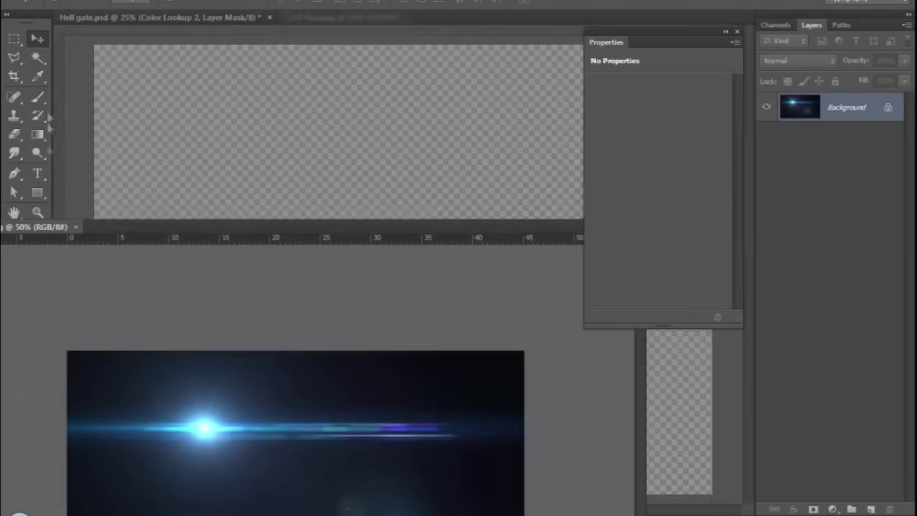
pyautogui.doubleClick(824, 107)
pyautogui.press('Return')
pyautogui.moveTo(846, 107); pyautogui.dragTo(487, 150)
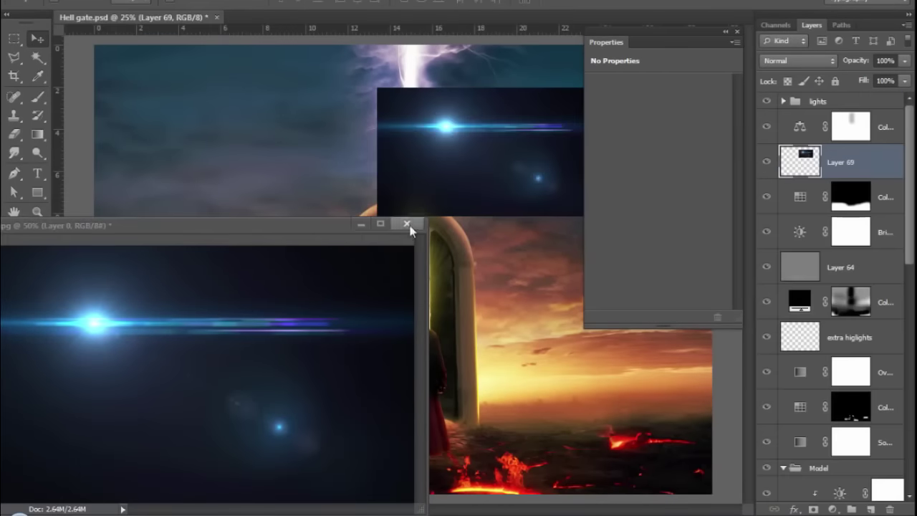
pyautogui.click(407, 224)
pyautogui.click(457, 184)
# Place the flare above the lights group in Screen mode, enlarged over the arch top.
pyautogui.hotkey('ctrl', 'shift', ']')
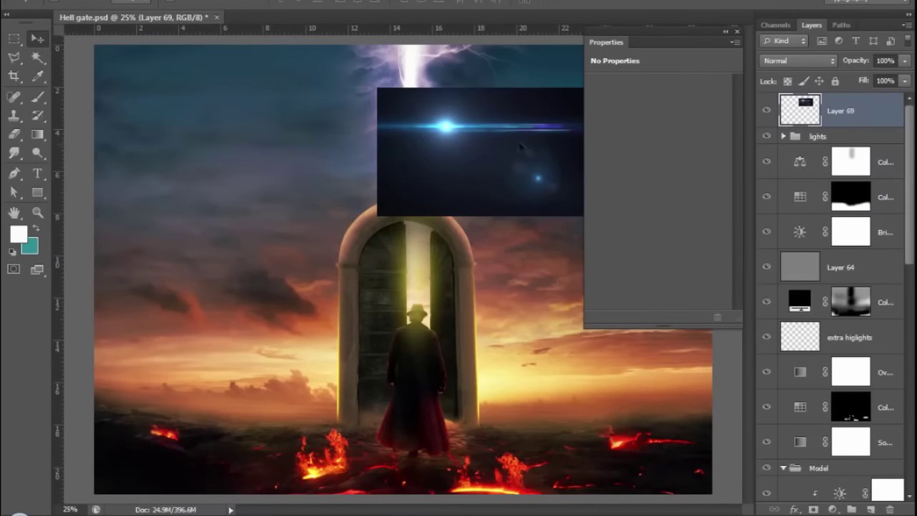
pyautogui.click(799, 61)
pyautogui.click(788, 204)
pyautogui.moveTo(440, 127); pyautogui.dragTo(444, 204)
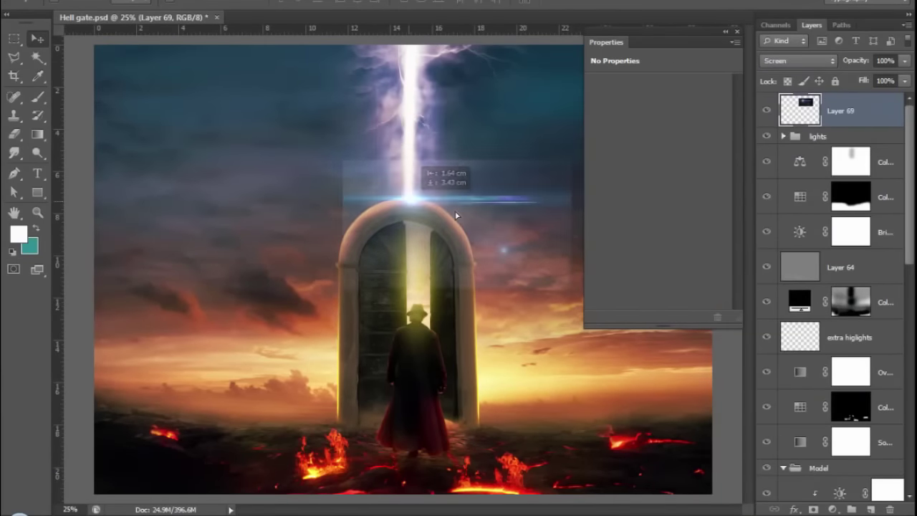
pyautogui.hotkey('ctrl', '-')
pyautogui.hotkey('ctrl', 't')
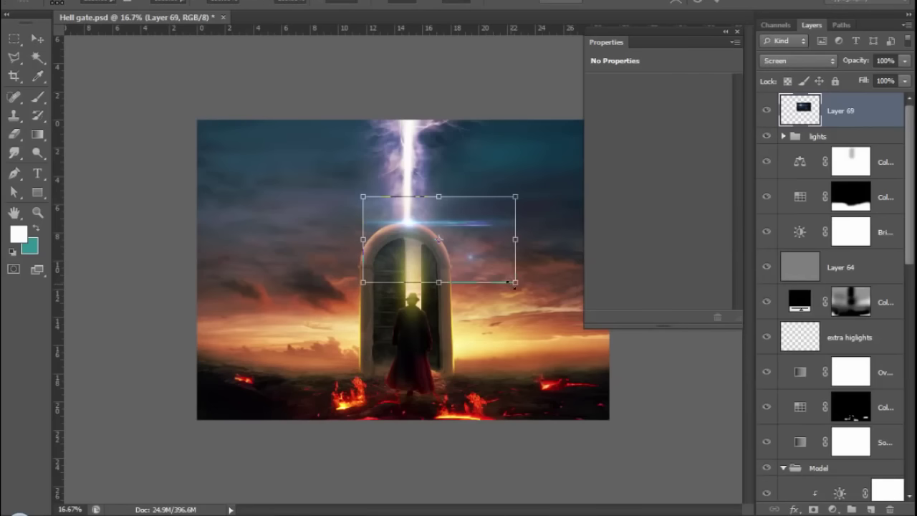
pyautogui.moveTo(508, 308)
pyautogui.mouseDown()
pyautogui.moveTo(550, 301)
pyautogui.moveTo(442, 260)
pyautogui.moveTo(444, 246)
pyautogui.mouseUp()
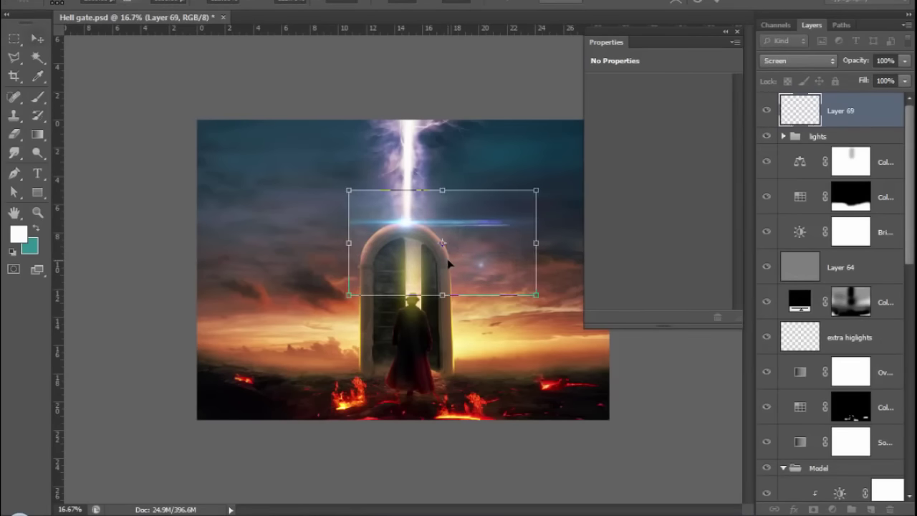
pyautogui.press('Return')
pyautogui.hotkey('ctrl', '+')
# Hide the flare with a black mask, revealing only a bright spot on the arch top.
pyautogui.click(813, 508)
pyautogui.hotkey('ctrl', 'i')
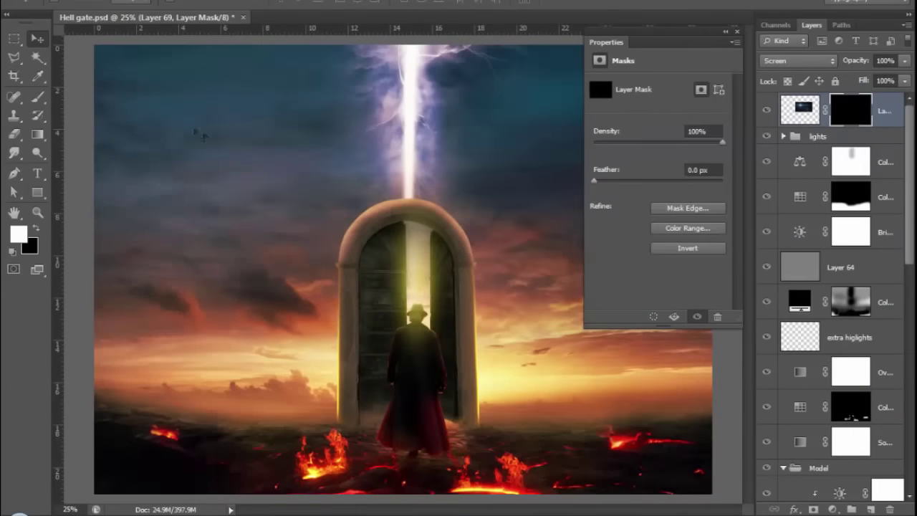
pyautogui.press('b')
pyautogui.click(409, 206)
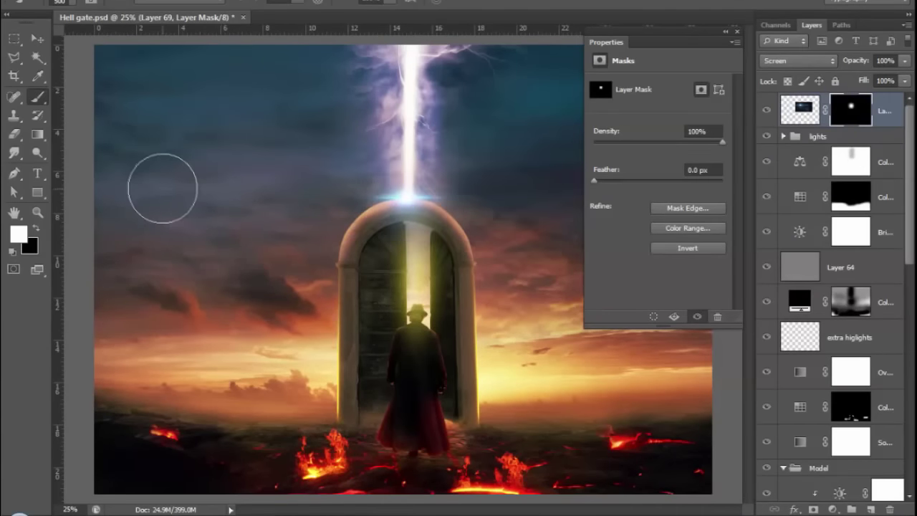
# Bring the blue energy orb into Hell gate in Screen mode, scaled over the arch top.
pyautogui.click(43, 2)
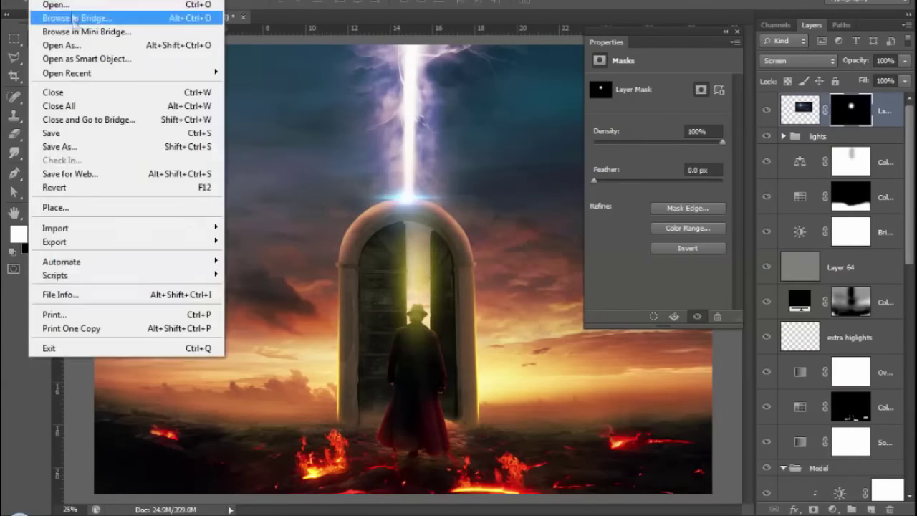
pyautogui.doubleClick(120, 176)
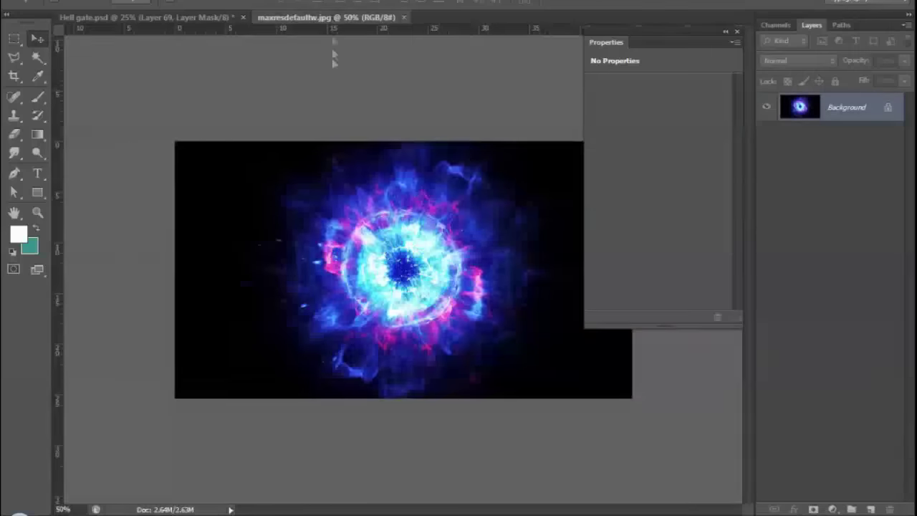
pyautogui.moveTo(301, 16); pyautogui.dragTo(316, 218)
pyautogui.moveTo(666, 143); pyautogui.dragTo(401, 162)
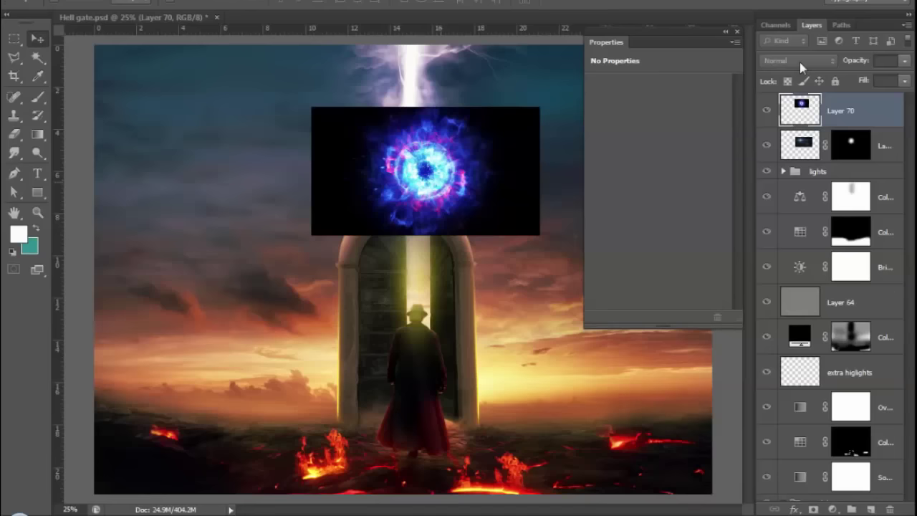
pyautogui.click(800, 63)
pyautogui.click(788, 184)
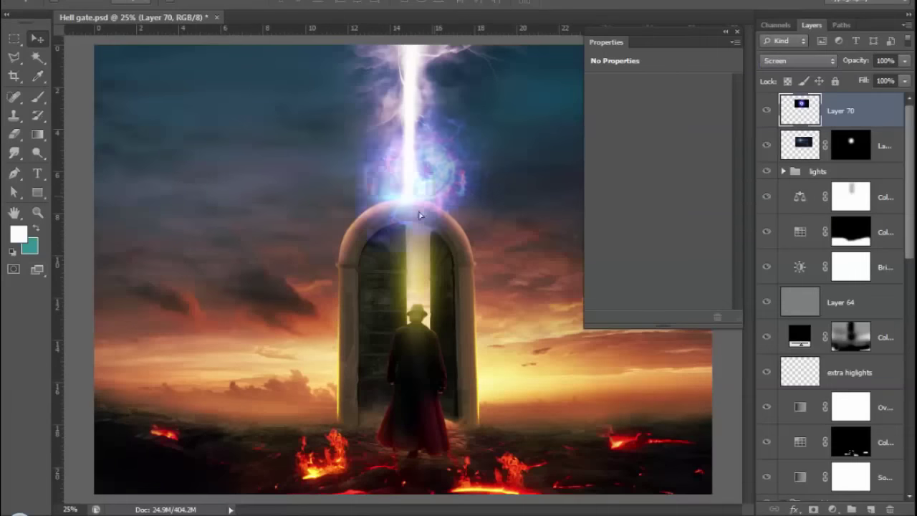
pyautogui.hotkey('ctrl', 't')
pyautogui.moveTo(459, 237); pyautogui.dragTo(549, 309)
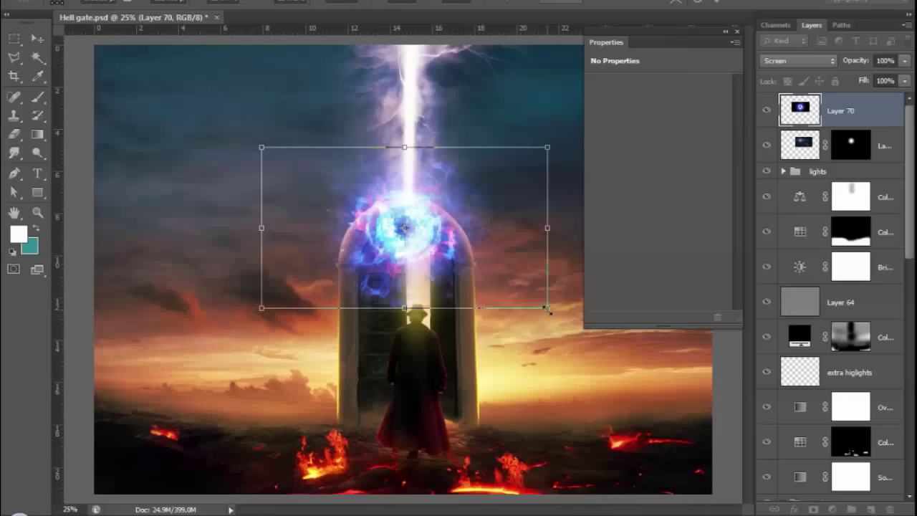
pyautogui.moveTo(546, 309); pyautogui.dragTo(544, 308)
pyautogui.press('Return')
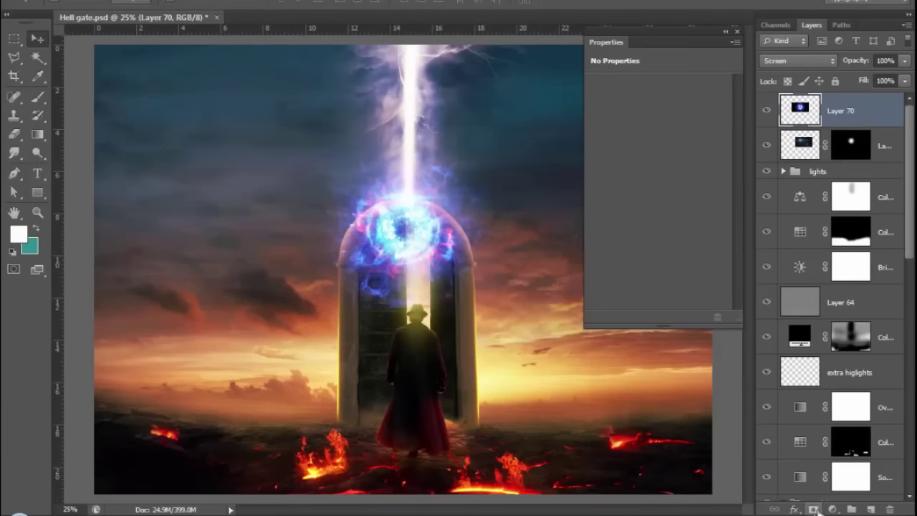
# Mask the orb with black brush strokes, leaving only faint blue edges.
pyautogui.click(813, 509)
pyautogui.press('b')
pyautogui.press('d')
pyautogui.press('x')
pyautogui.moveTo(387, 298); pyautogui.dragTo(381, 276)
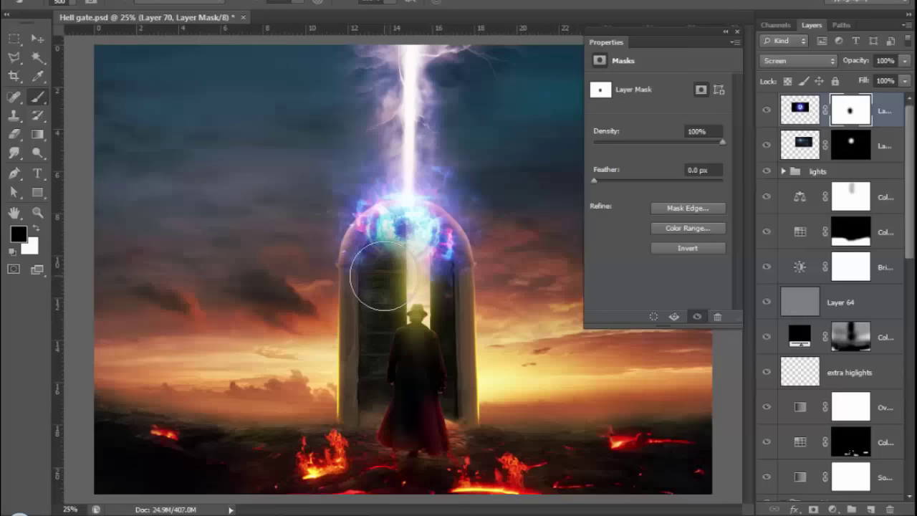
pyautogui.moveTo(394, 351)
pyautogui.mouseDown()
pyautogui.moveTo(375, 260)
pyautogui.moveTo(446, 280)
pyautogui.moveTo(391, 236)
pyautogui.moveTo(414, 240)
pyautogui.moveTo(374, 243)
pyautogui.mouseUp()
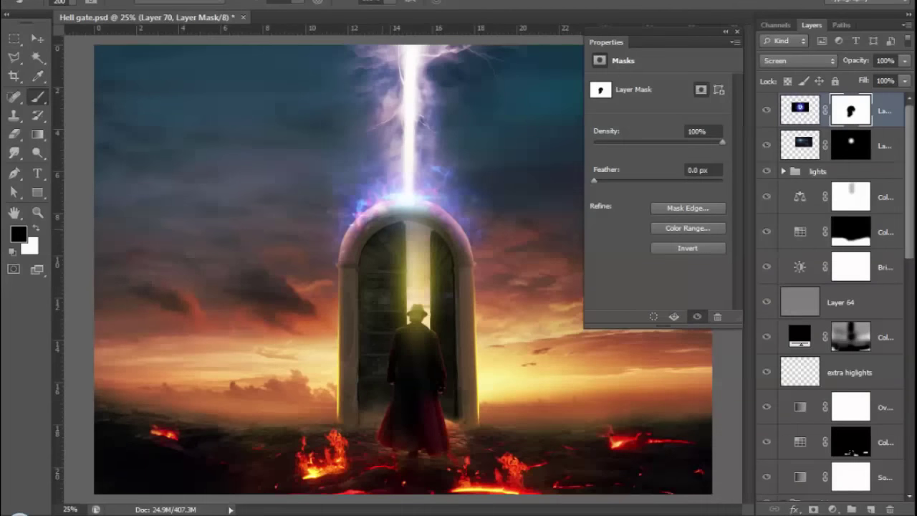
# Close the mask properties and select the lights group with the Move tool.
pyautogui.click(37, 38)
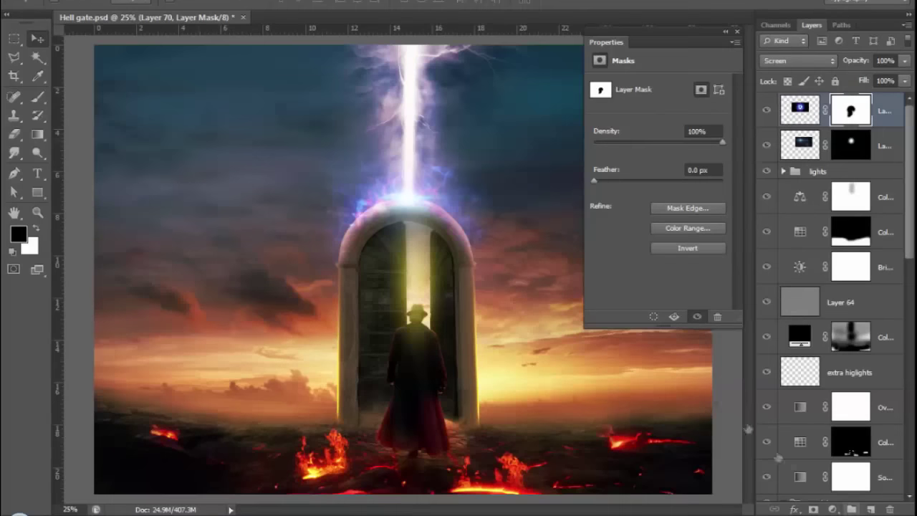
pyautogui.press('v')
pyautogui.click(737, 34)
pyautogui.moveTo(799, 110); pyautogui.dragTo(817, 171)
pyautogui.click(817, 131)
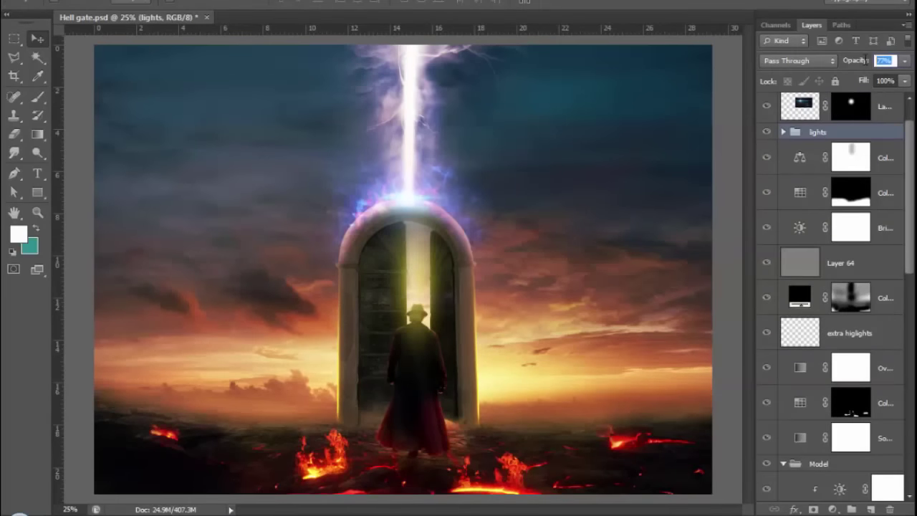
# Set the lights group to 100% opacity and position the optical flare in the doorway.
pyautogui.write('00')
pyautogui.click(34, 36)
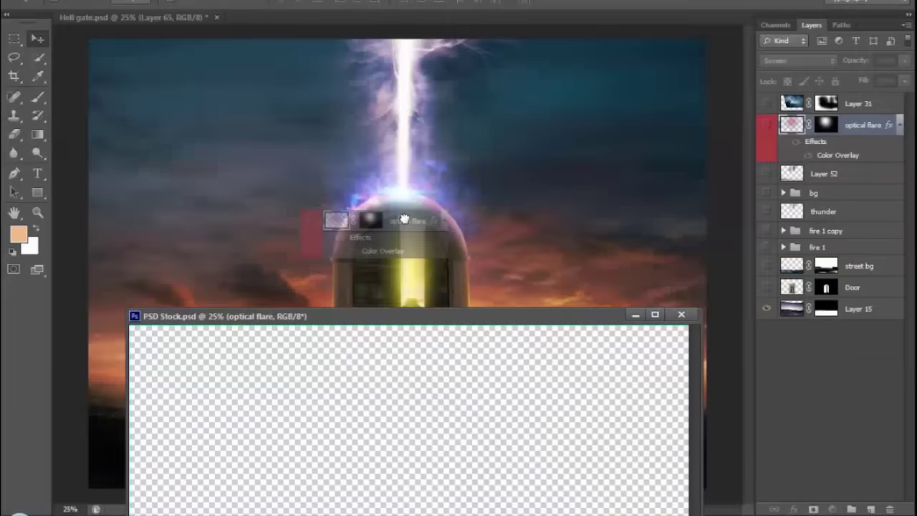
pyautogui.moveTo(404, 218); pyautogui.dragTo(404, 215)
pyautogui.click(681, 313)
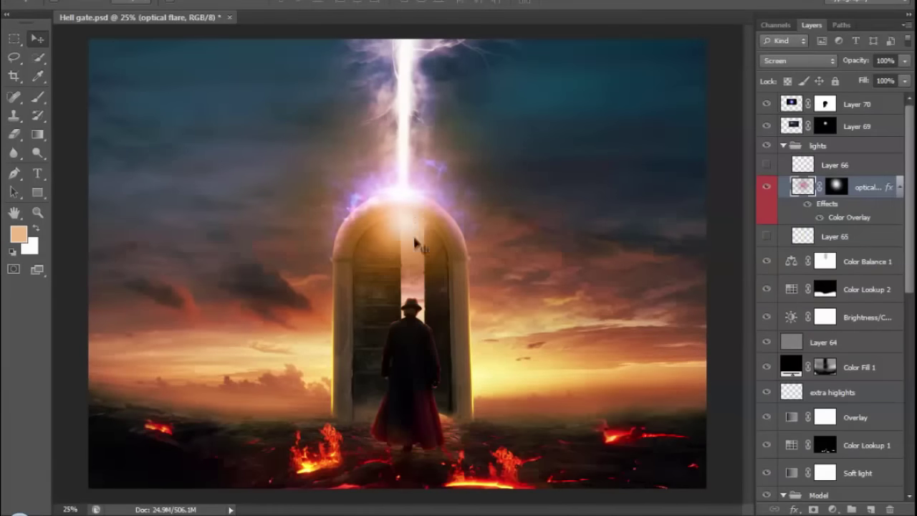
pyautogui.moveTo(416, 243); pyautogui.dragTo(418, 286)
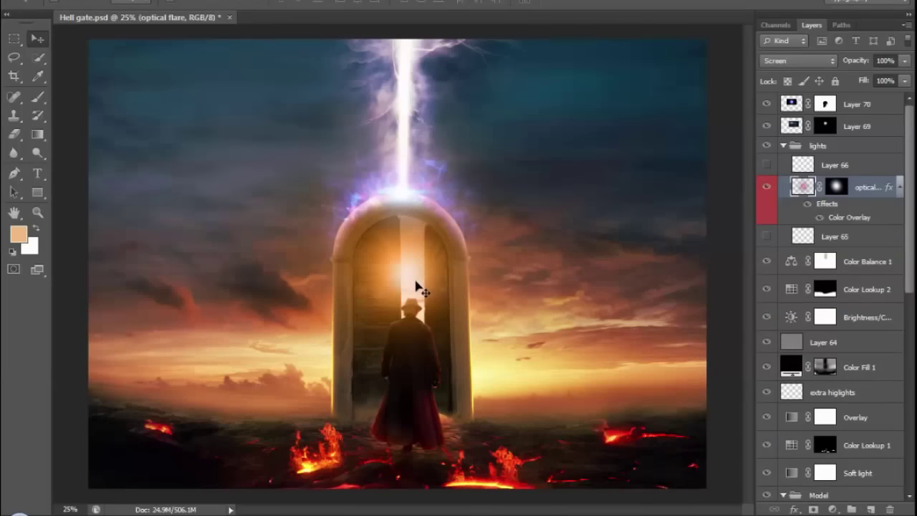